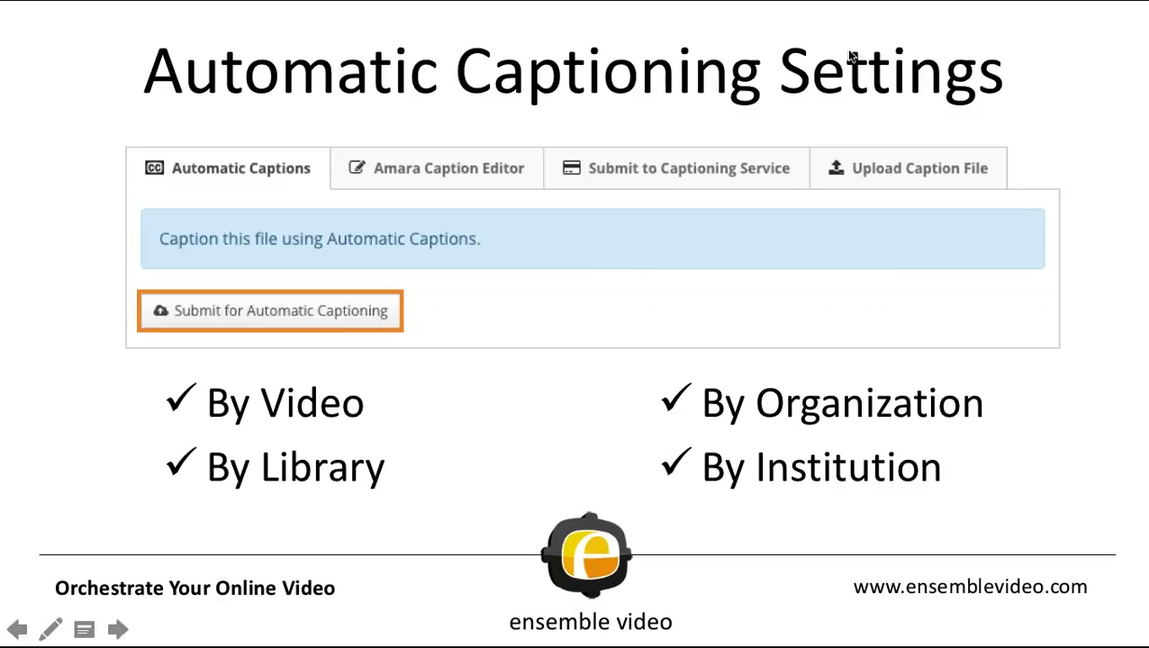
Step: Advance the slideshow from Automatic Captioning Settings to the Closed Caption Editor slide
click(736, 228)
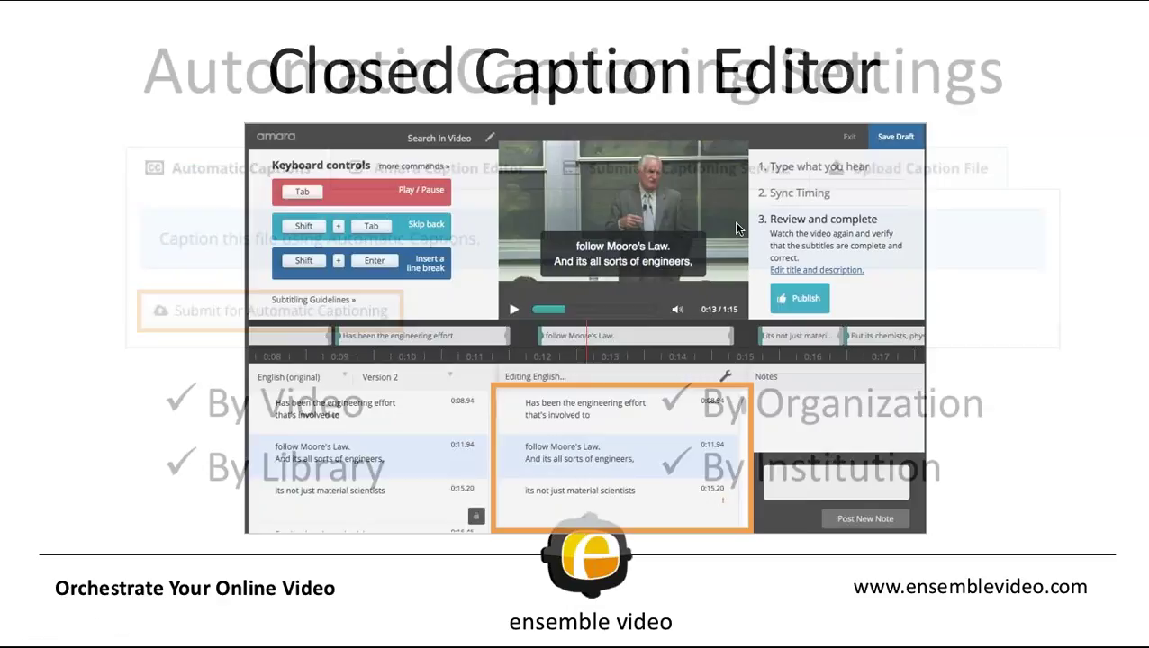
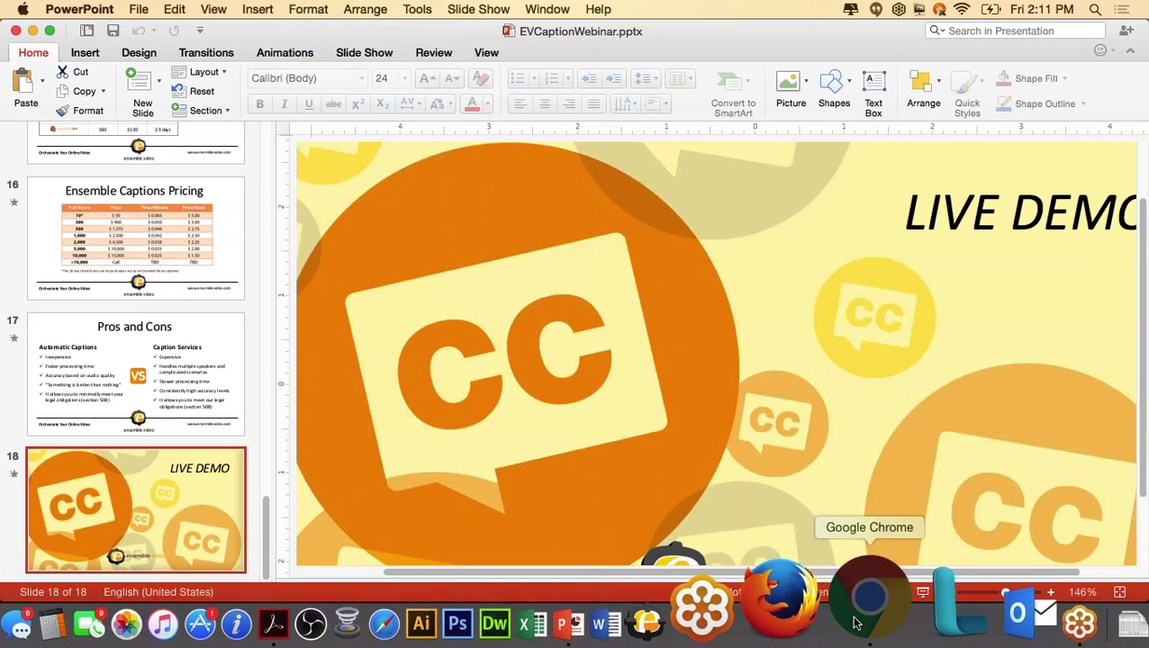
Step: Switch from the PowerPoint LIVE DEMO slide to the Ensemble Video Media Library in Chrome
click(855, 621)
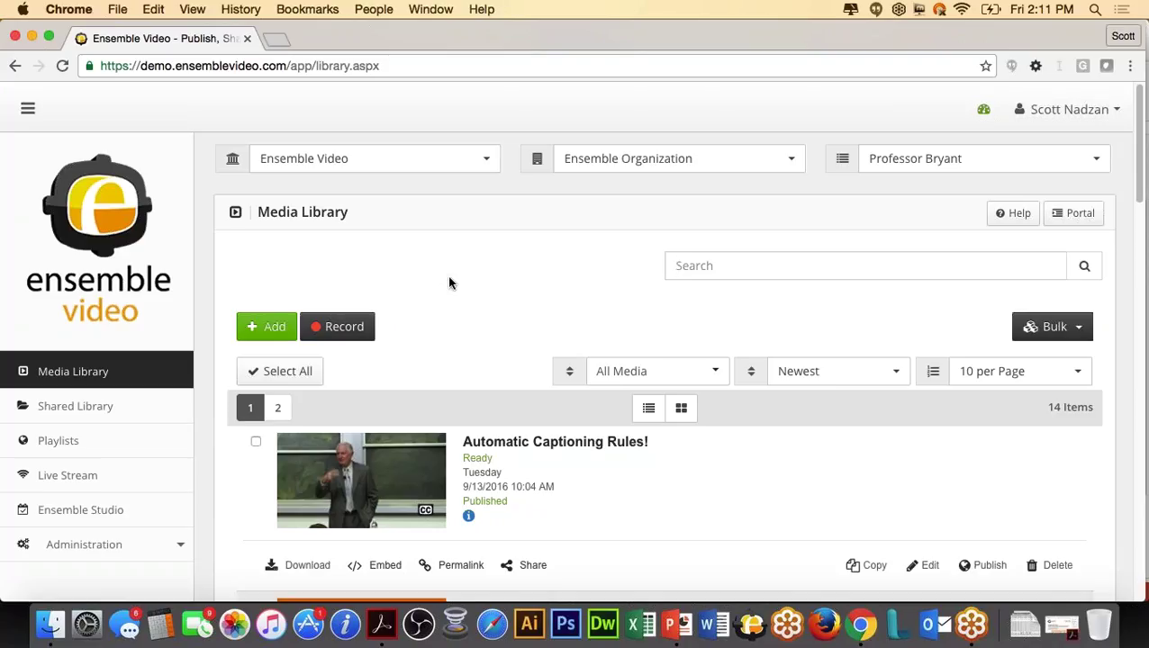
Step: Open the Ensemble Video institution's settings under Administration > System to review Auto-Caption
scroll(270, 423, down, 2)
click(108, 484)
scroll(128, 513, down, 3)
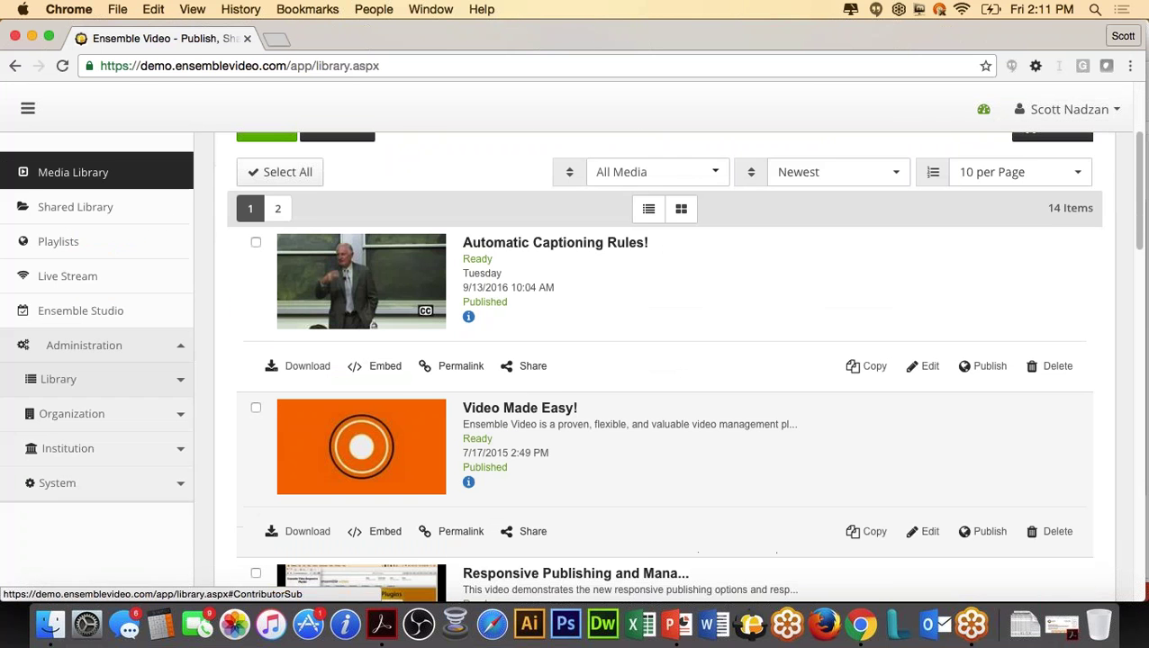
click(128, 484)
scroll(127, 513, down, 1)
click(129, 530)
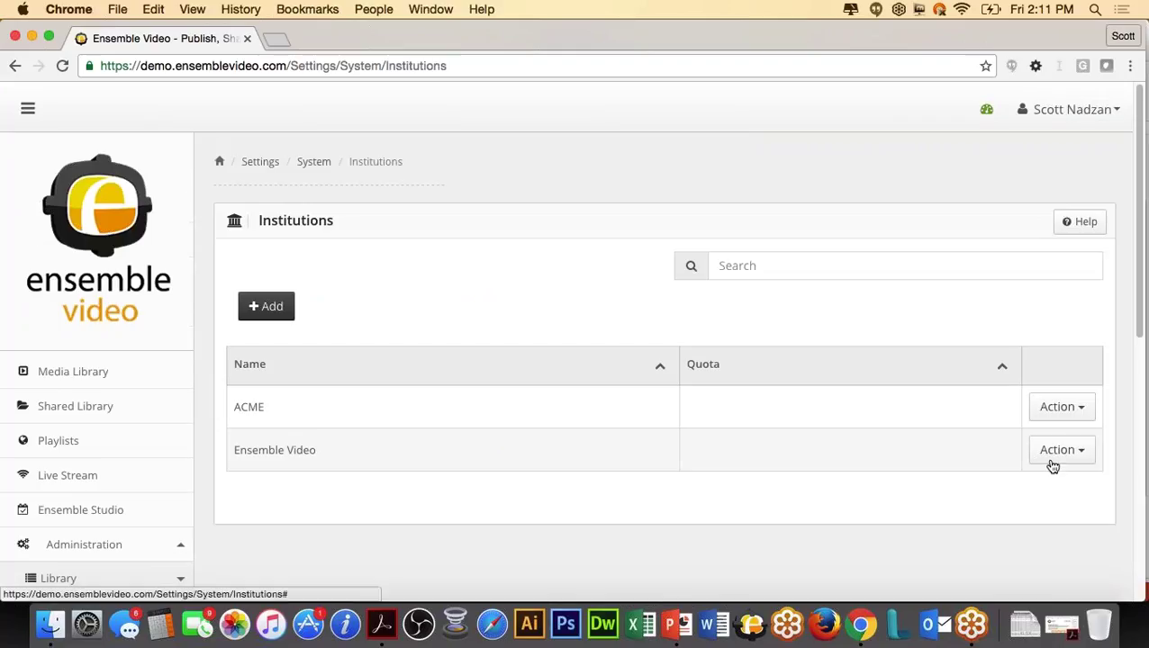
click(1050, 461)
scroll(902, 495, down, 1)
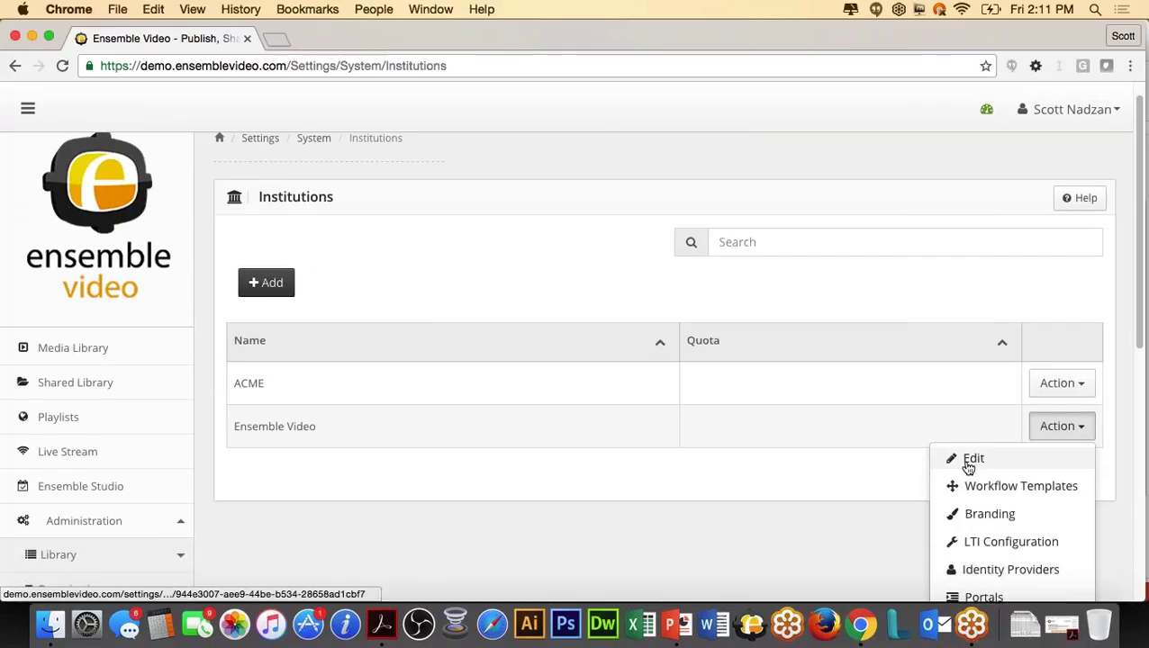
click(973, 458)
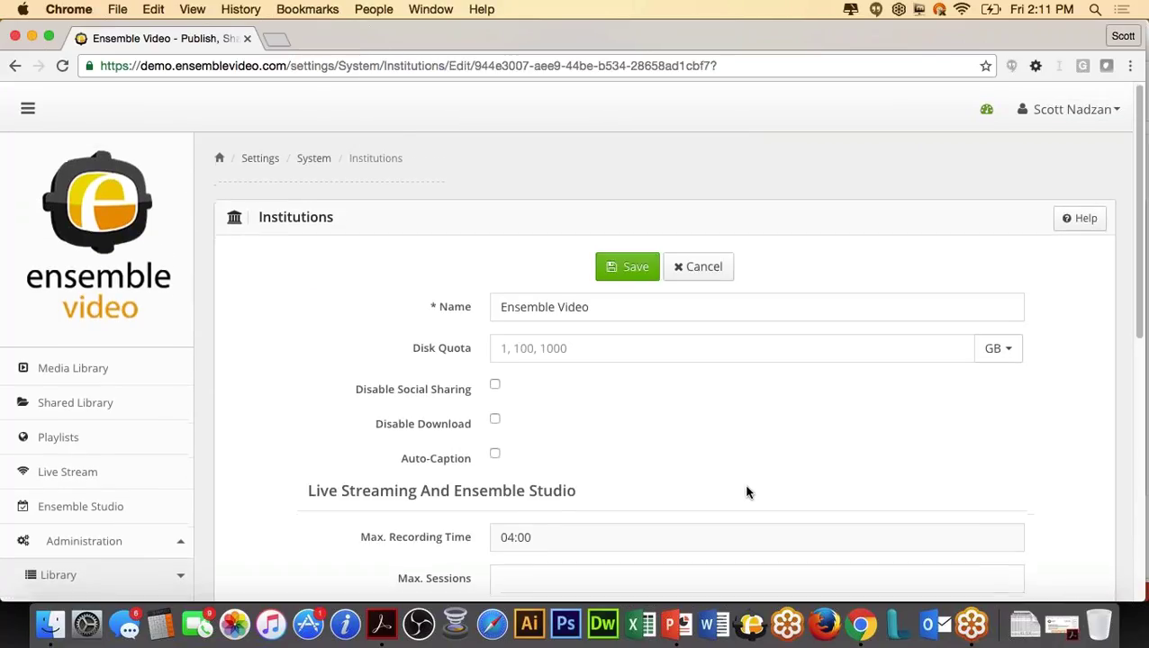
scroll(747, 492, down, 2)
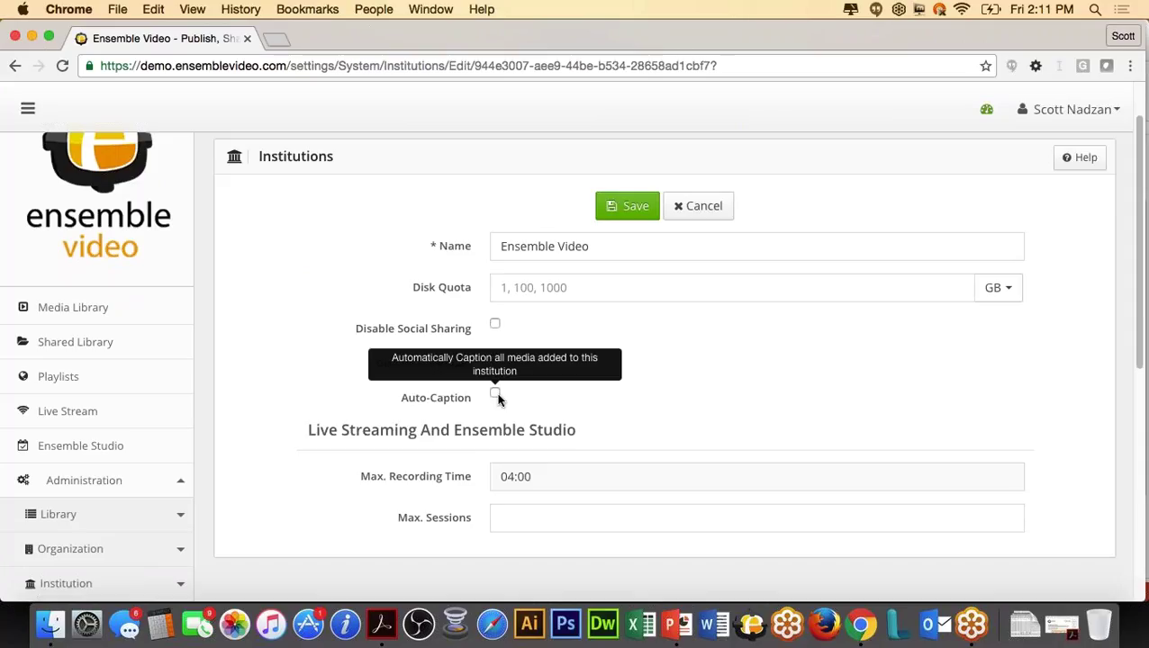
scroll(254, 433, down, 5)
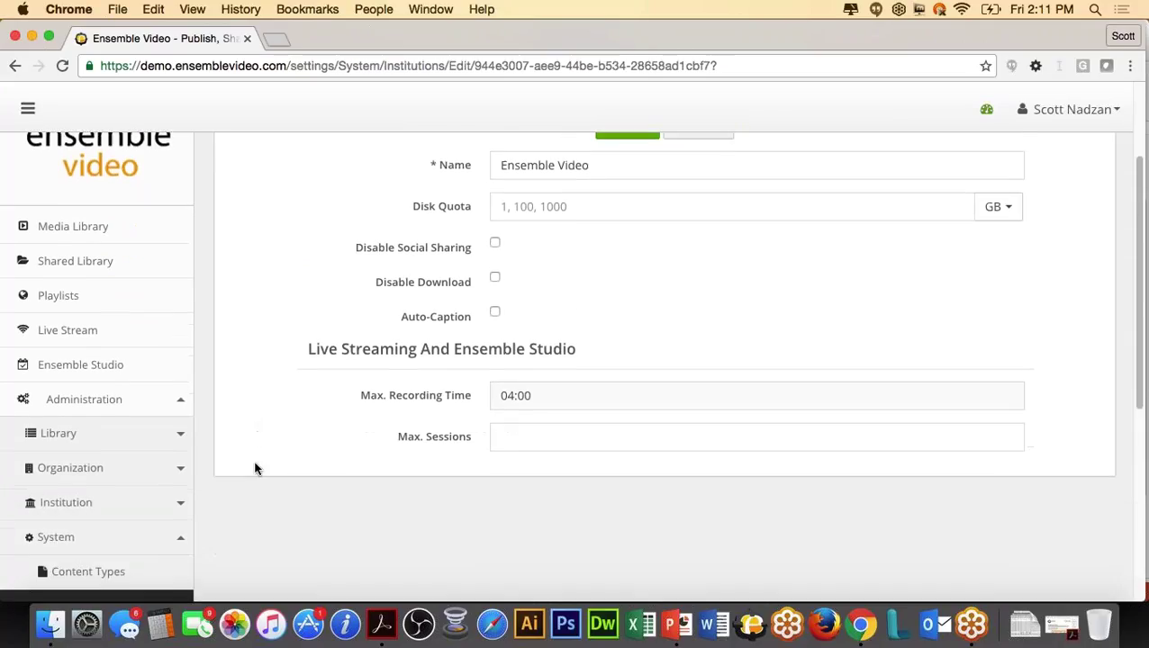
Step: Review the Business School organization's Auto-Caption settings and expand the Organization menu
click(128, 432)
scroll(236, 478, down, 3)
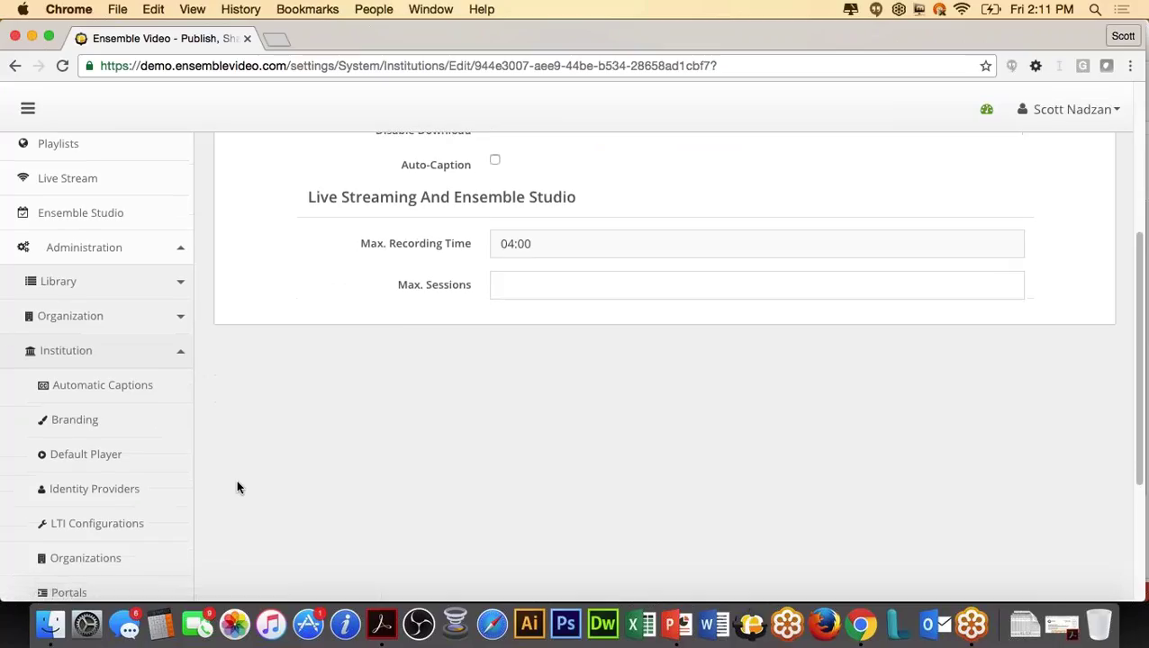
click(161, 548)
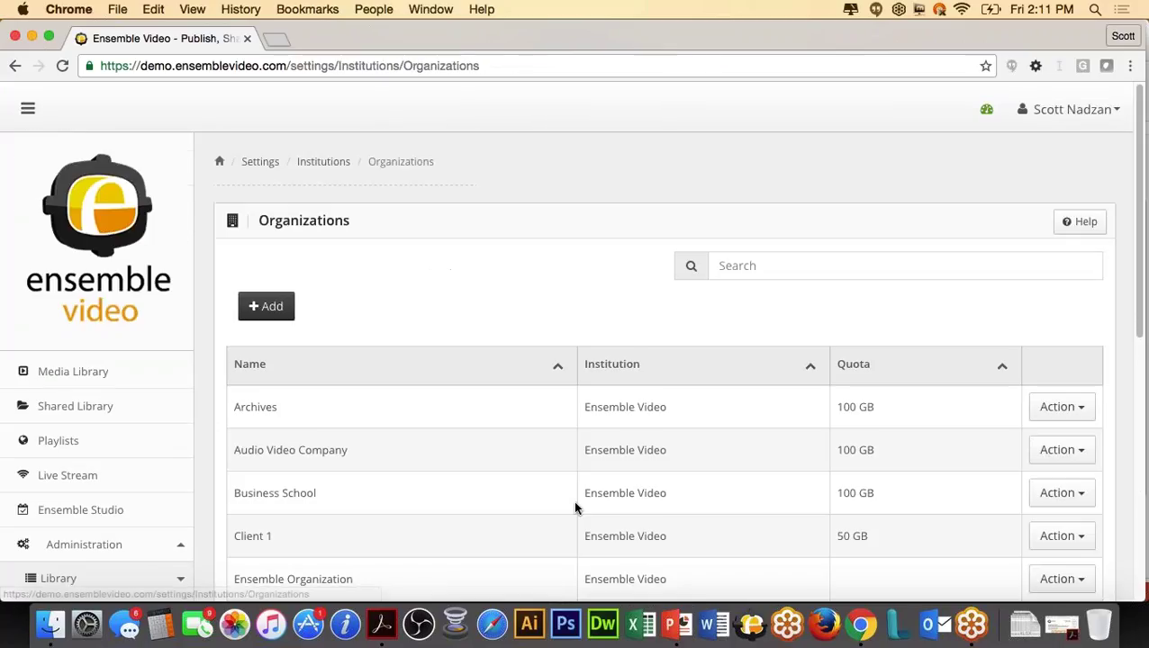
scroll(571, 513, down, 3)
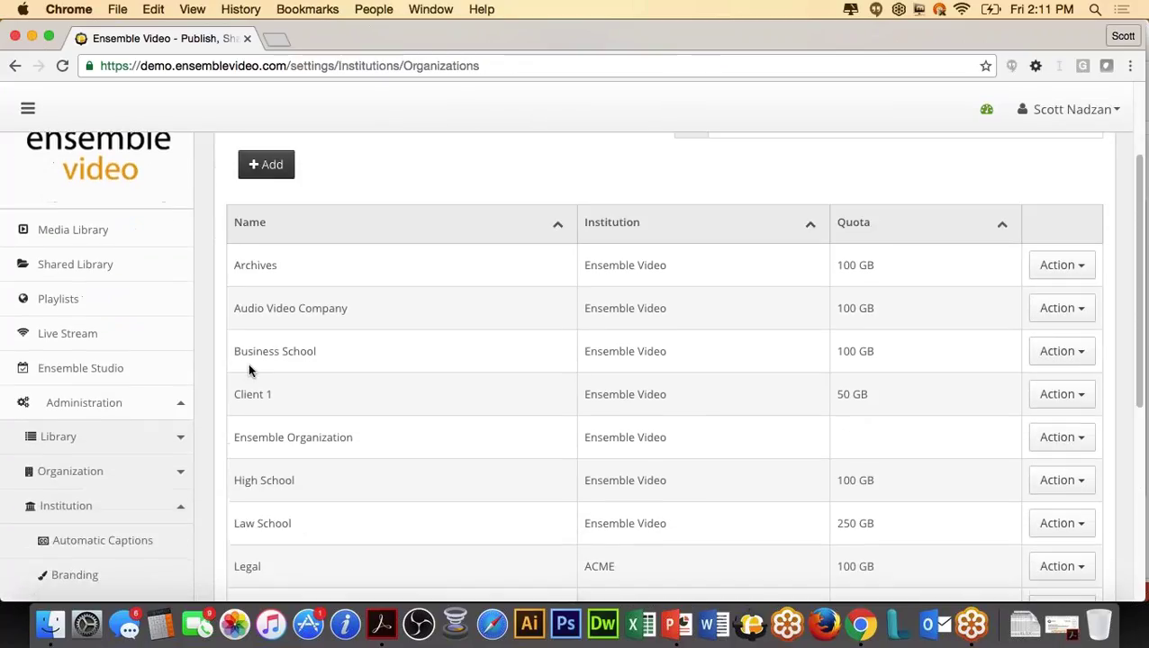
drag(237, 351, 323, 351)
click(323, 351)
click(1062, 351)
click(974, 381)
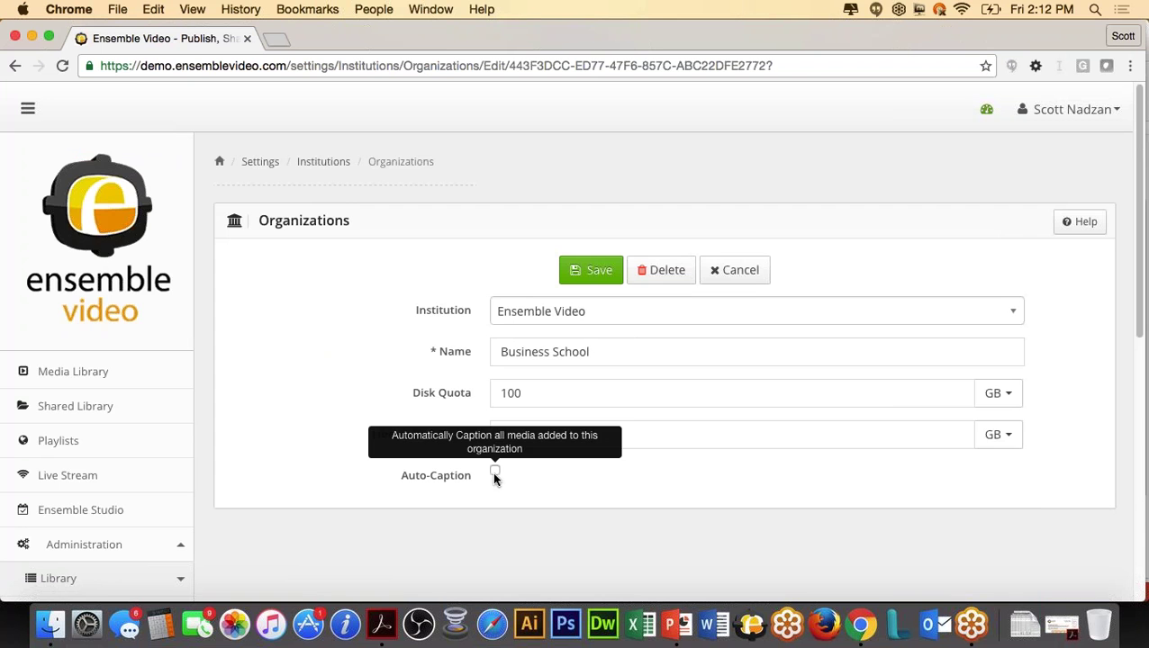
scroll(328, 495, down, 3)
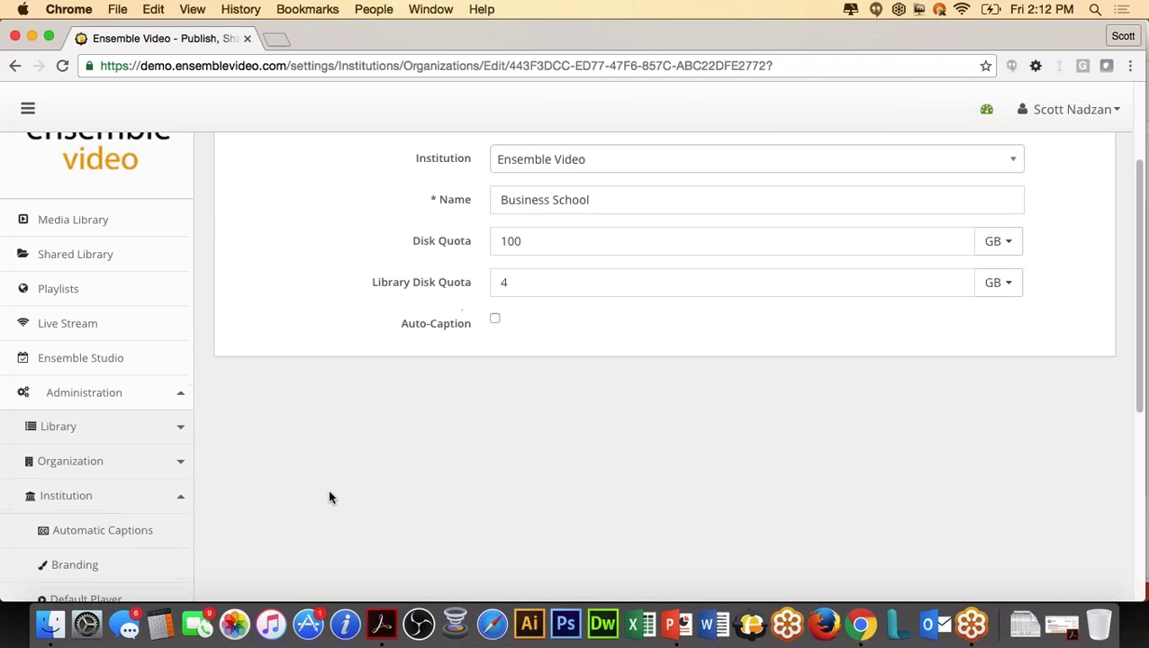
click(127, 459)
scroll(144, 472, down, 2)
Step: Open the Libraries list and view the professor's library Auto-Caption setting
click(103, 464)
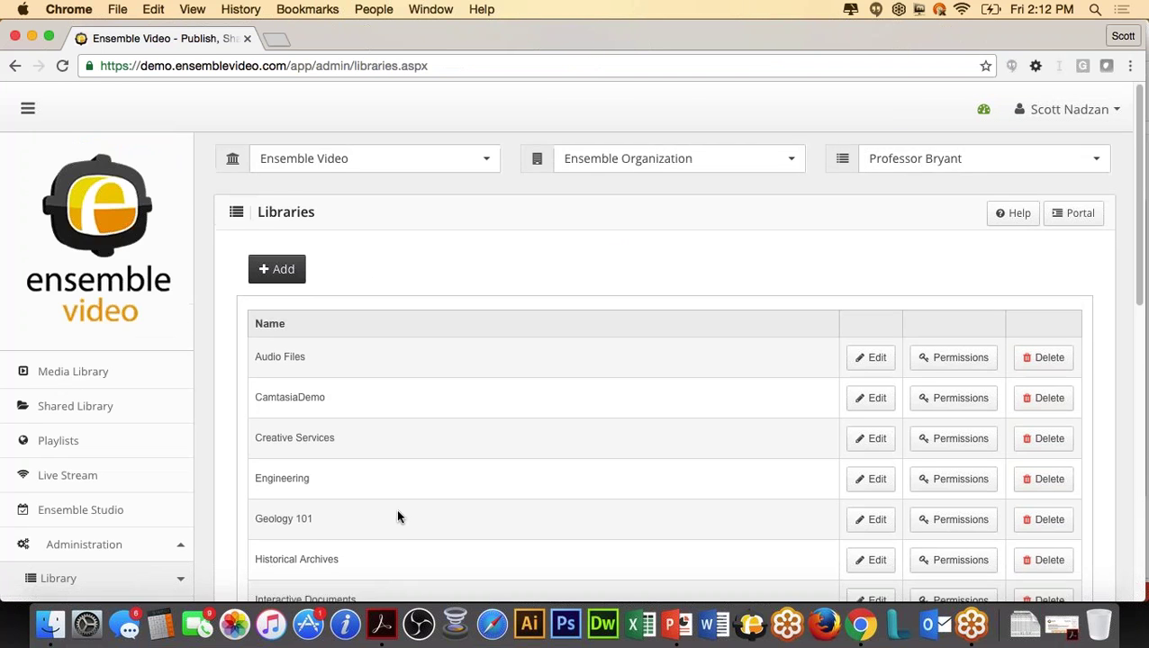
scroll(393, 513, down, 5)
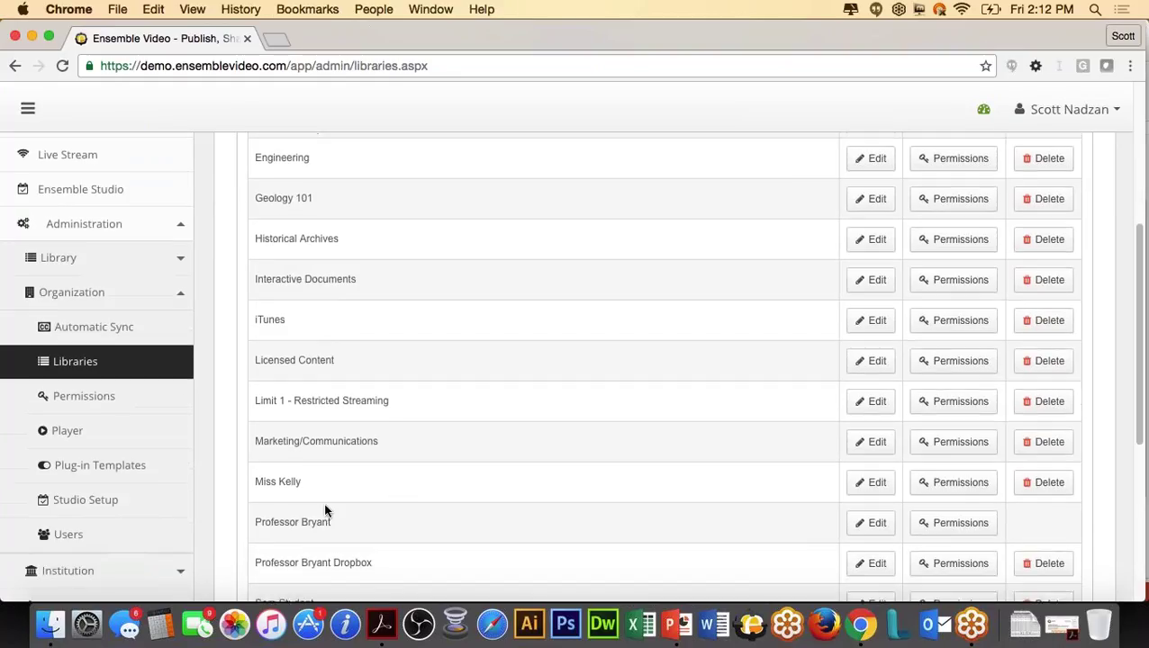
drag(331, 522, 265, 522)
click(869, 522)
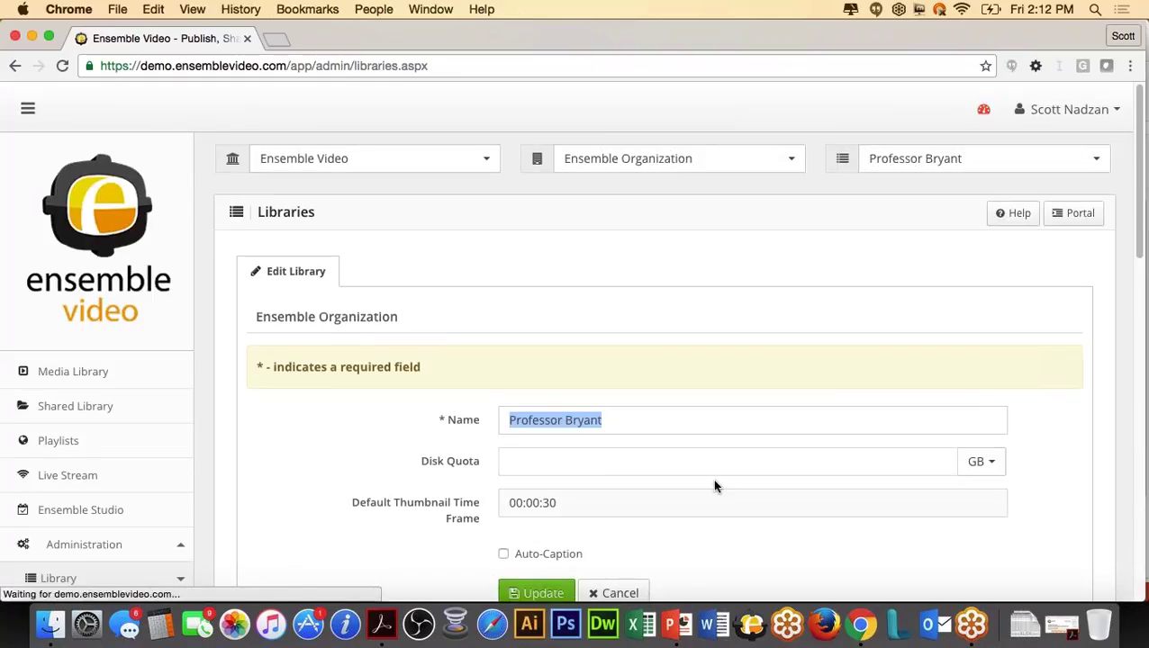
scroll(644, 479, down, 2)
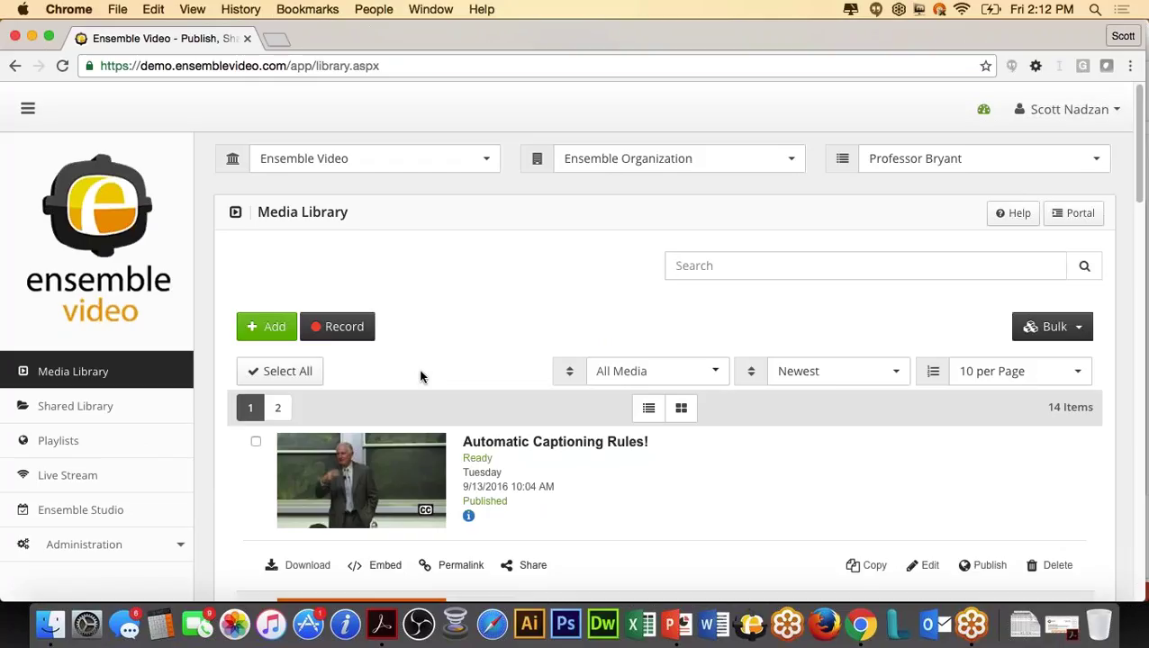
Step: Create a new media item titled 'Auto Caption Webinar', keeping the default upload workflow
click(279, 342)
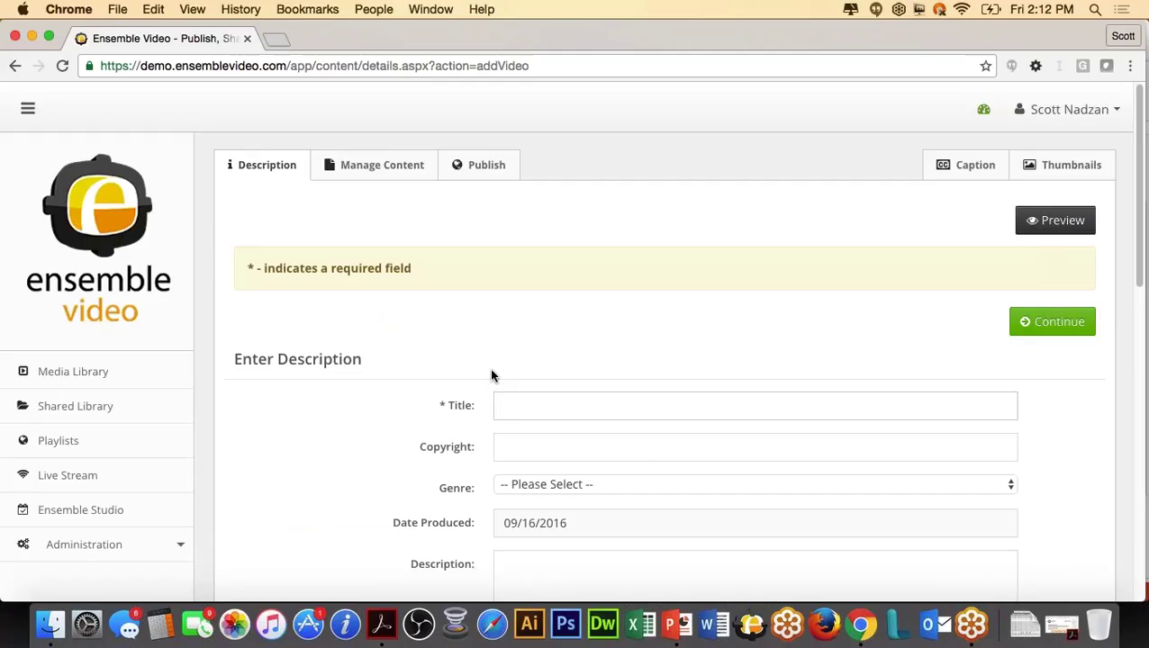
text(Auto Caption Webinar)
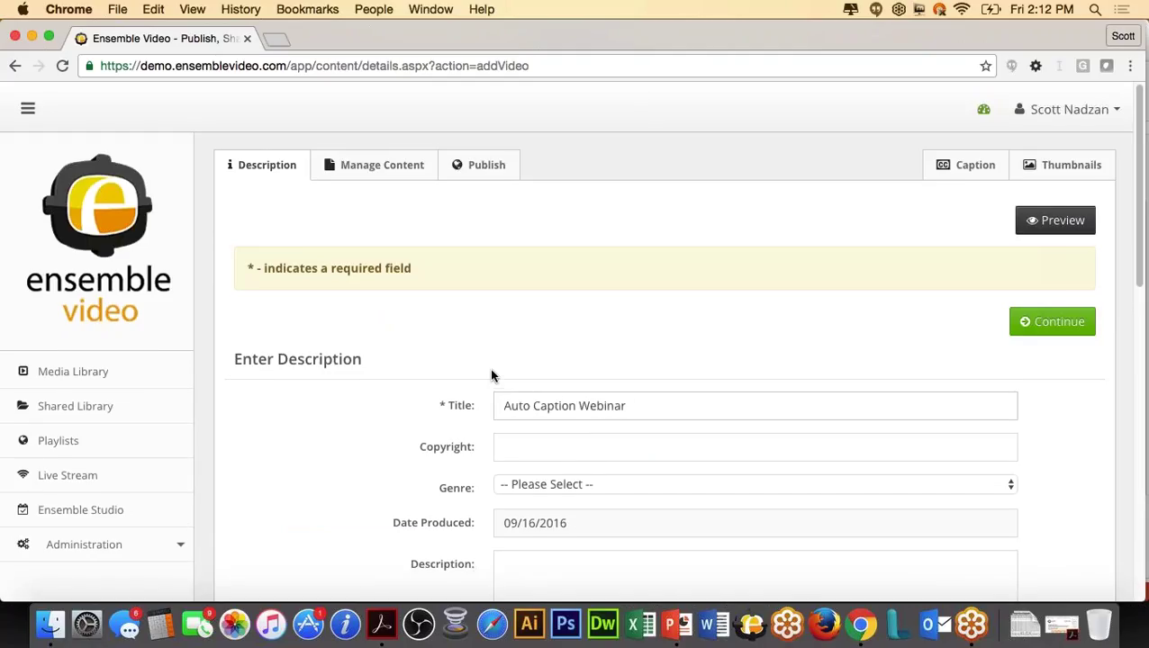
scroll(490, 375, down, 3)
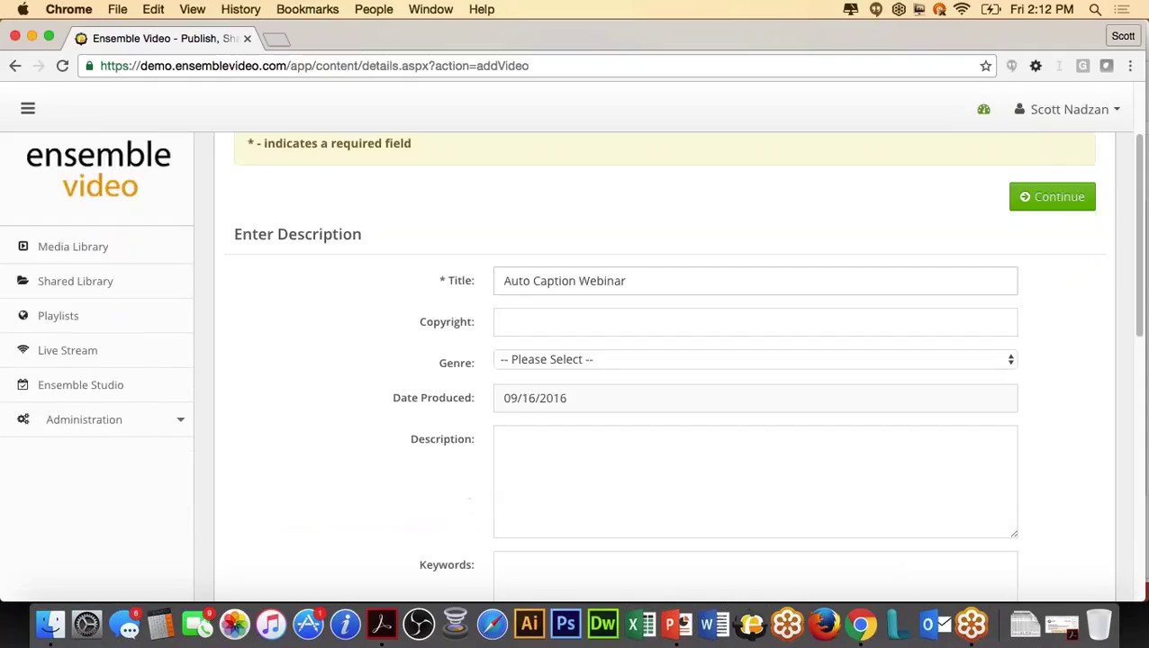
click(1040, 208)
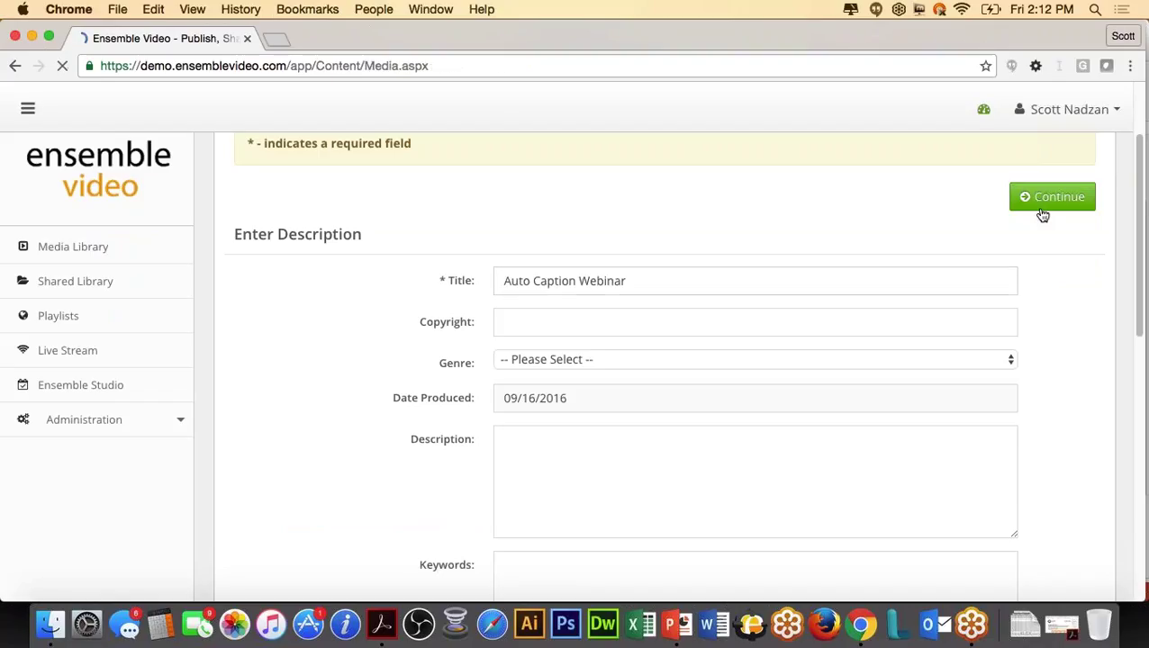
click(565, 385)
click(443, 496)
scroll(503, 500, down, 3)
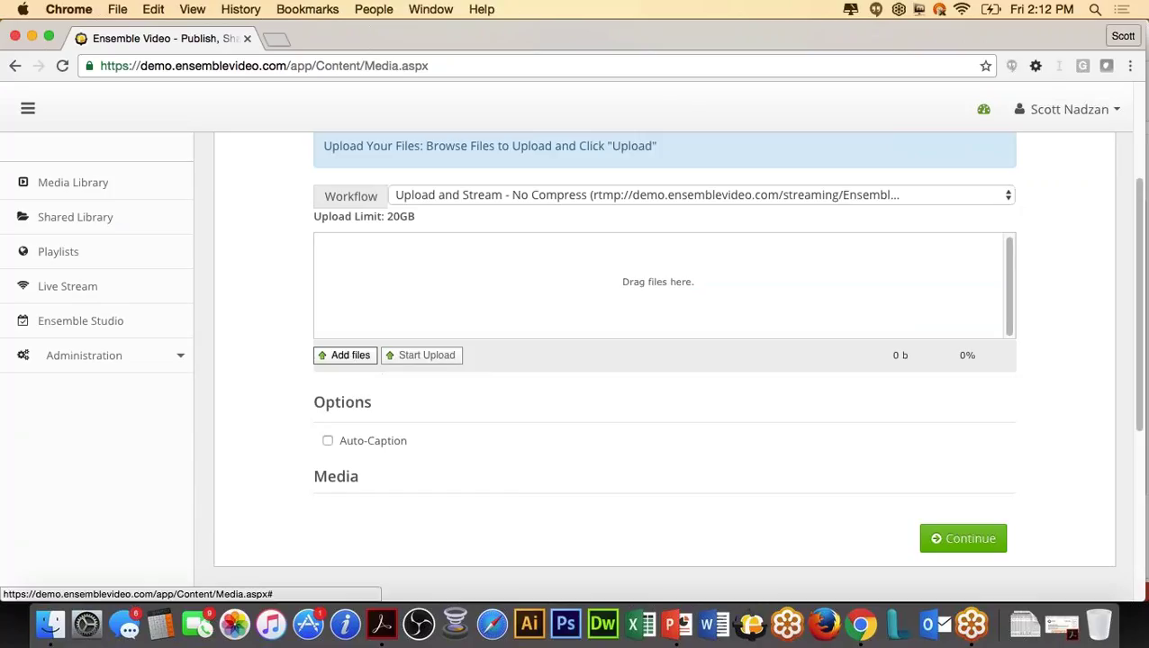
Step: Upload GrowingDemandforEngineeringTalent.mp4 from EV-Uploads into the new item
click(350, 354)
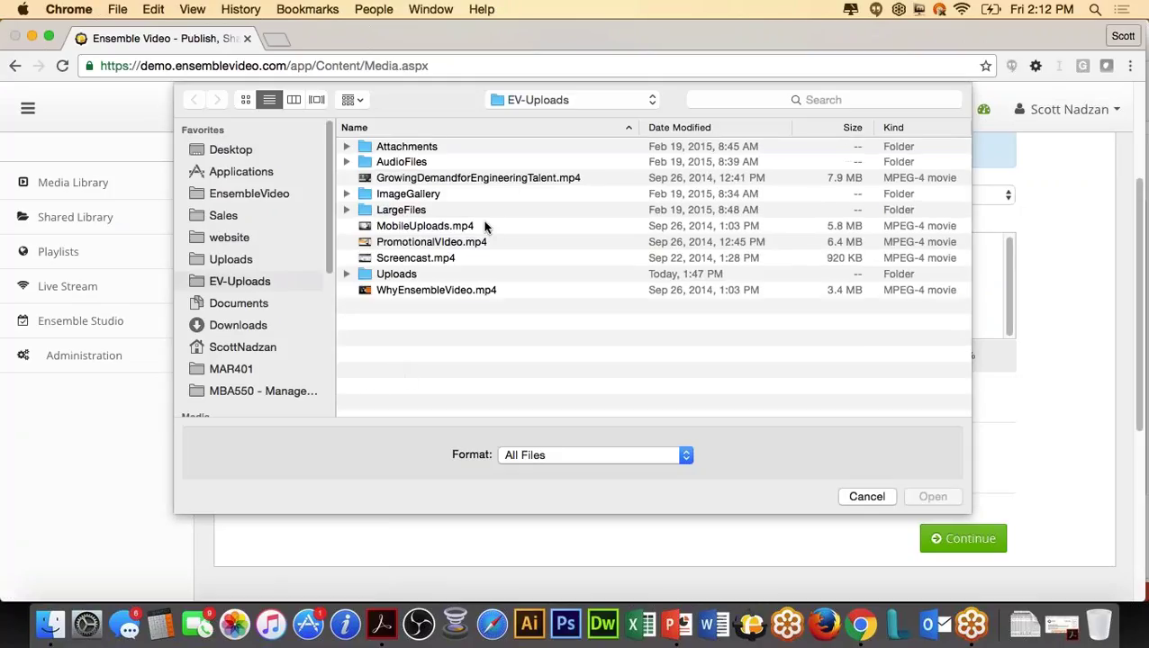
click(506, 180)
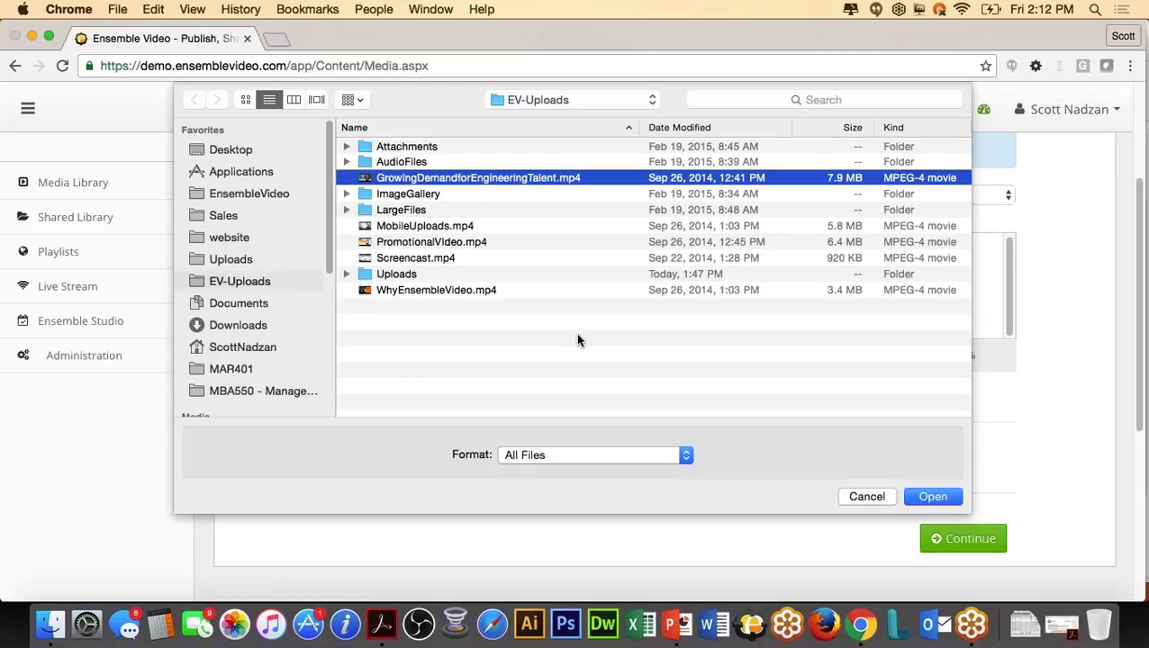
click(932, 496)
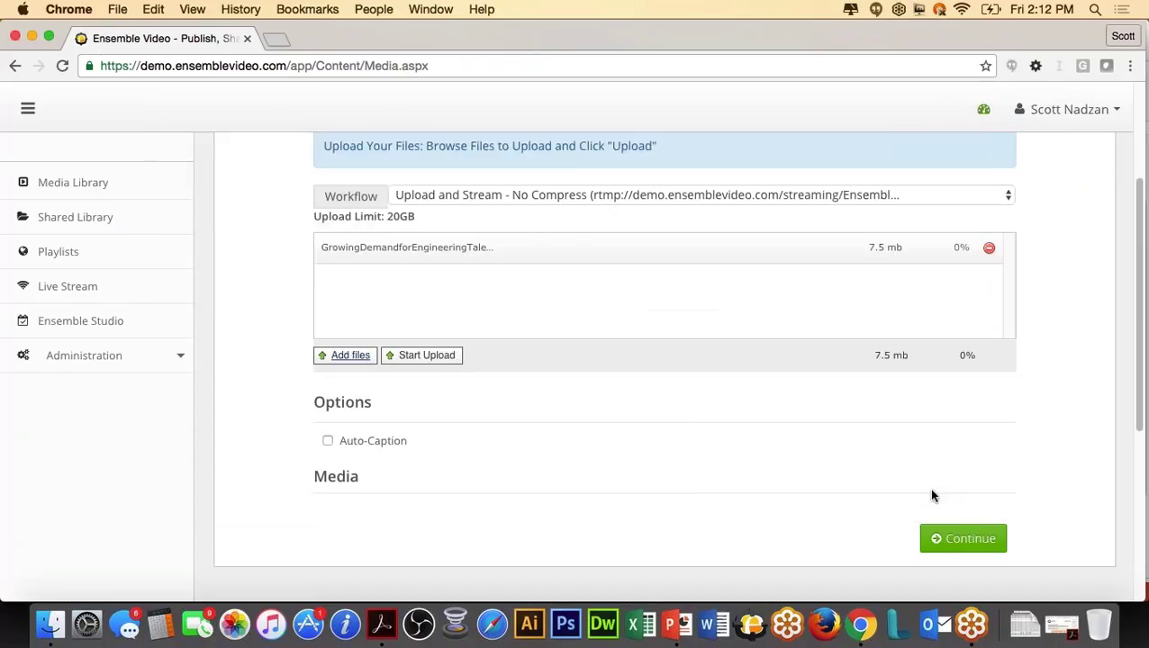
click(445, 360)
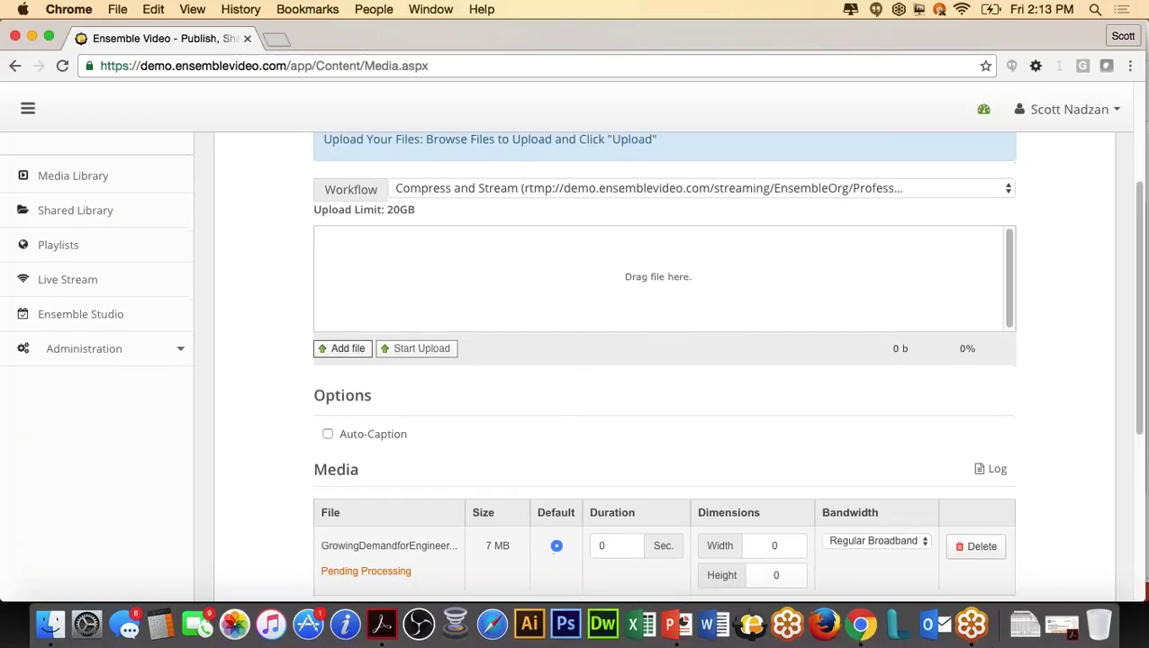
scroll(664, 360, down, 3)
Step: Continue to the publishing step and publish Auto Caption Webinar
click(947, 475)
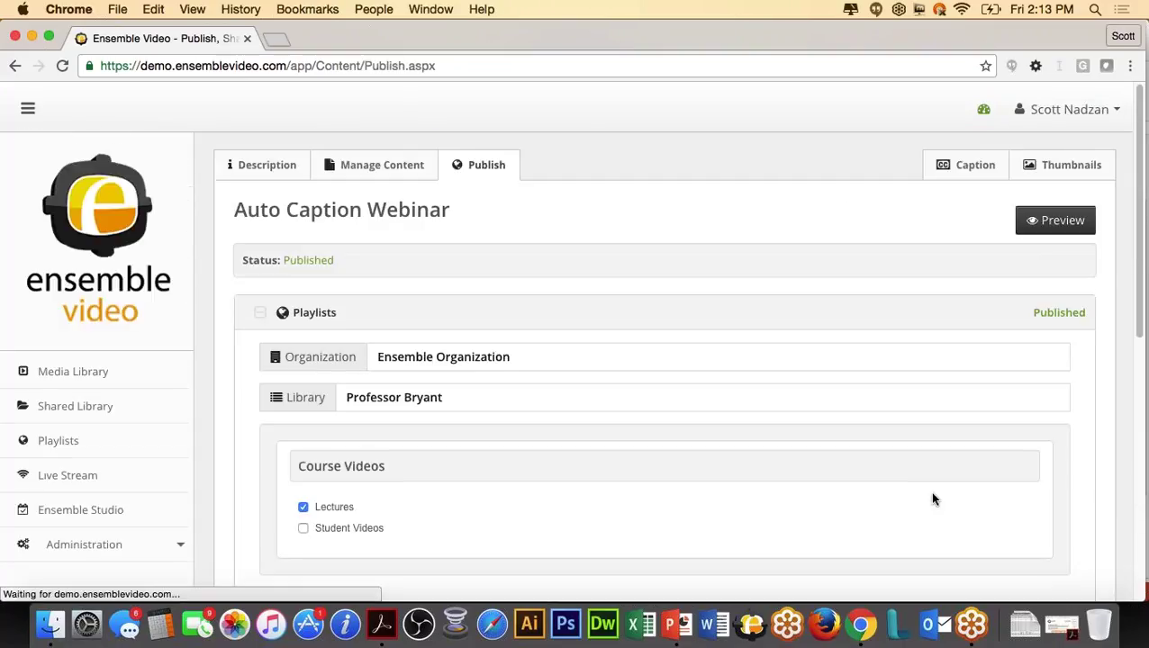
scroll(929, 490, down, 10)
click(1056, 377)
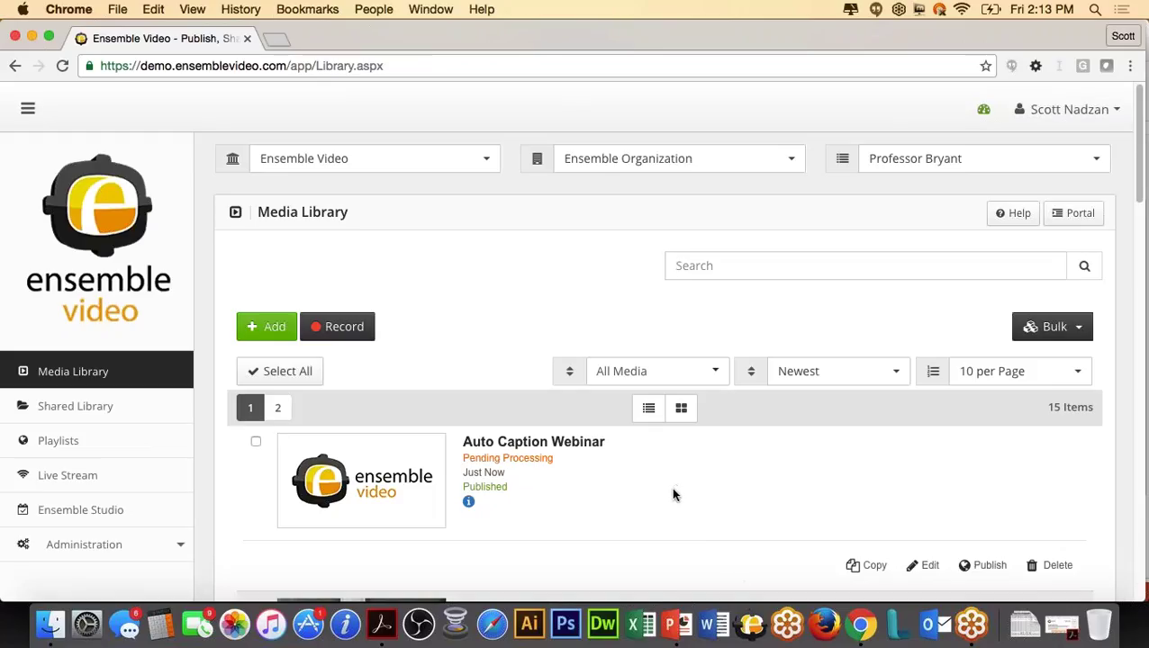
Step: Reload the Media Library until the webinar shows Ready, then open it for editing
key(super+l)
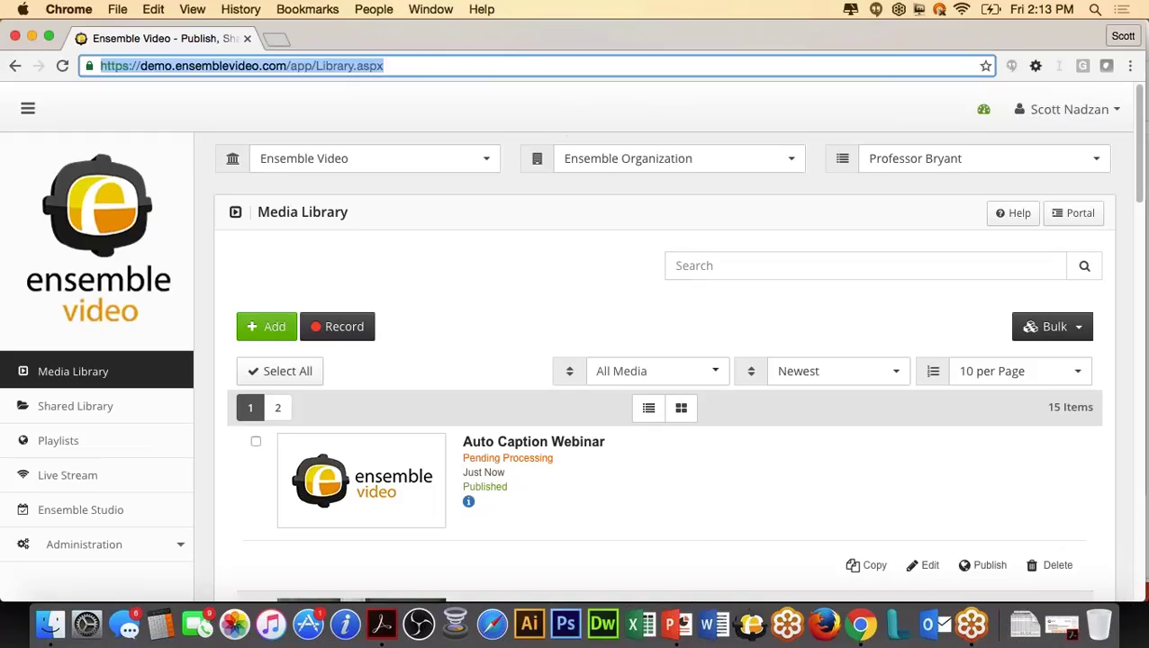
key(Return)
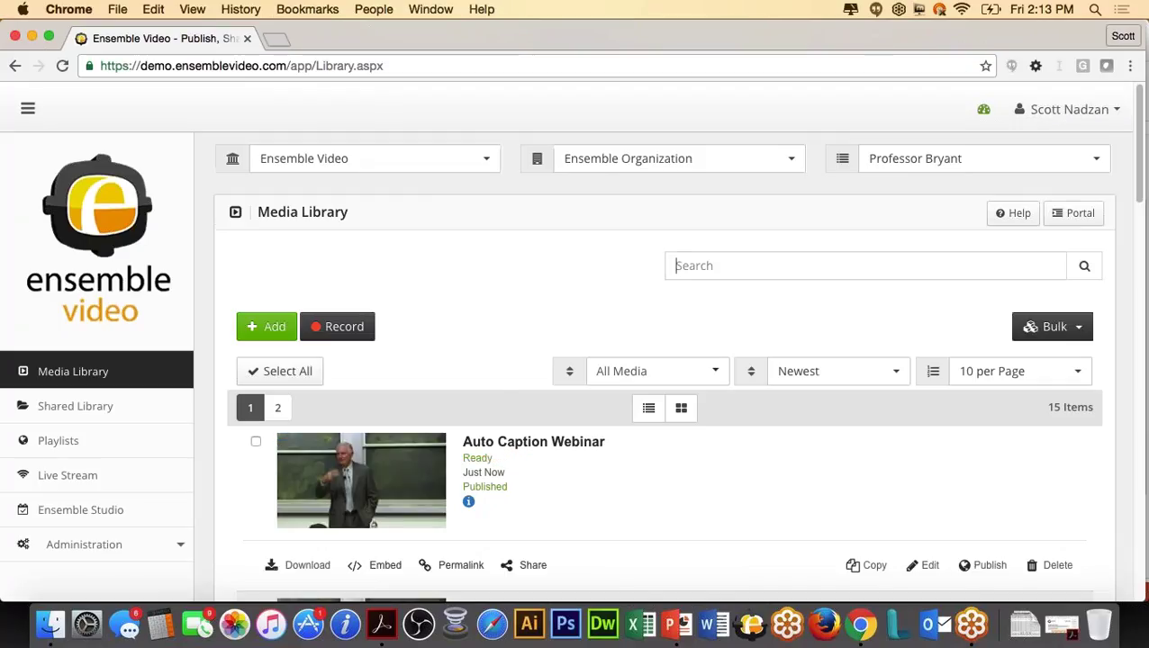
scroll(505, 373, down, 1)
scroll(725, 453, down, 1)
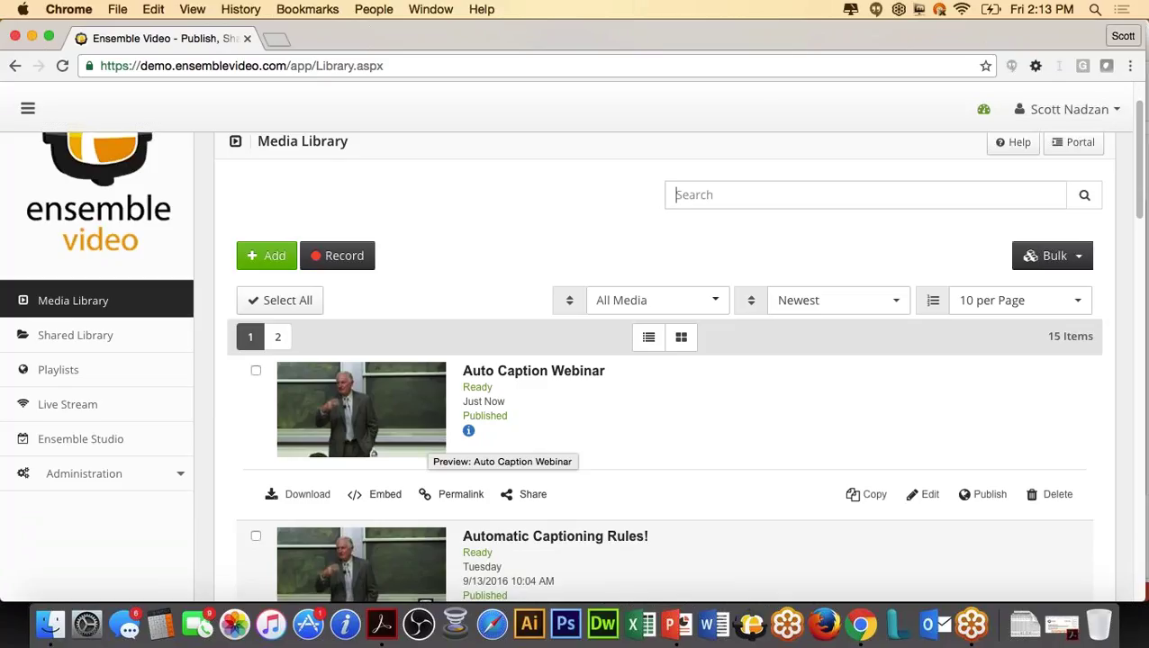
click(929, 494)
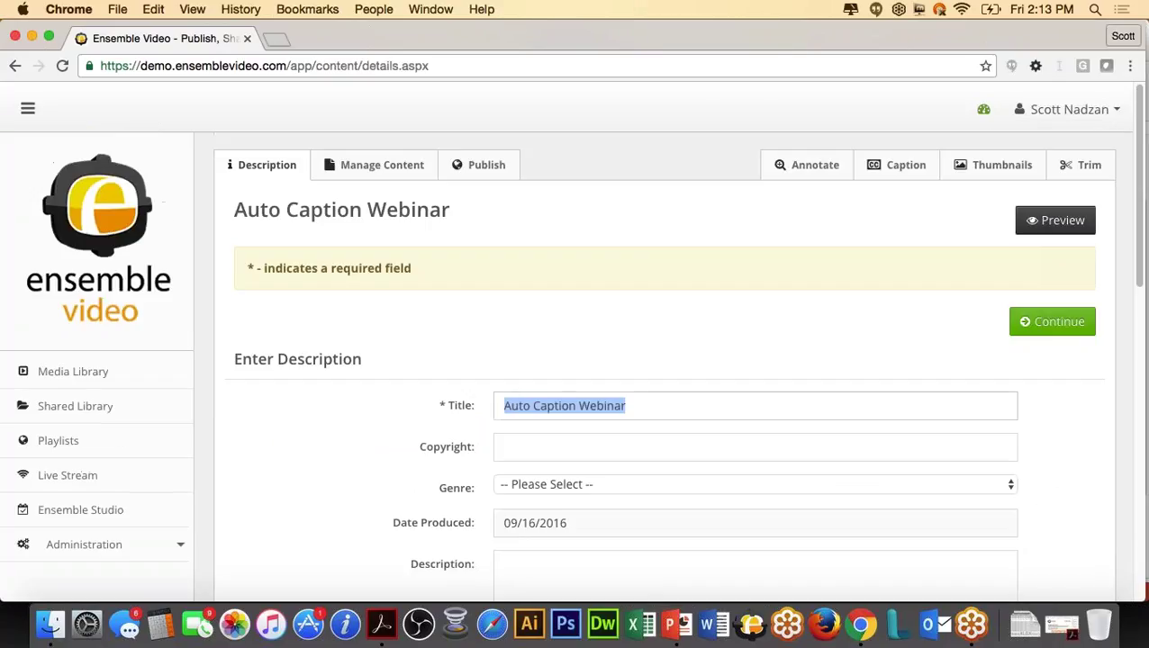
Step: Submit Auto Caption Webinar for automatic captioning from its Caption tab
click(896, 184)
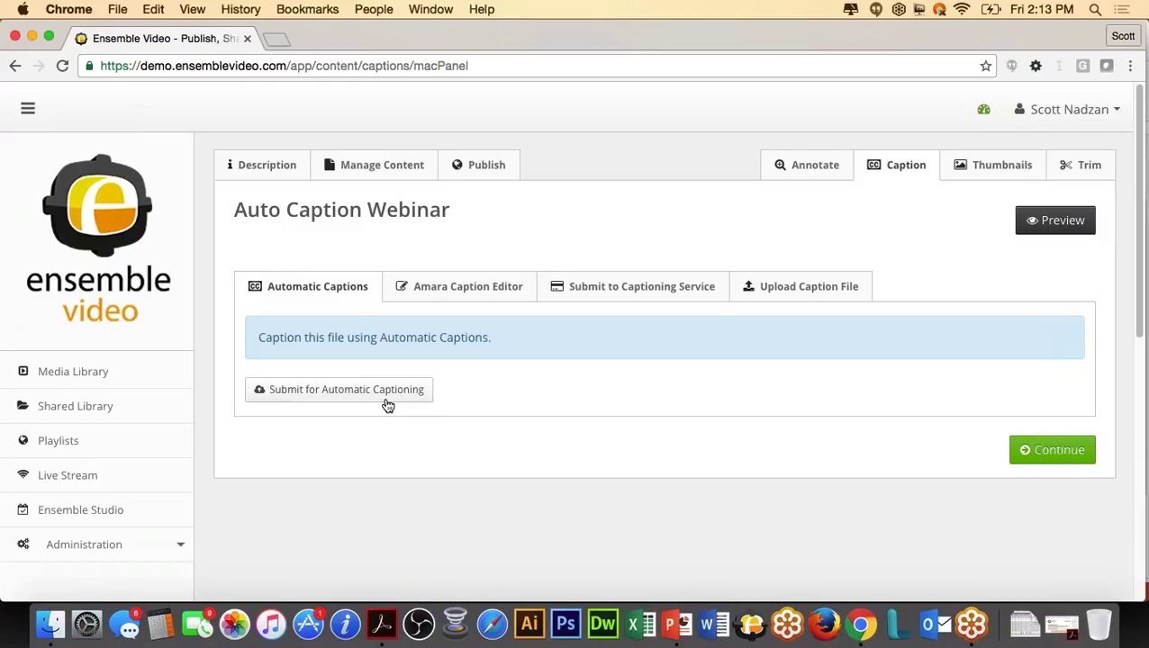
click(386, 399)
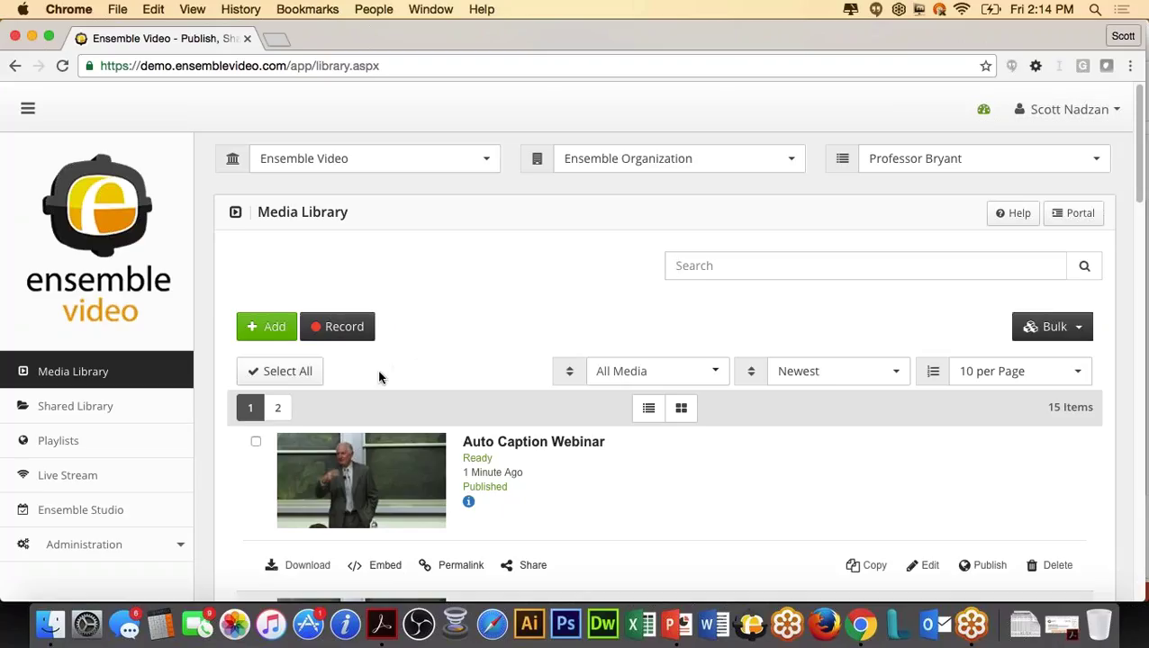
Step: Start a full-screen, screen-only recording in Ensemble Anthem
click(351, 336)
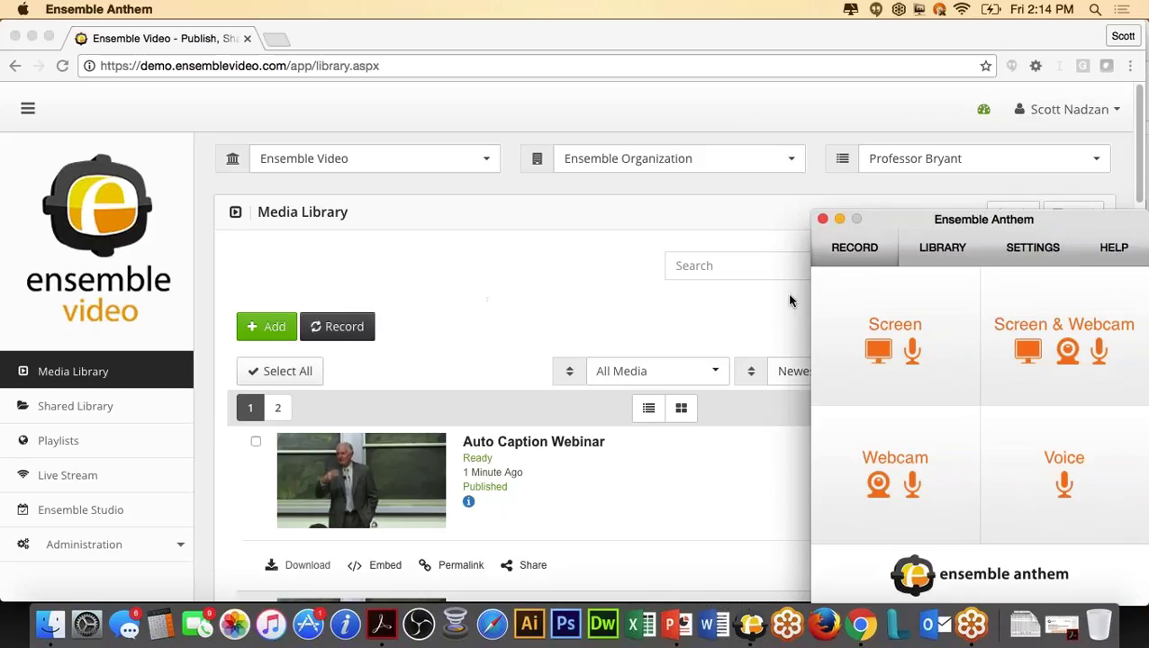
click(907, 369)
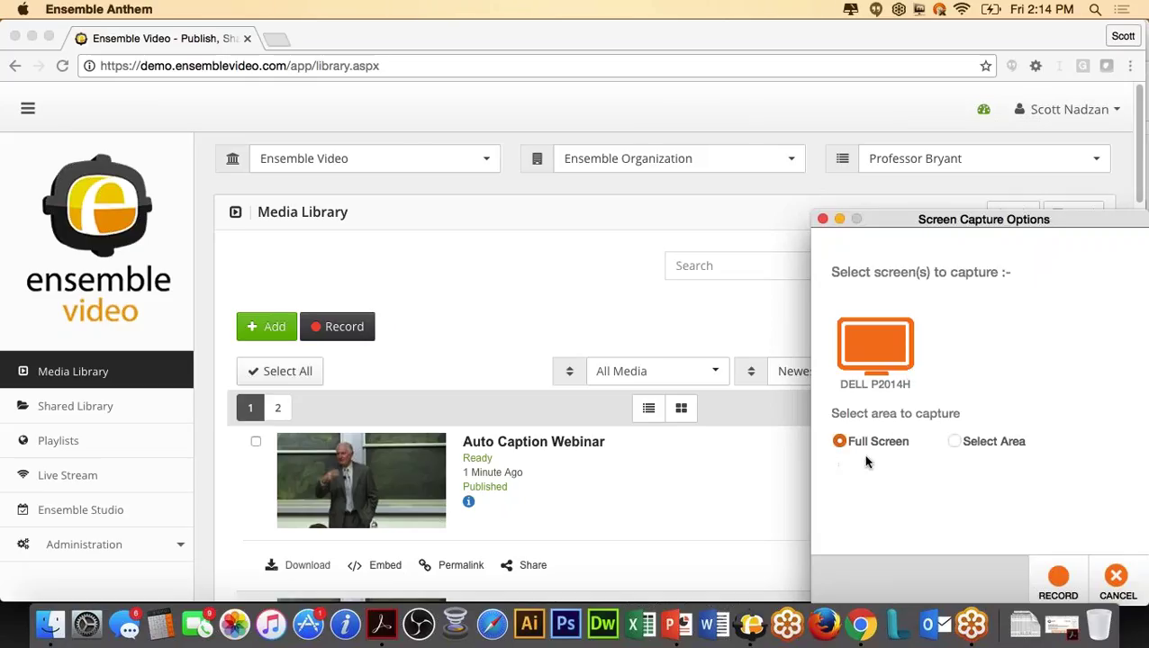
click(1062, 576)
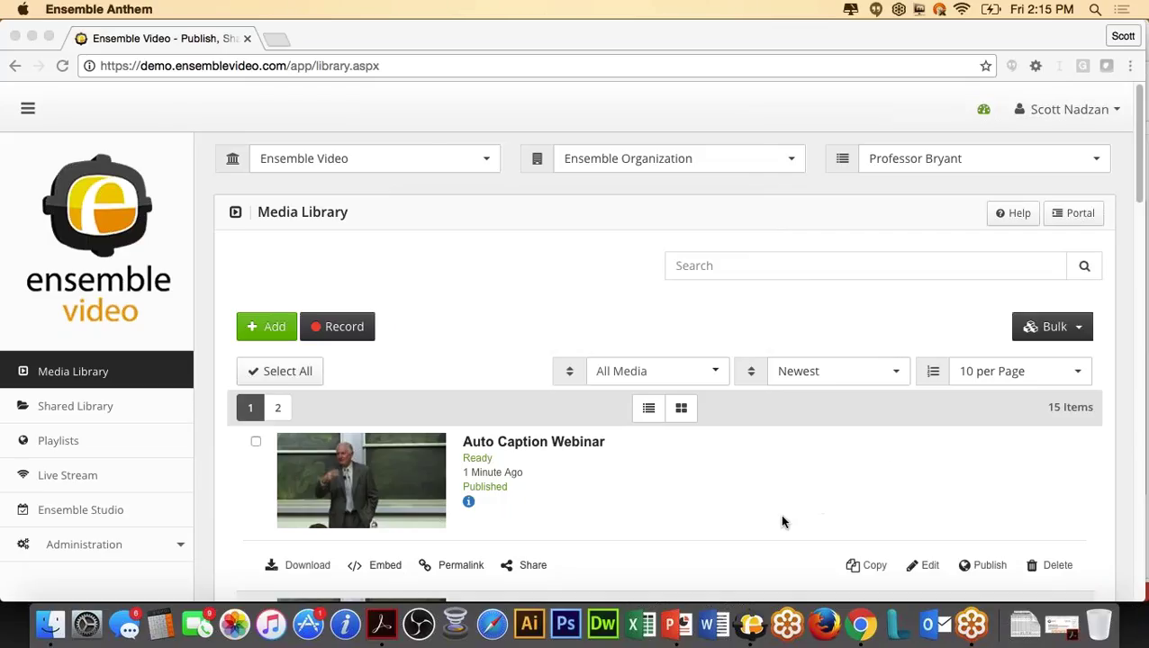
Step: Draw a circle, an arrow and a rectangle over the Media Library, then clear them
click(759, 619)
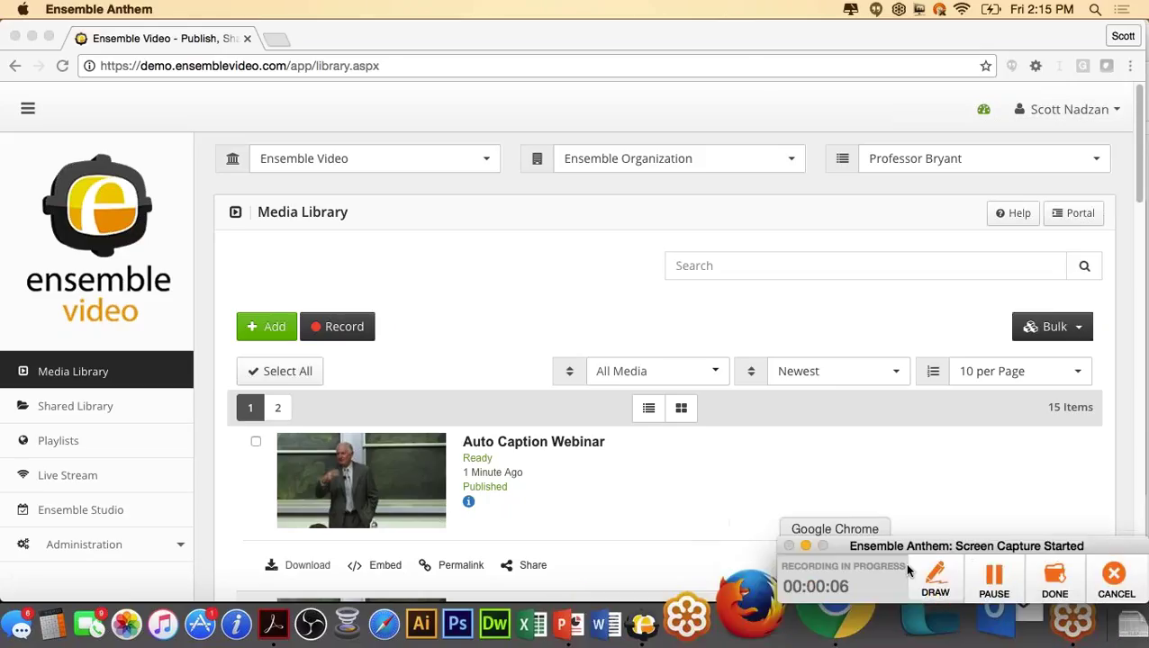
click(936, 577)
mouse_move(398, 273)
mouse_down()
mouse_move(231, 264)
mouse_move(228, 361)
mouse_move(381, 375)
mouse_move(419, 302)
mouse_move(401, 267)
mouse_up()
drag(817, 328, 992, 315)
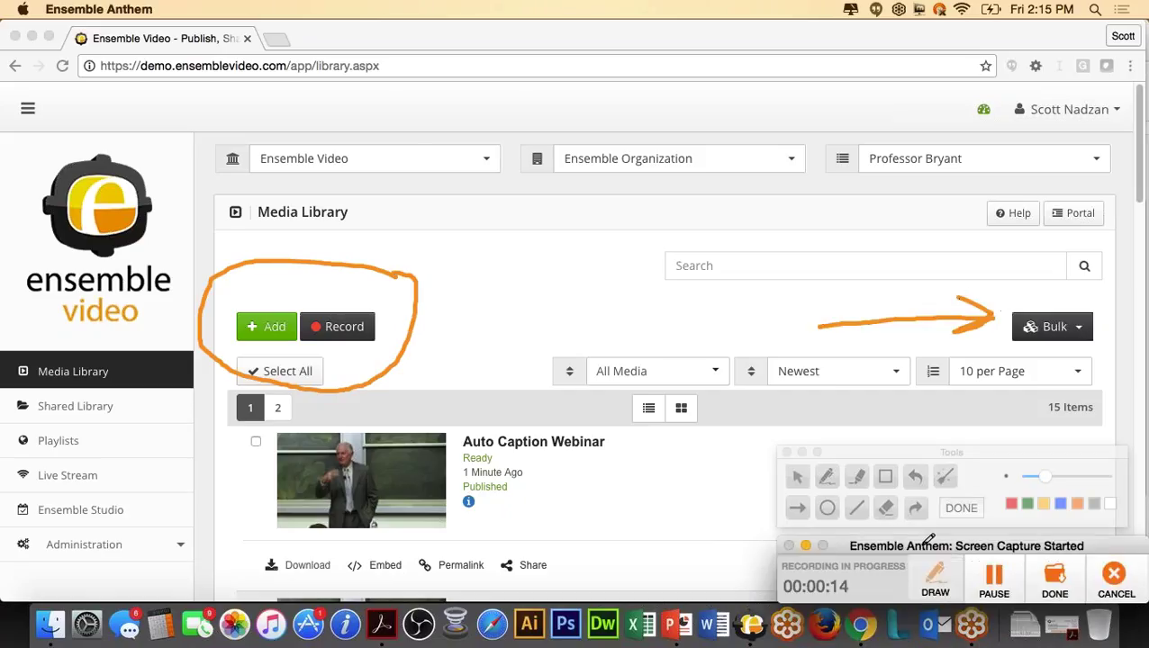
click(887, 476)
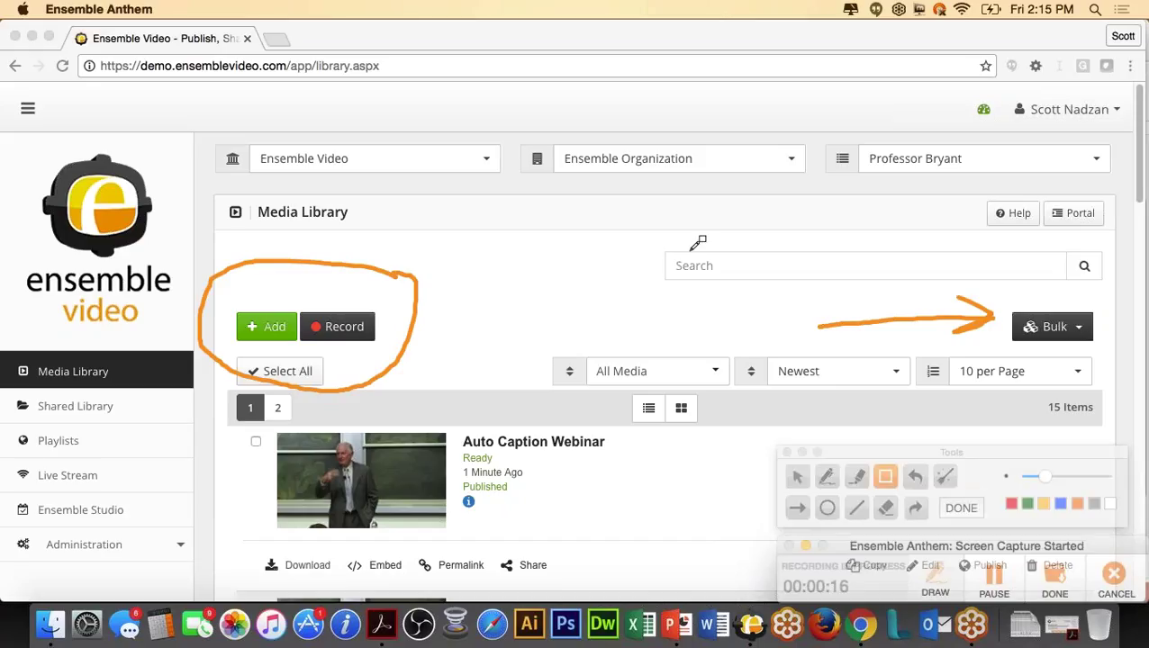
mouse_move(662, 239)
mouse_down()
mouse_move(846, 288)
mouse_move(1109, 286)
mouse_up()
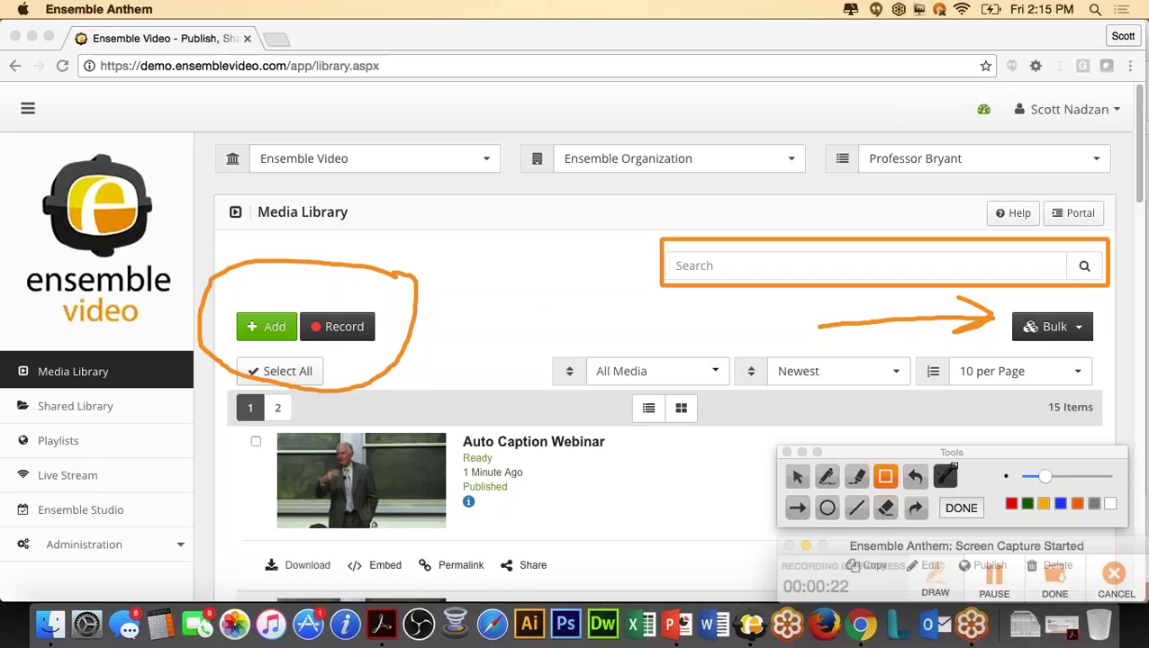
click(945, 475)
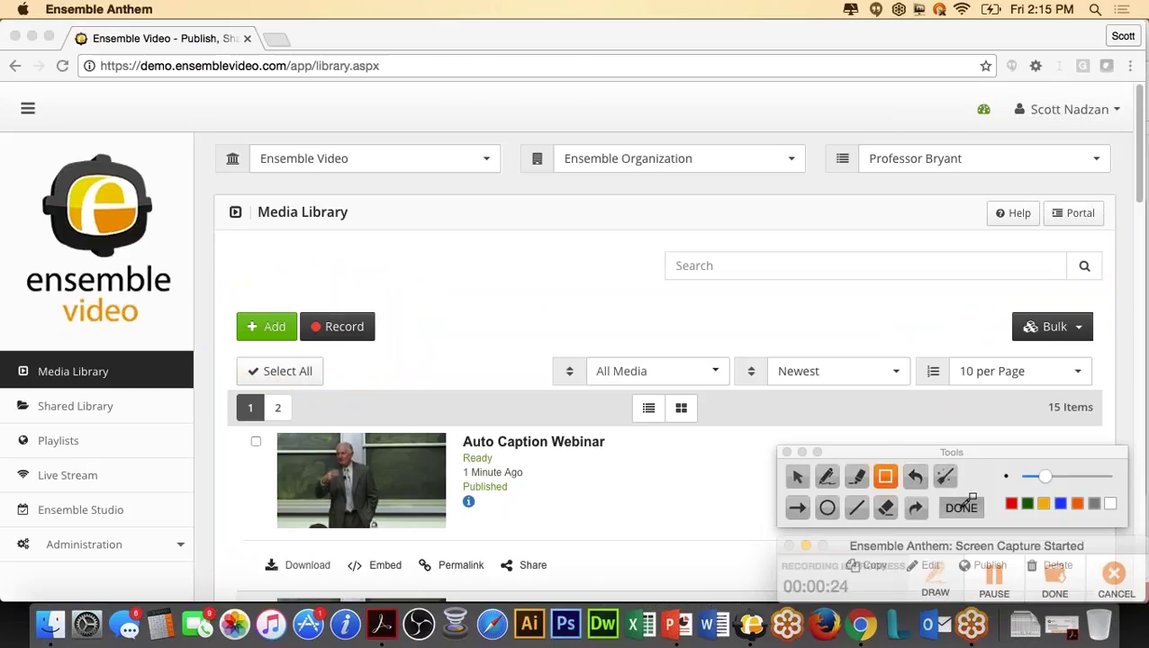
click(960, 508)
Step: Stop the recording and open the 26-second capture in the preview editor
click(1057, 575)
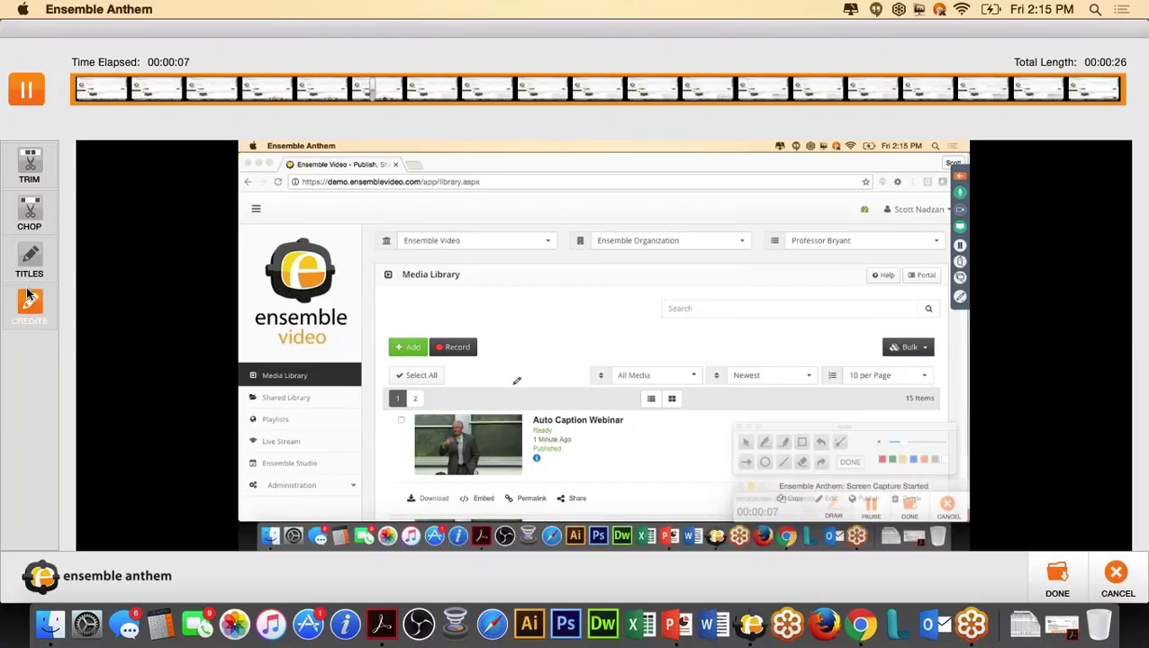
Step: Title the recording 'Screen Capture in Webinar' and upload it
click(1057, 577)
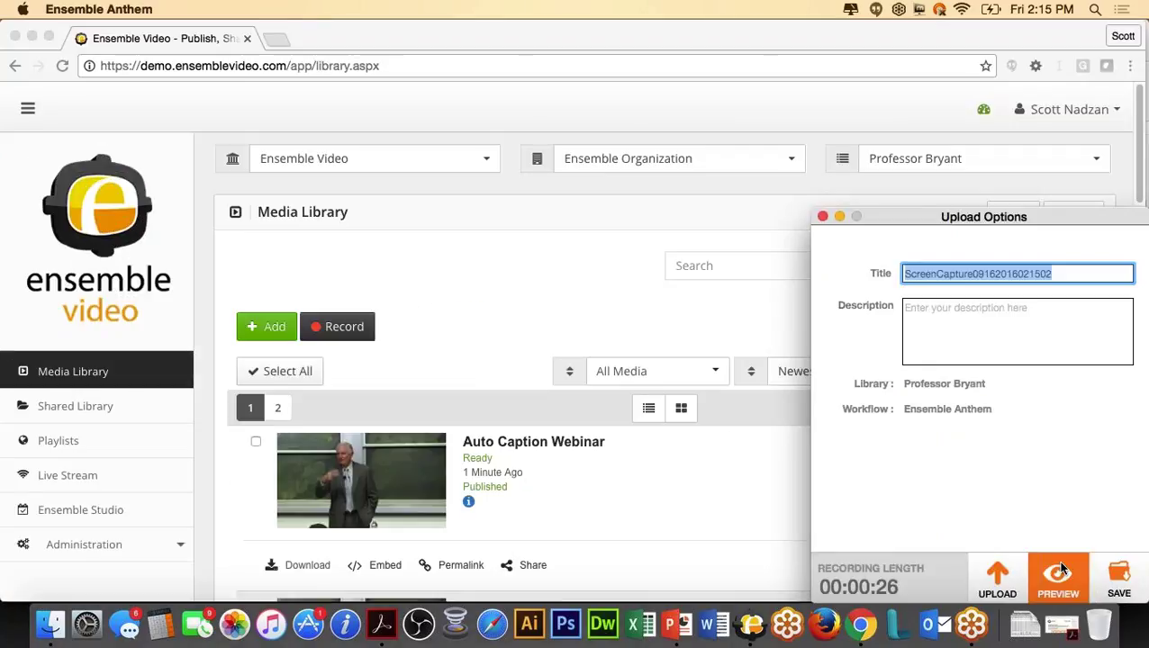
text(Screen CA)
key(BackSpace)
text(apture in Webinar)
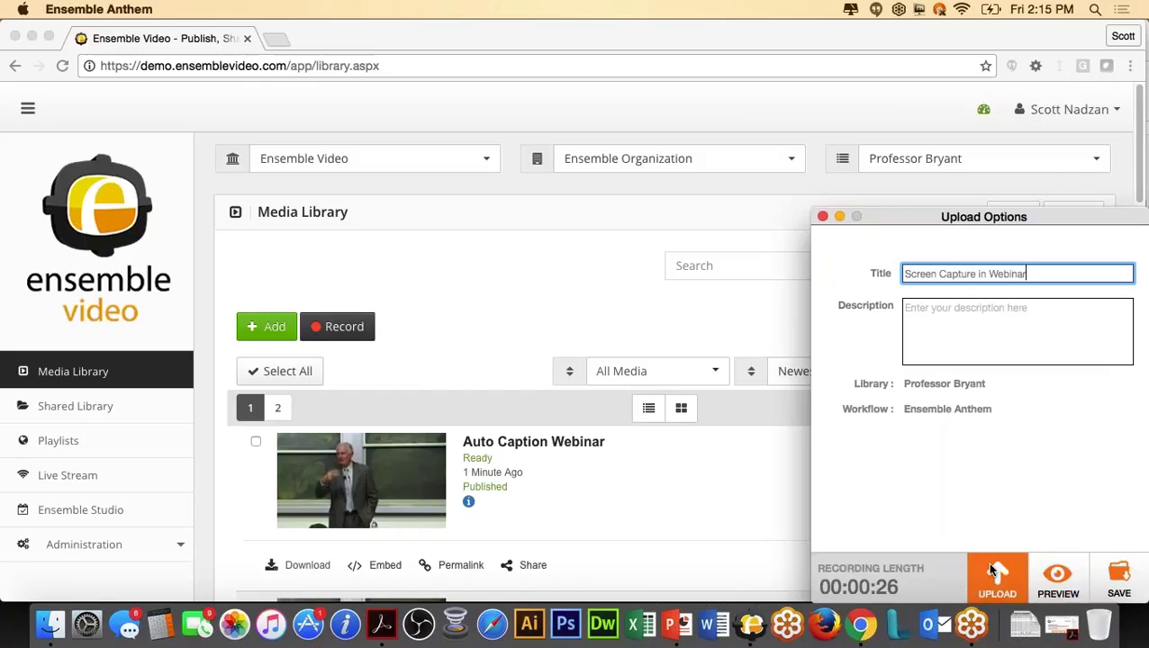
click(988, 563)
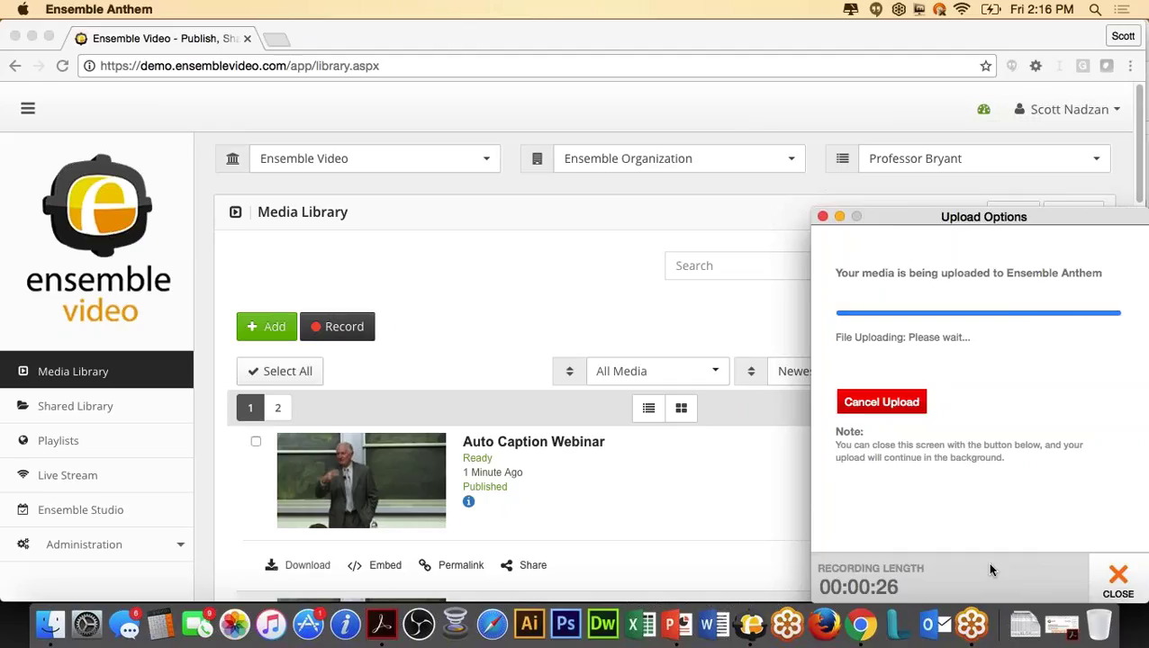
Step: Close the upload window and reload the Ensemble Video Media Library
click(1118, 581)
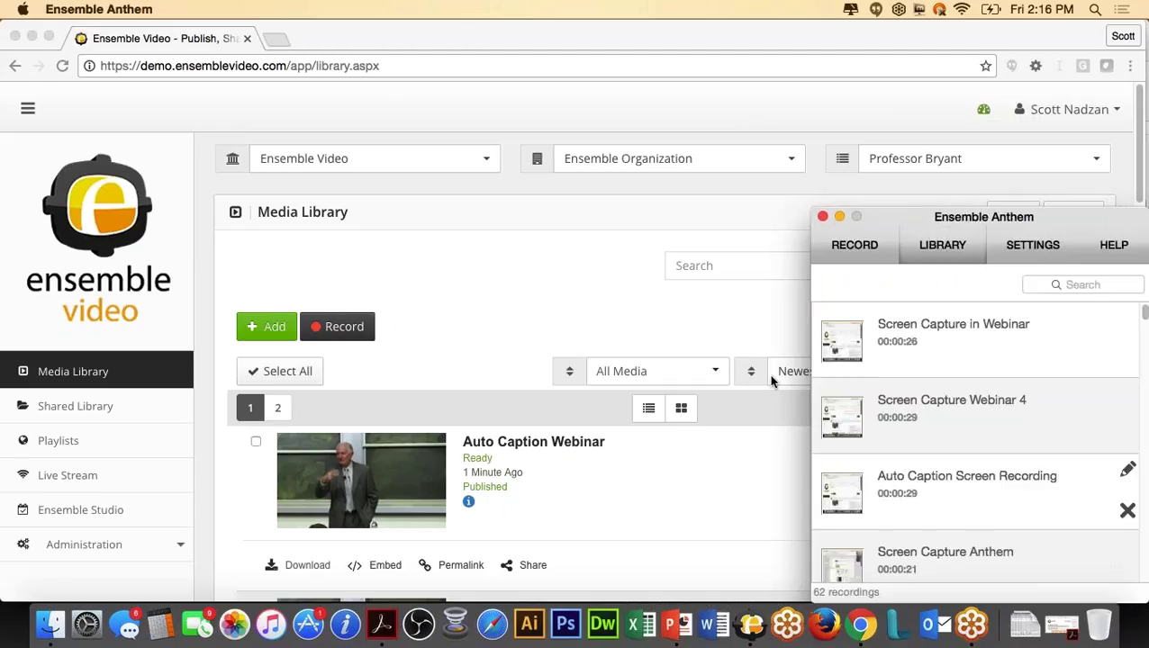
click(612, 345)
click(412, 69)
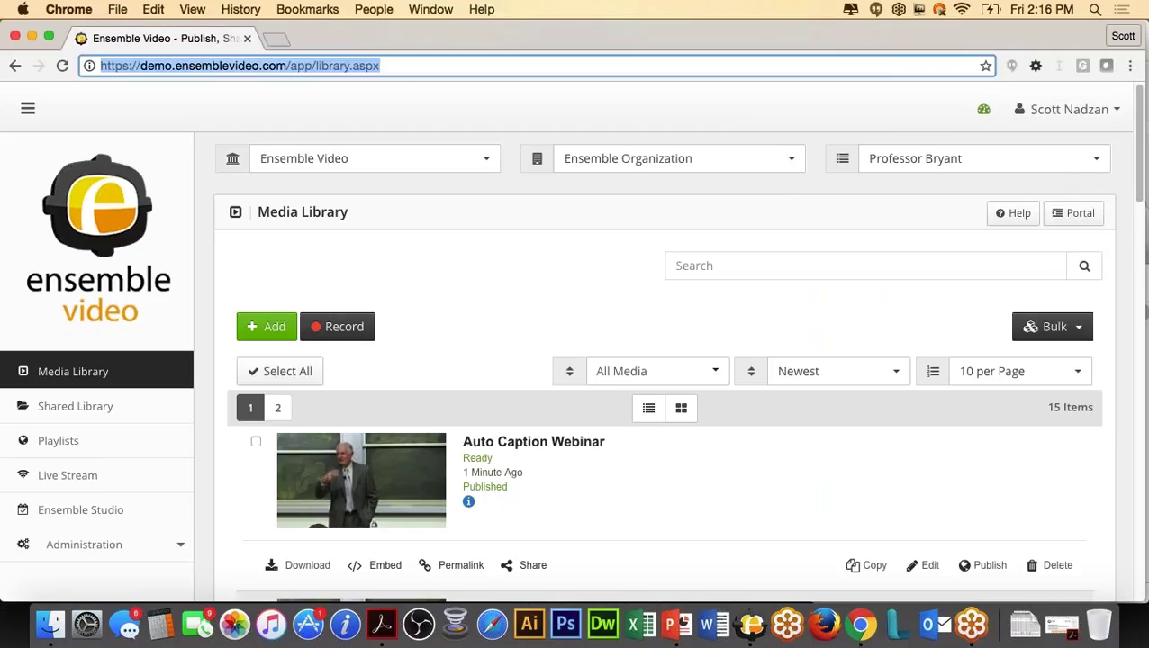
key(Return)
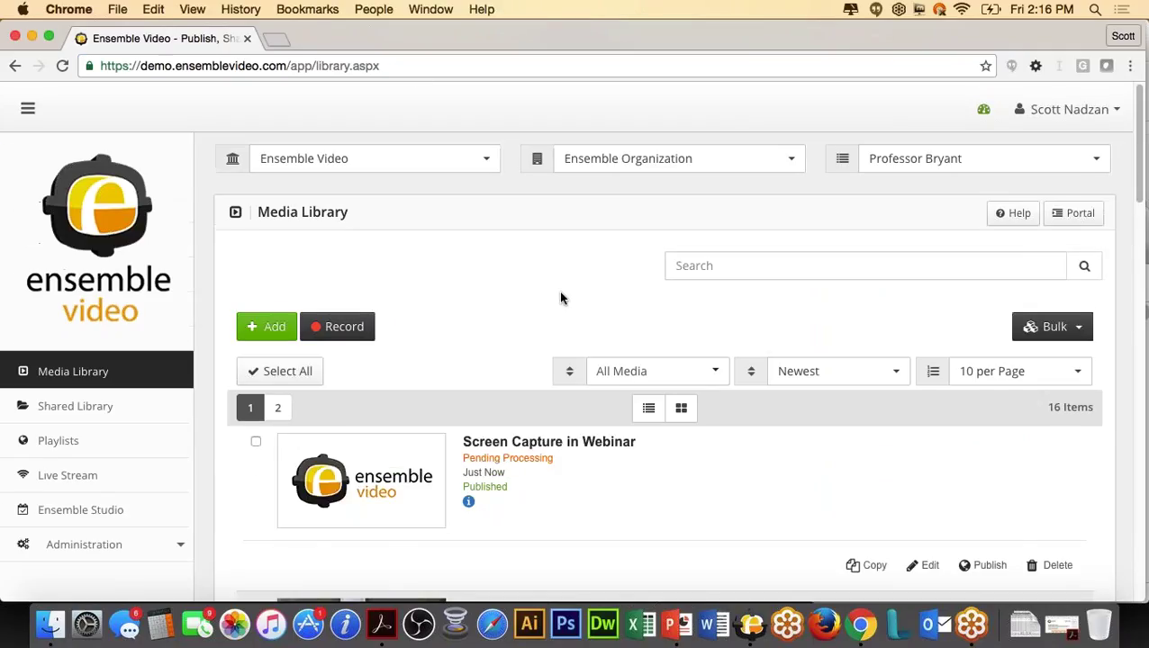
scroll(561, 298, down, 4)
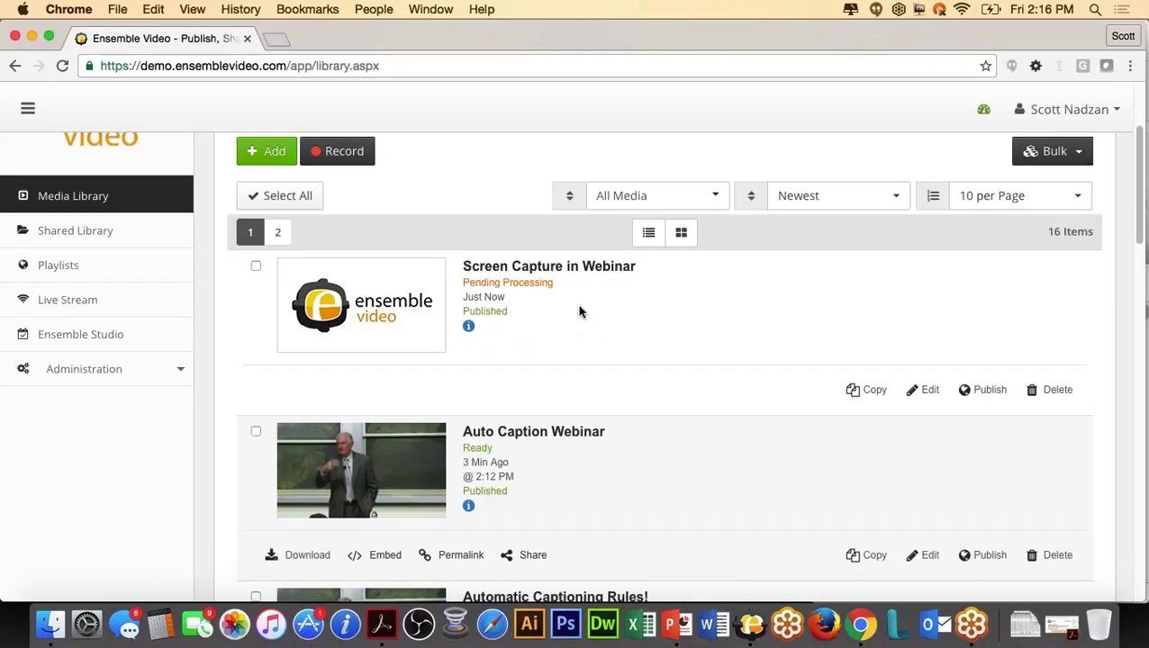
Step: Check that Auto Caption Webinar's captions show Processing, then return to the Media Library
click(928, 554)
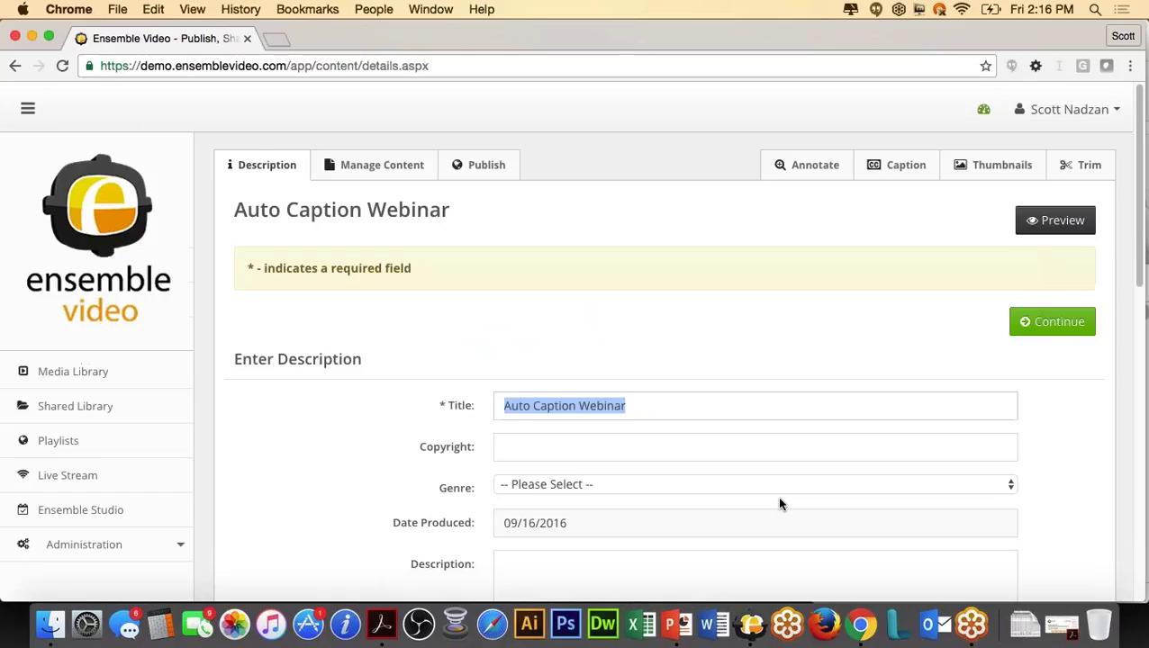
click(897, 173)
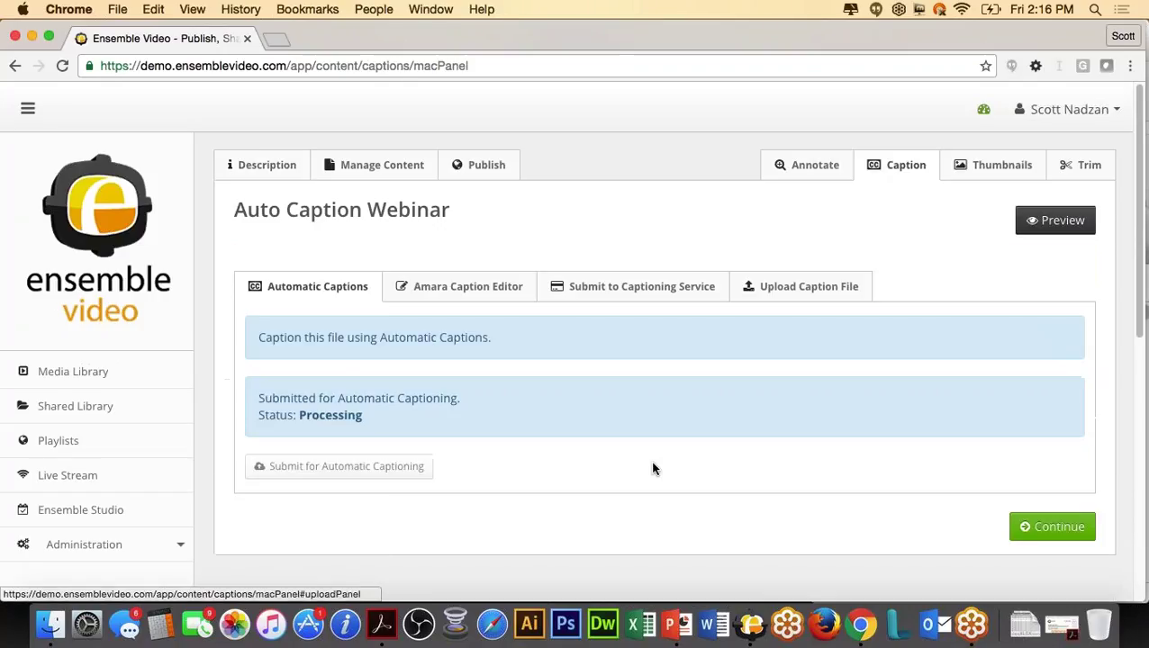
double_click(331, 415)
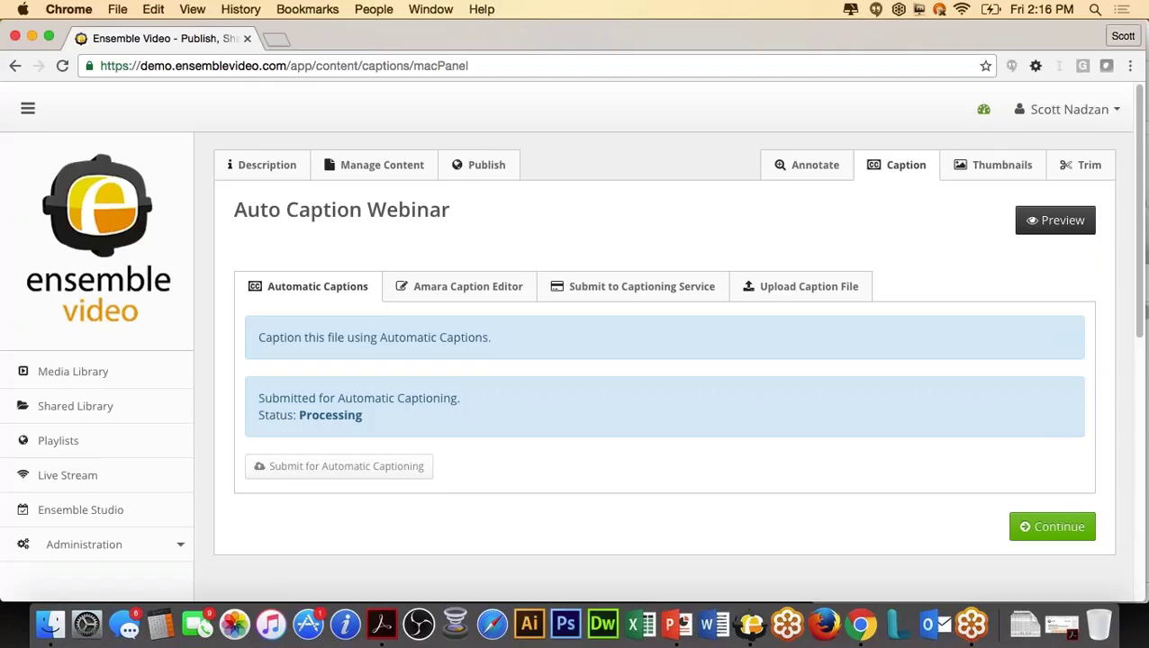
click(160, 378)
scroll(641, 441, down, 4)
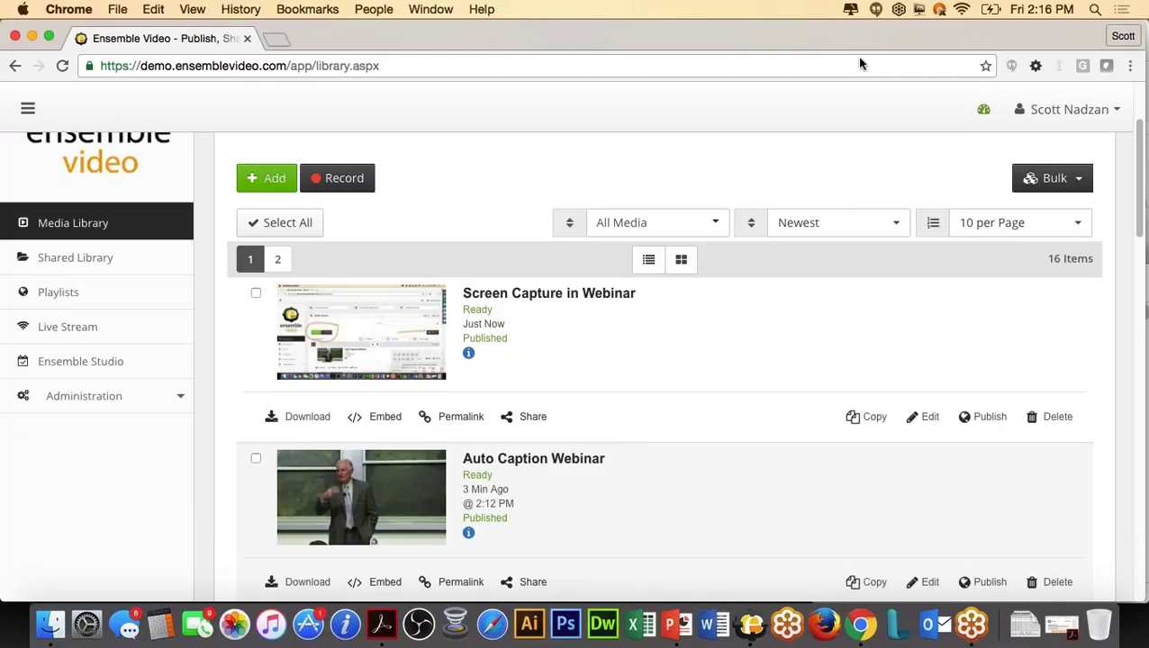
Step: Refresh the library and expand the Administration > Library menu
key(super+l)
key(Return)
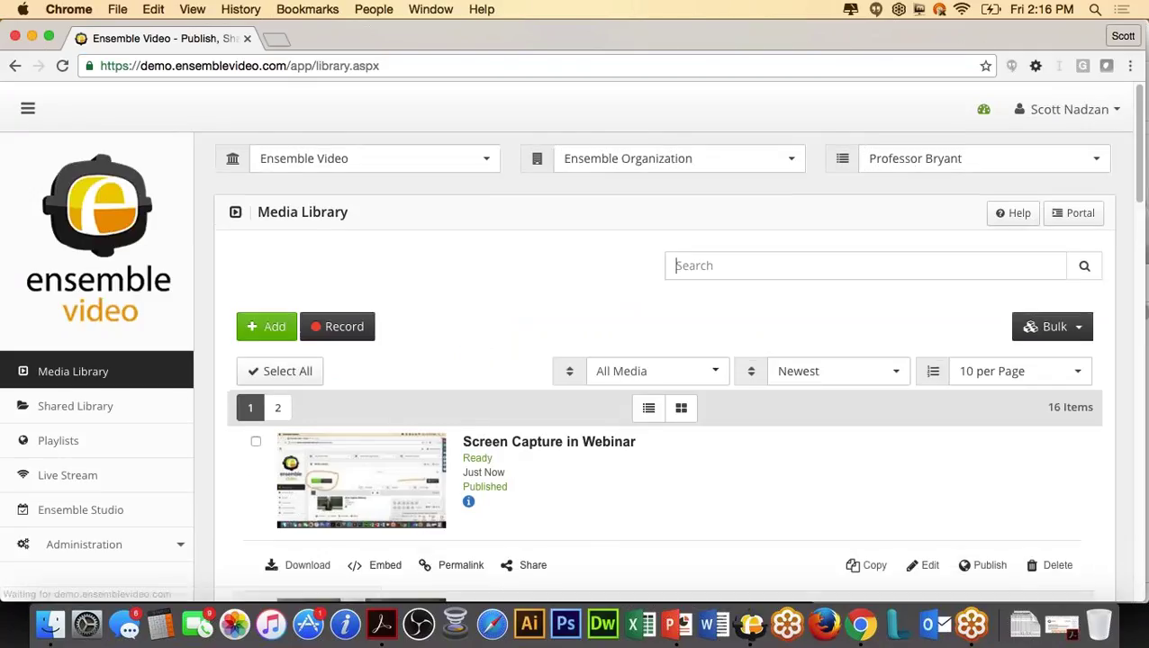
scroll(675, 170, down, 2)
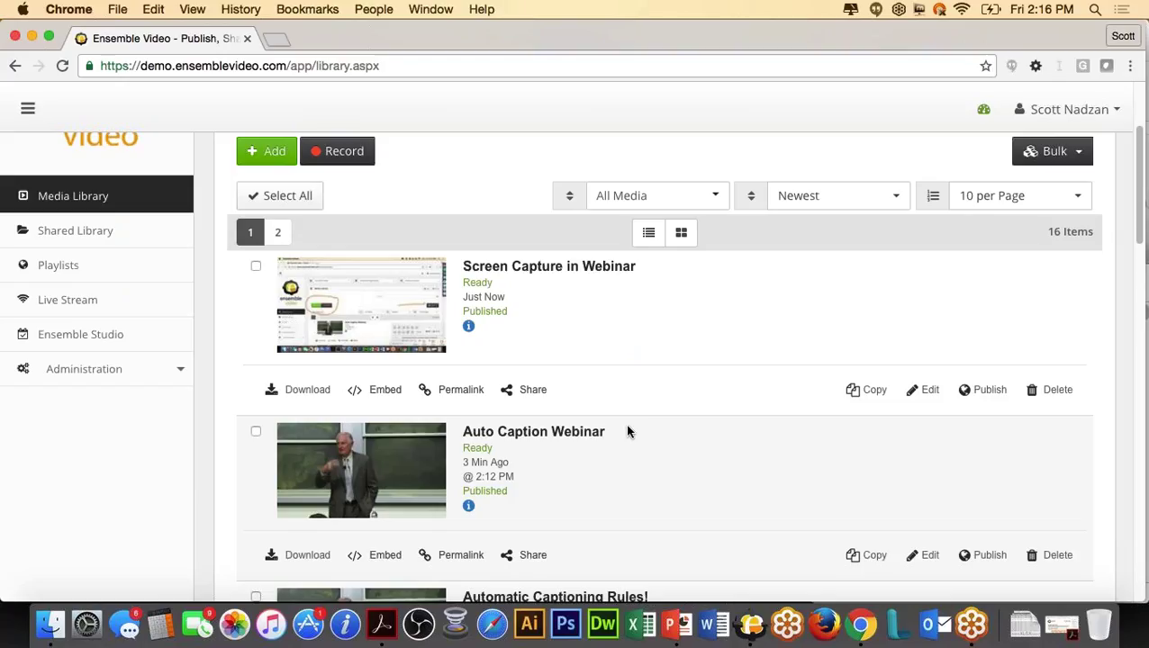
click(131, 369)
click(126, 406)
scroll(136, 475, down, 5)
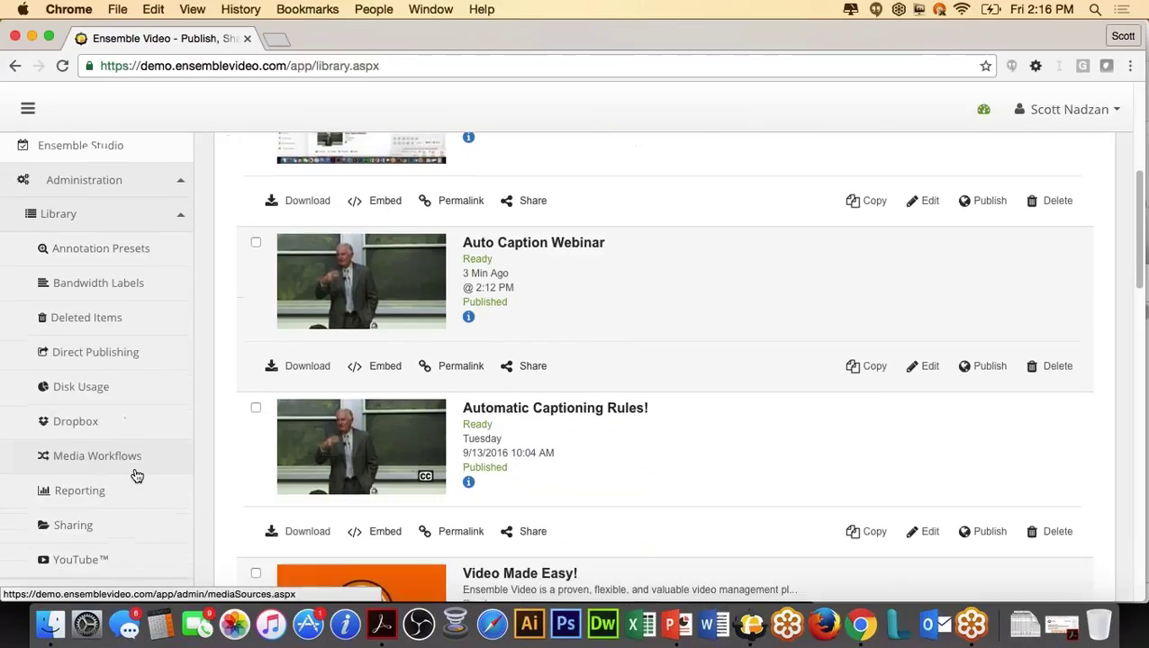
Step: Switch the reporting page to the Automatic Captions report
click(137, 500)
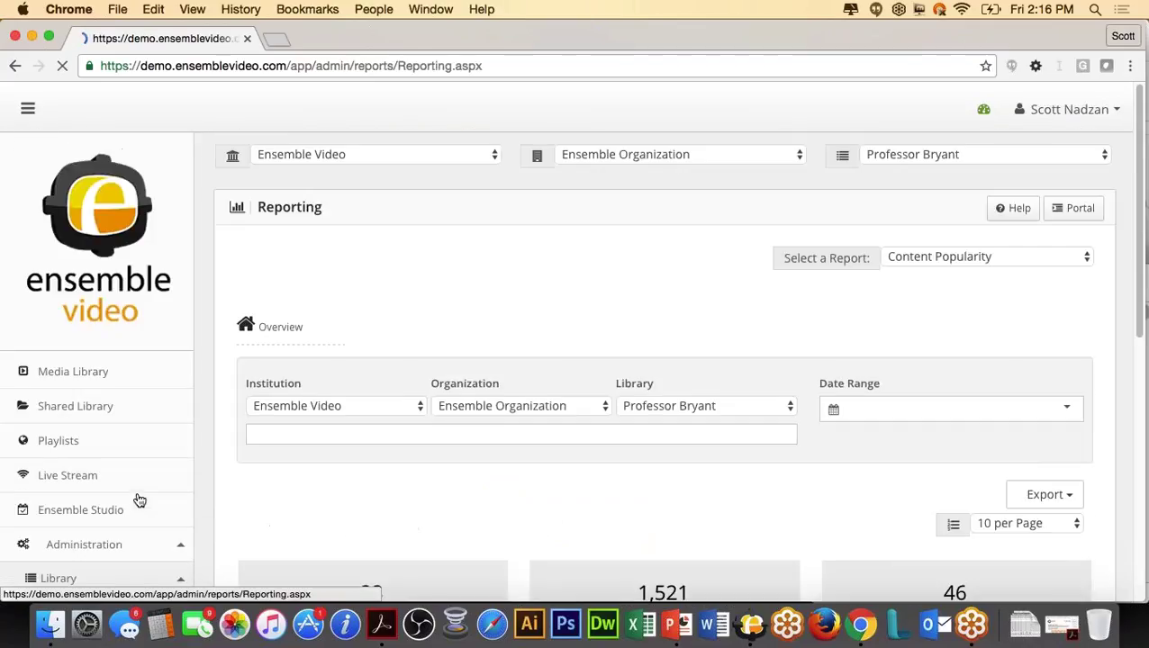
click(973, 258)
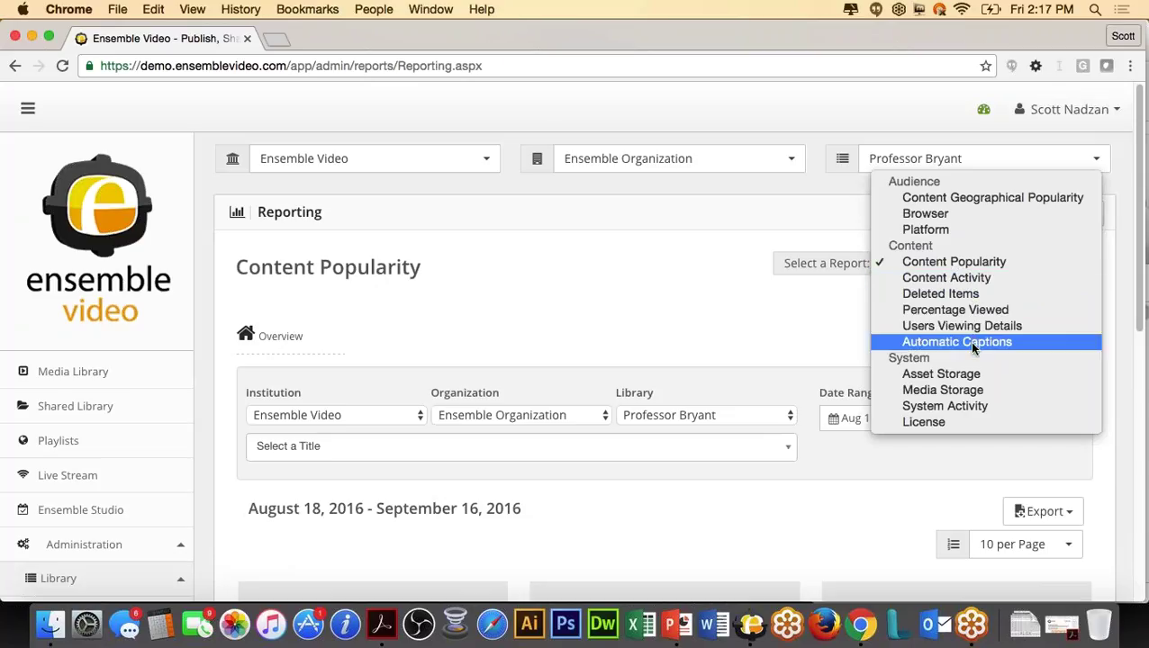
click(973, 342)
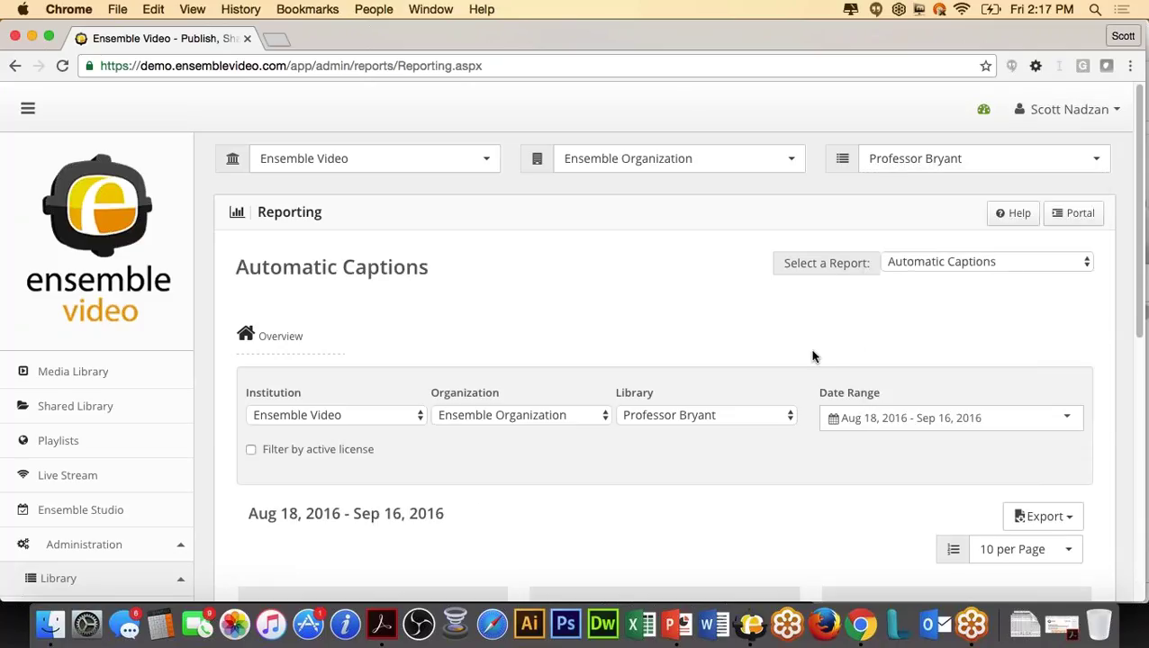
scroll(812, 356, down, 5)
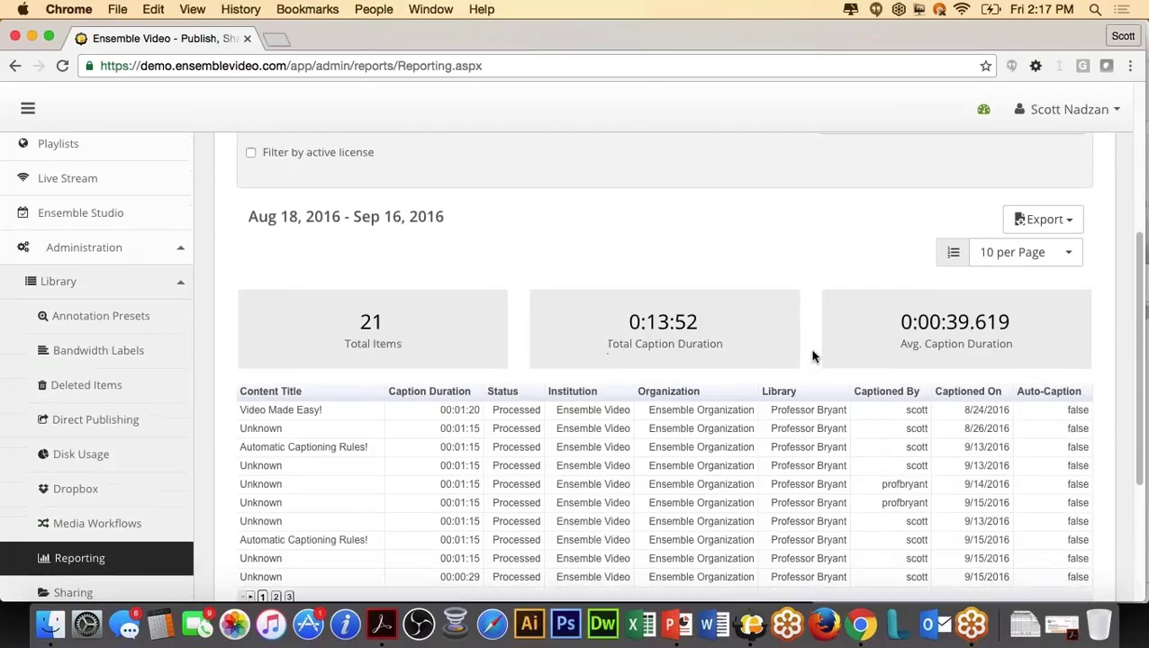
scroll(597, 466, up, 1)
scroll(718, 456, up, 5)
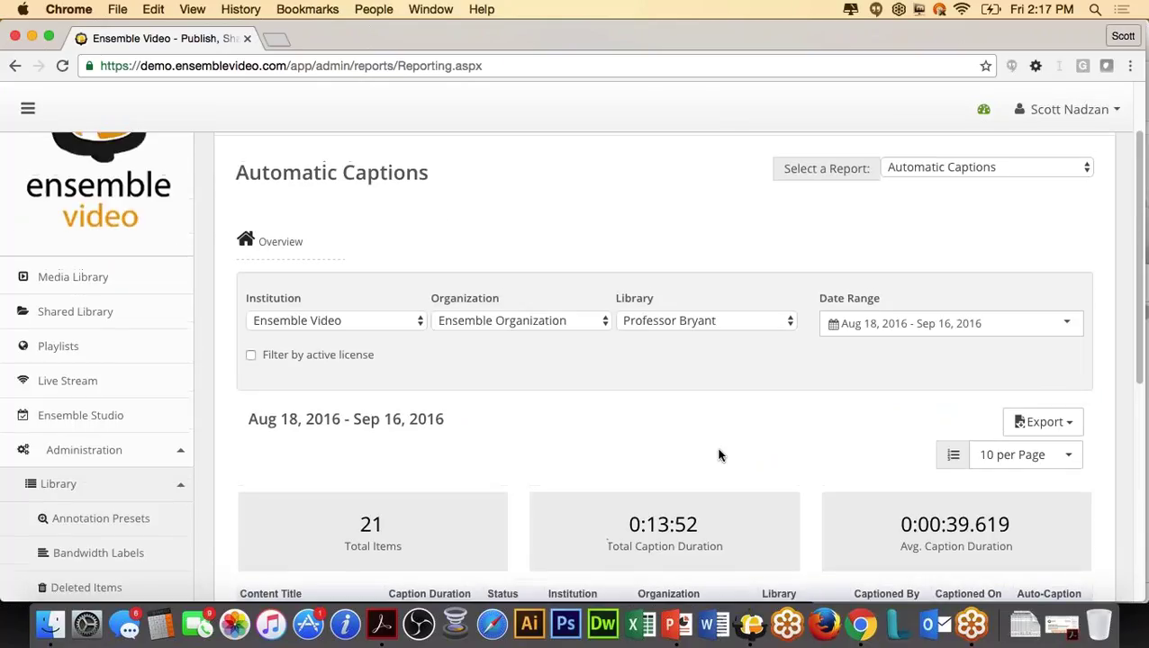
Step: Filter by active license to show Sep 1–16, 2016: 20 items totalling 0:12:10
click(250, 355)
scroll(631, 432, down, 5)
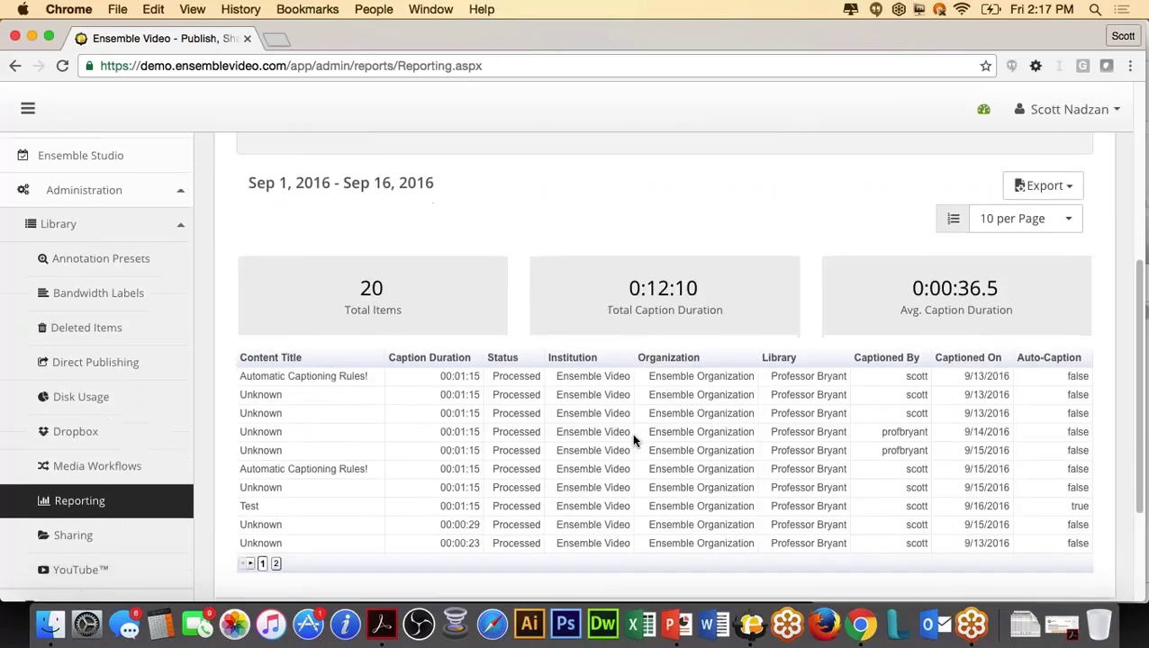
scroll(136, 361, down, 3)
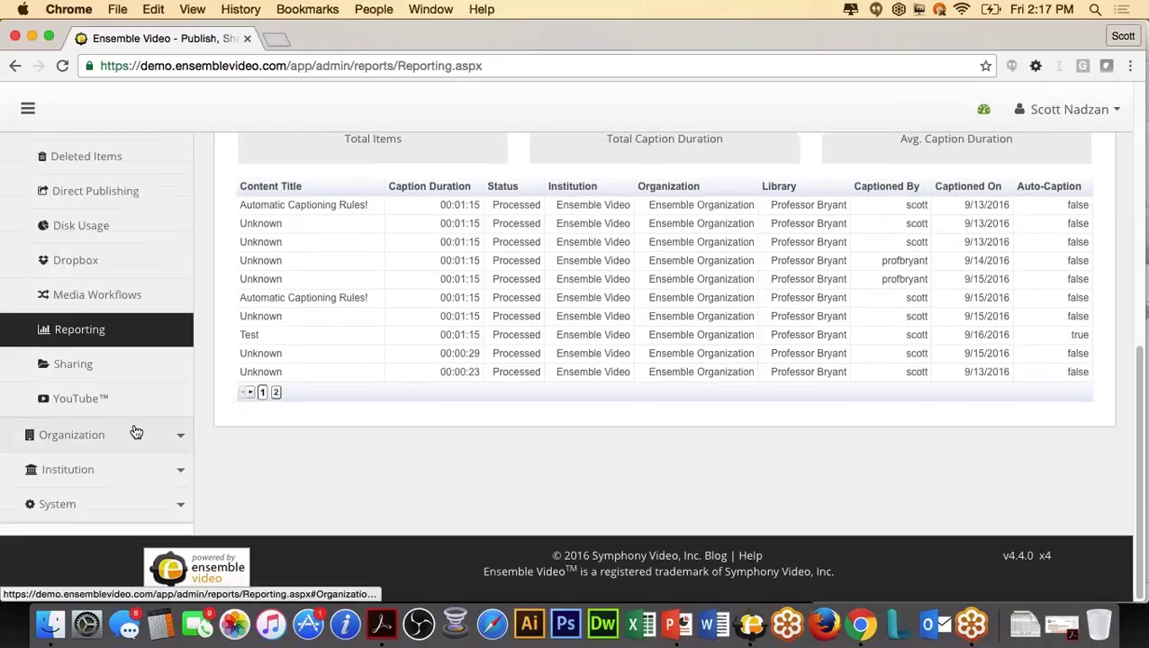
click(64, 469)
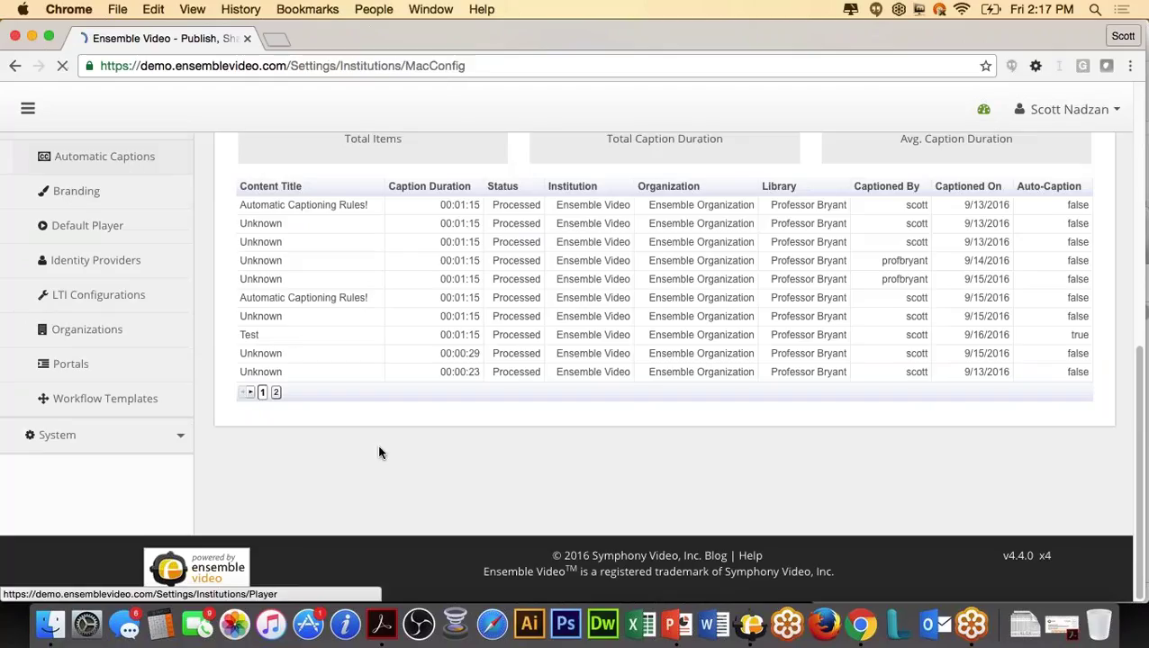
Step: Edit Ensemble Video's automatic captions configuration, showing 0:12:10 used and a 10% notification threshold
click(131, 162)
click(1061, 403)
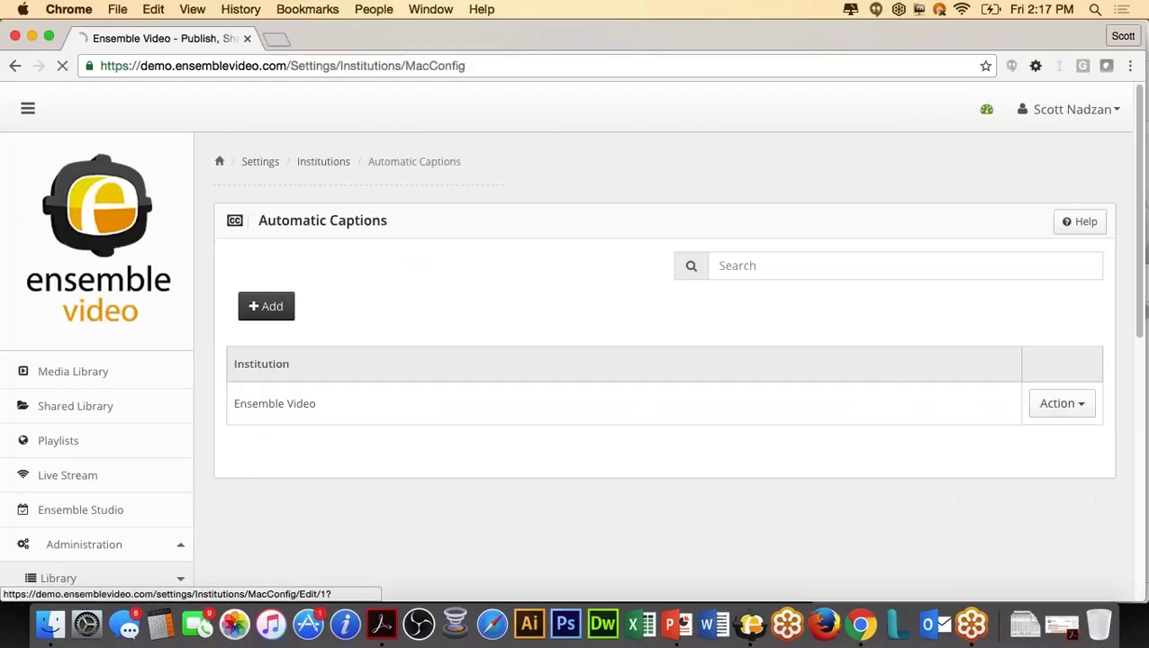
click(1000, 436)
scroll(614, 456, down, 3)
scroll(630, 455, up, 2)
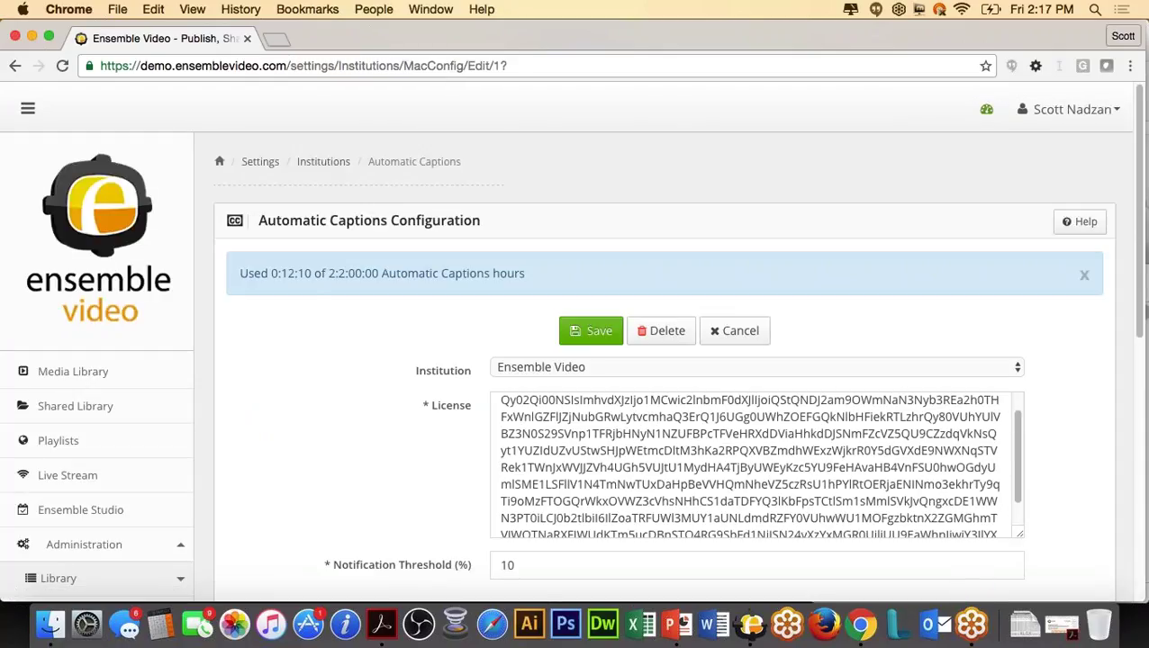
scroll(504, 378, down, 3)
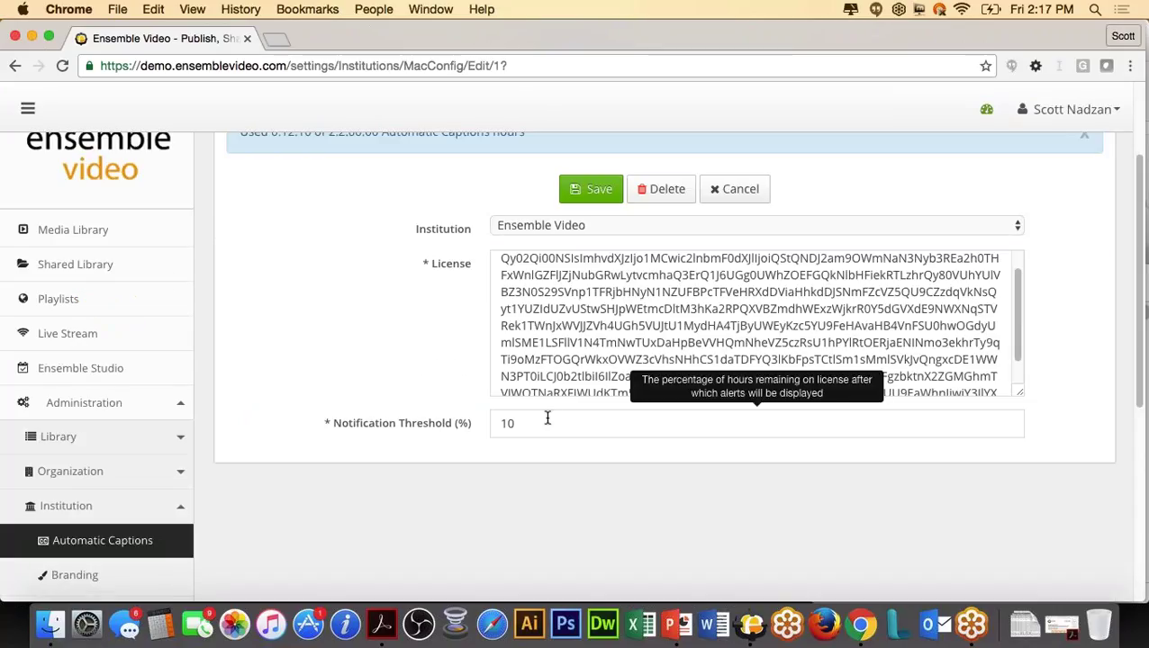
drag(547, 423, 490, 423)
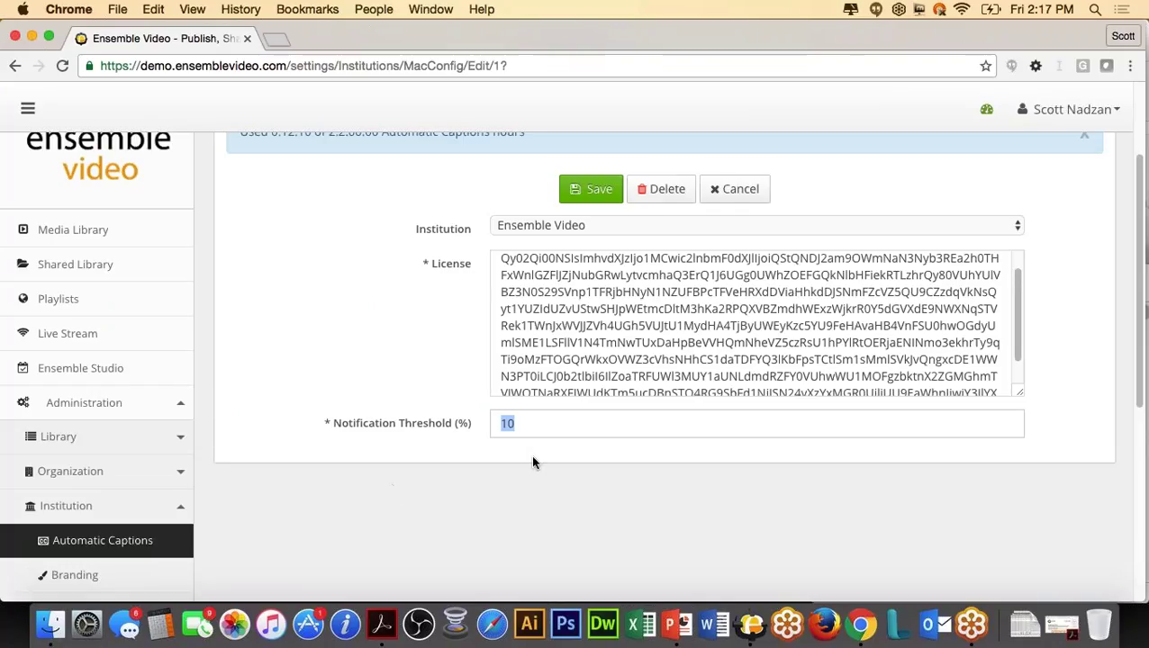
Step: Find Auto Caption Webinar in the Media Library and bring up its permalink options
click(154, 228)
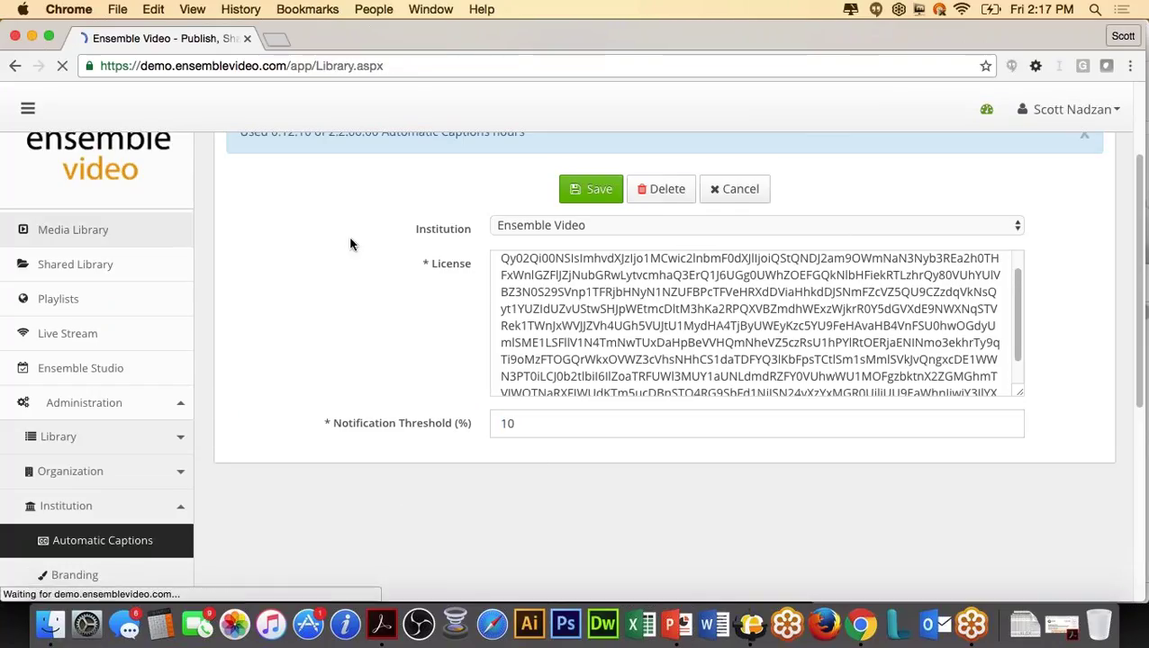
scroll(489, 347, down, 4)
scroll(491, 351, down, 2)
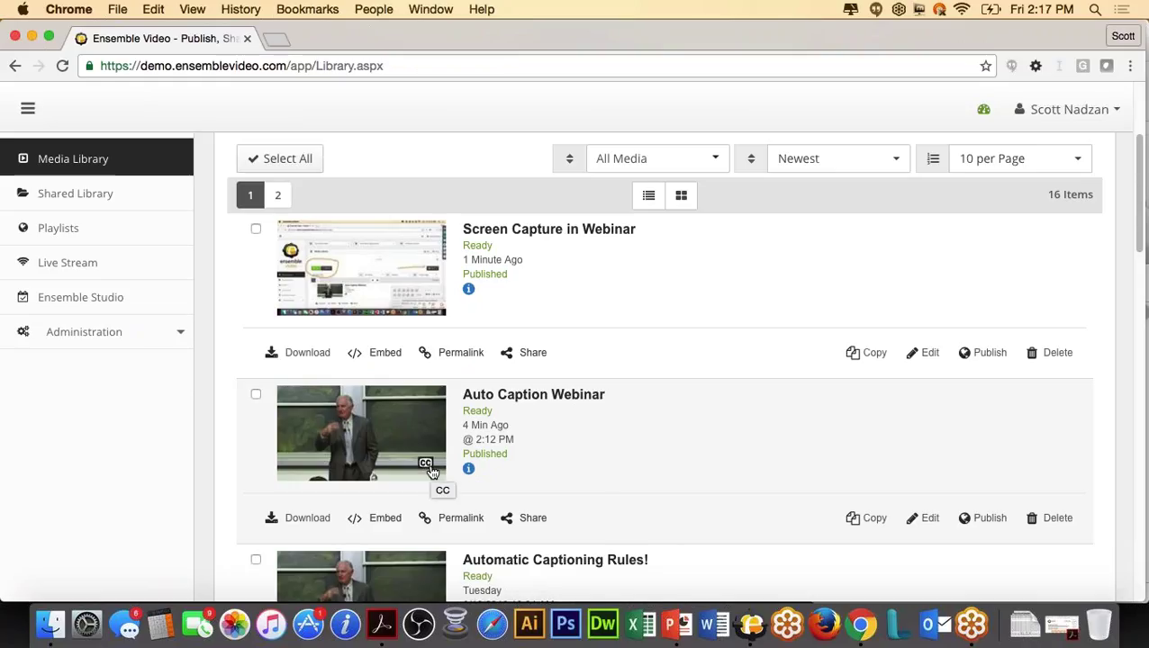
click(466, 521)
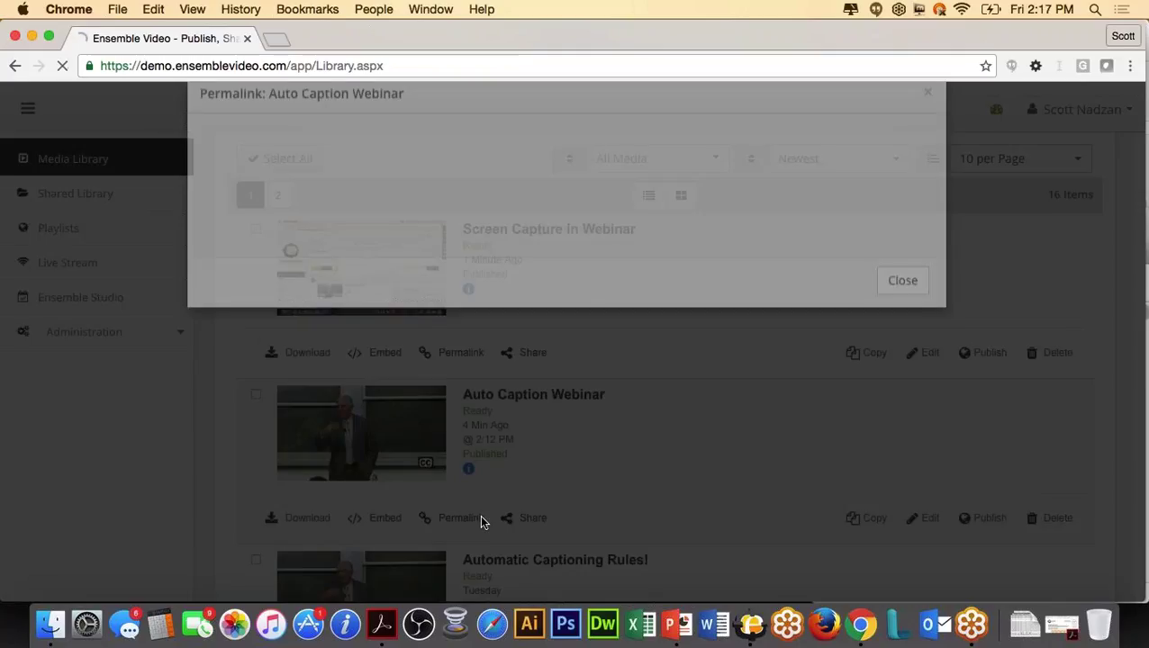
Step: Enable Caption Search and Captions 'On' By Default, then view the watch page in a new tab
click(749, 254)
click(320, 281)
click(747, 352)
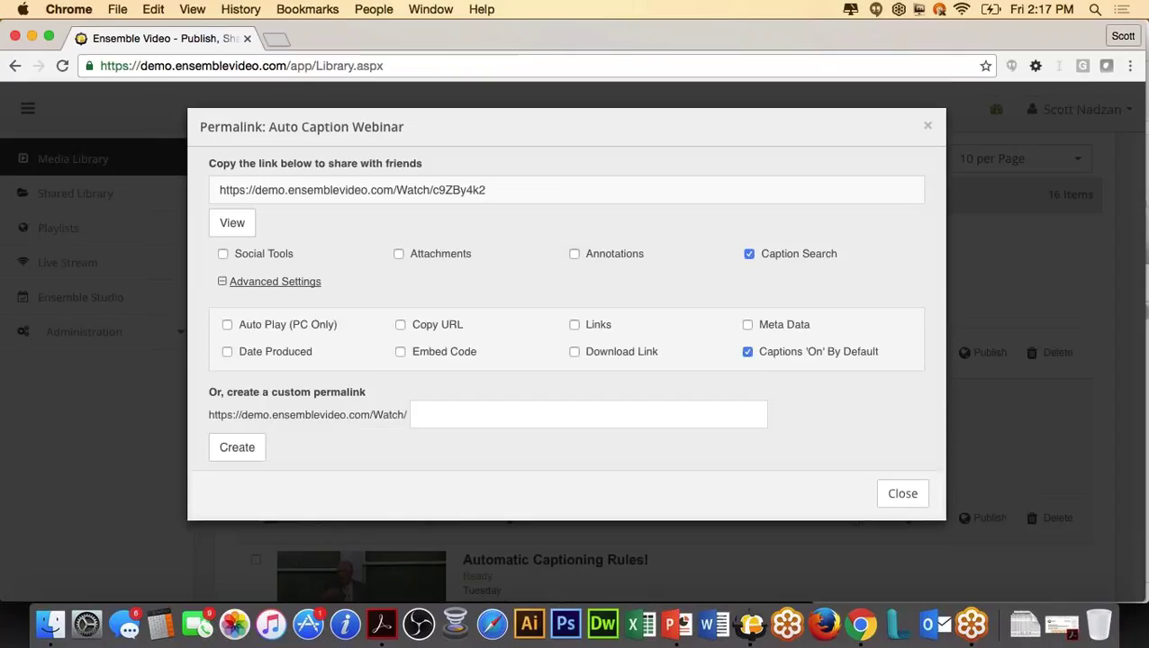
click(223, 225)
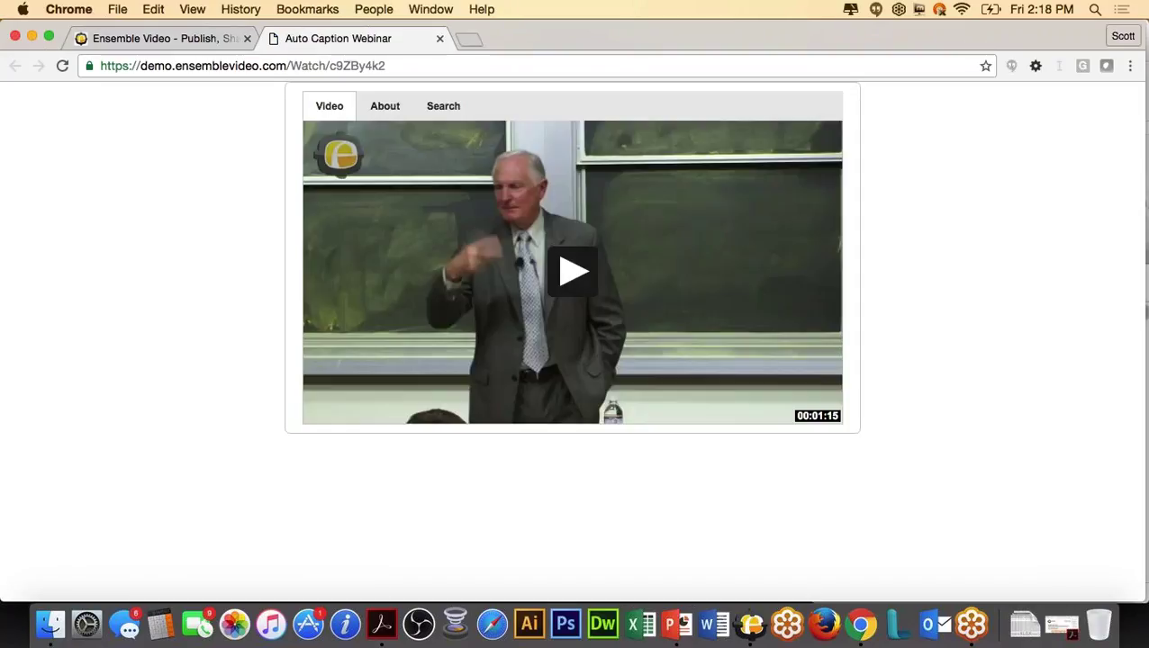
Step: Play the captioned webinar, pause to read a caption, jump to about 00:34, and pause at 00:37
click(572, 273)
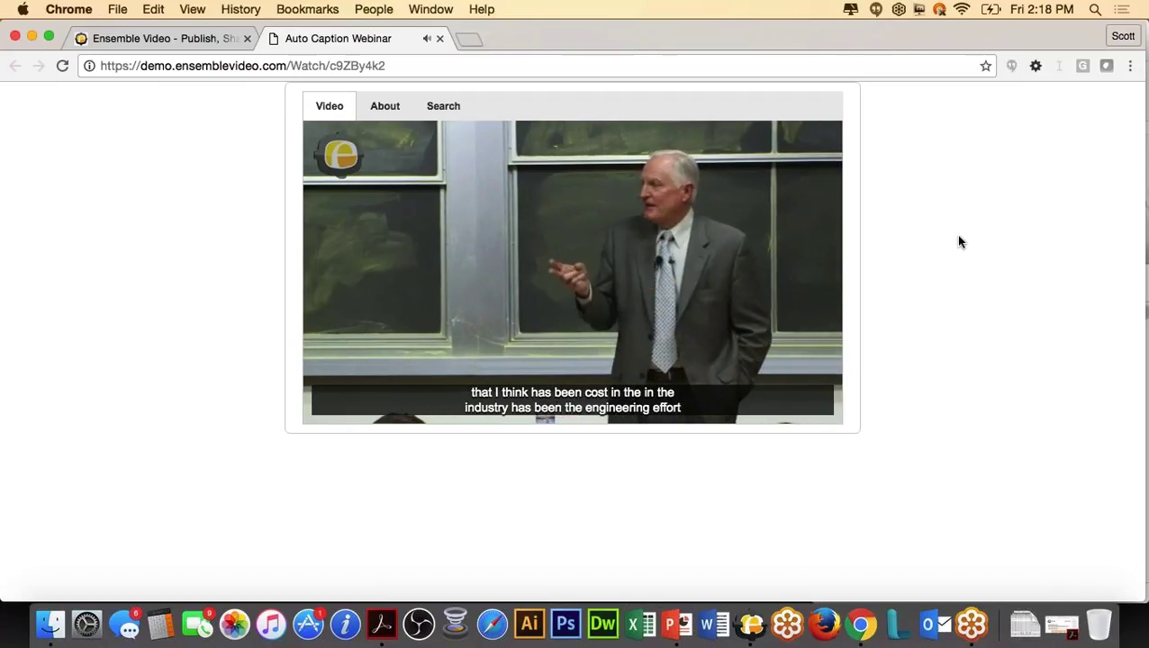
key(space)
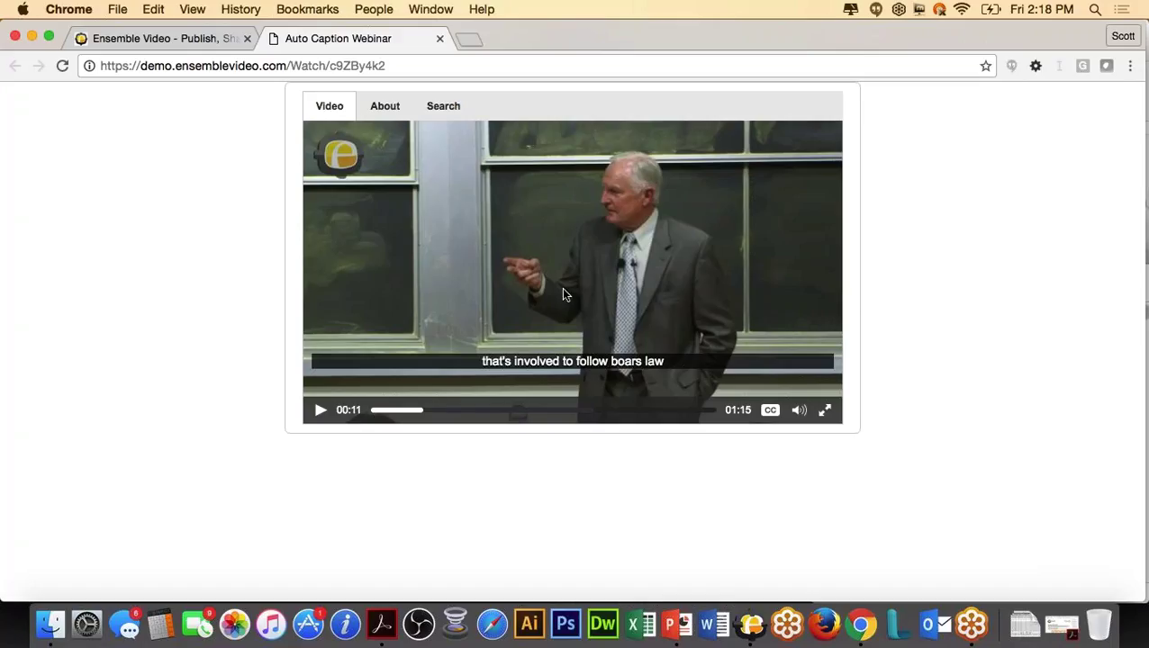
click(374, 268)
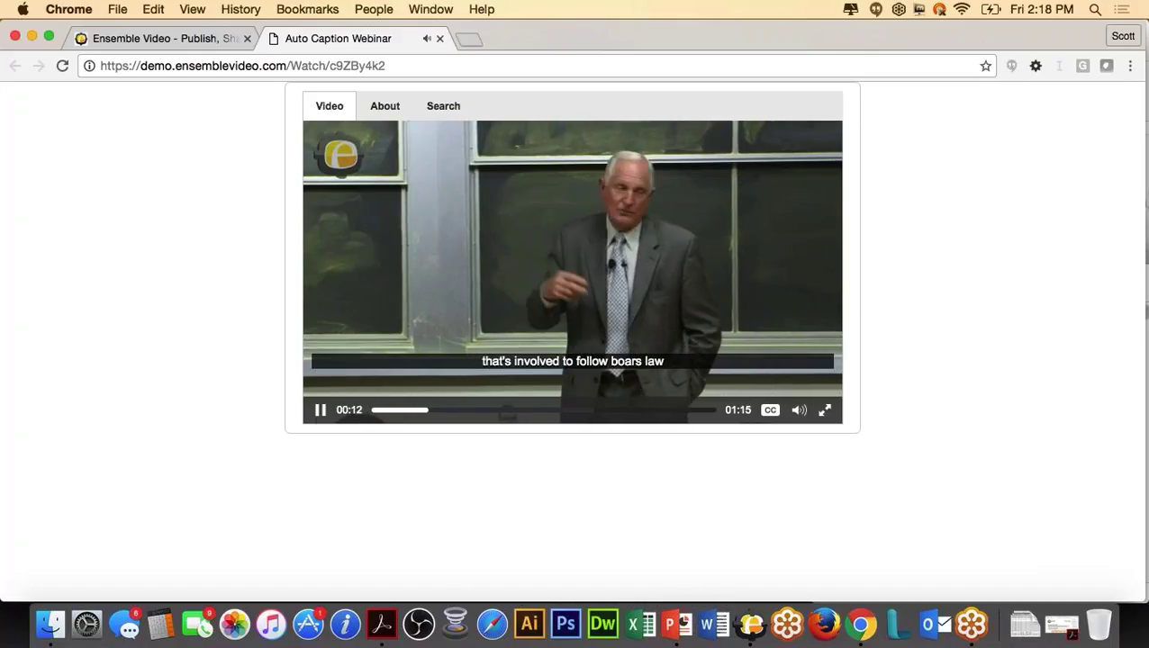
click(528, 411)
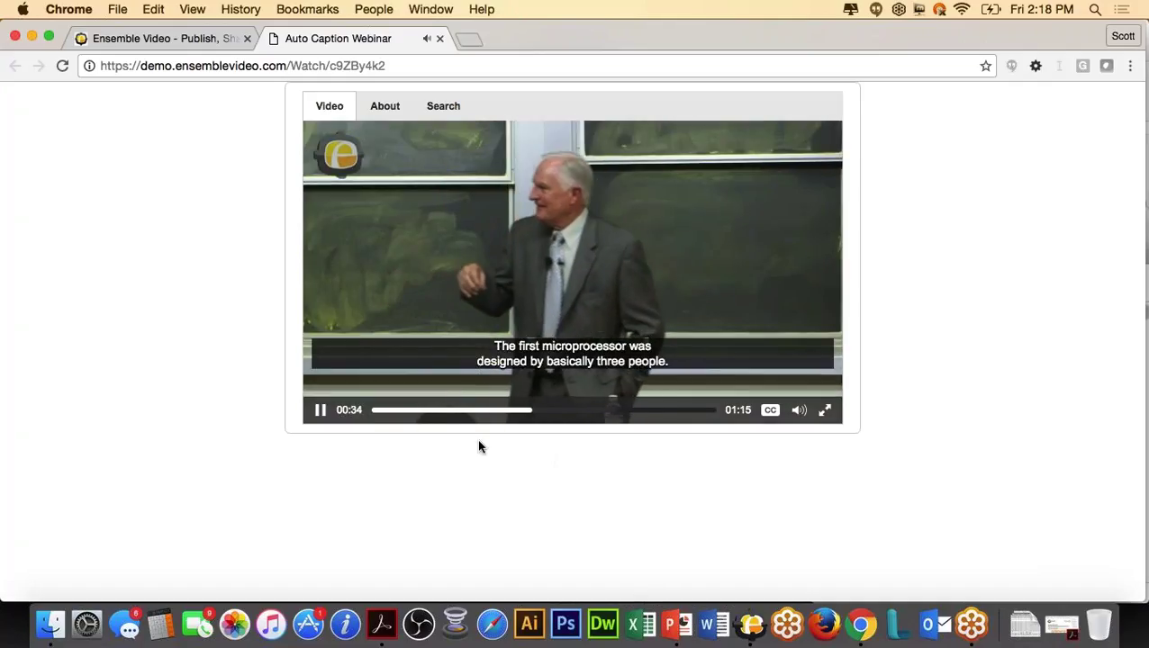
click(533, 222)
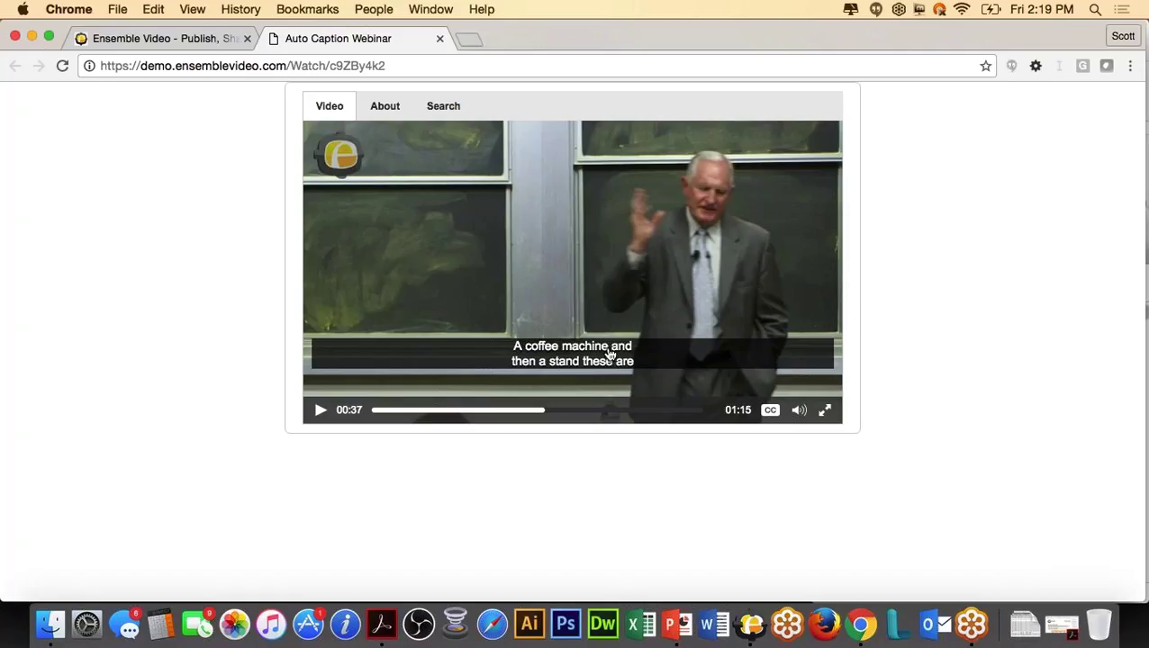
Step: Search the video's captions for 'engineer'
click(449, 109)
scroll(441, 294, down, 3)
scroll(440, 291, up, 1)
scroll(441, 291, up, 2)
click(387, 144)
text(engineer)
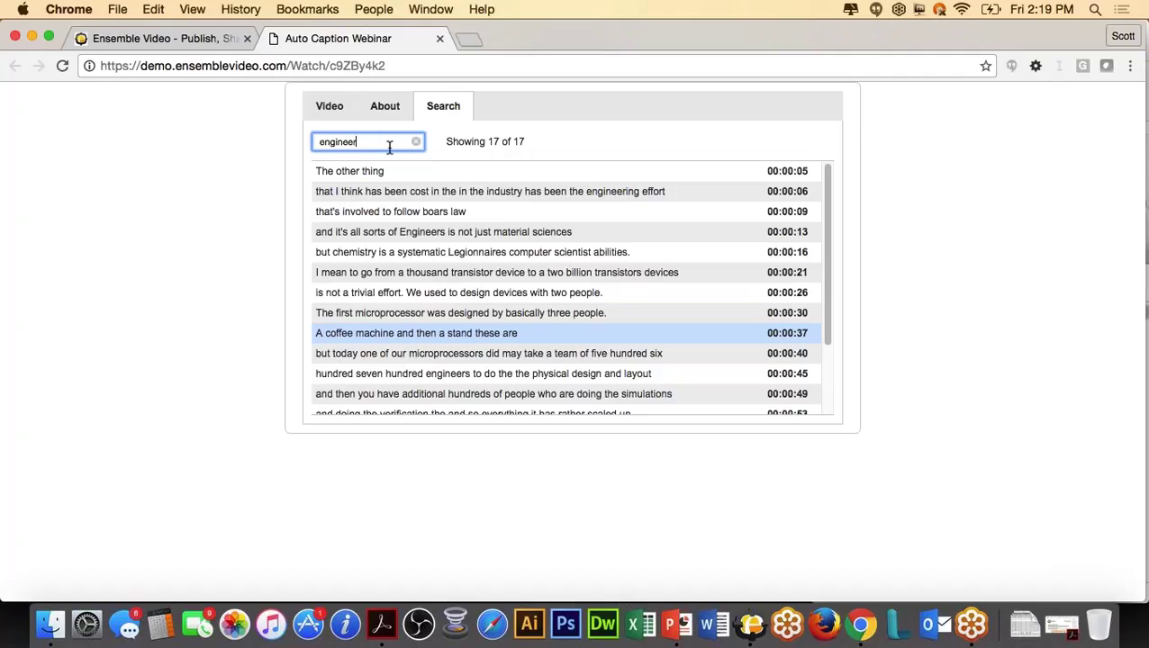
key(Return)
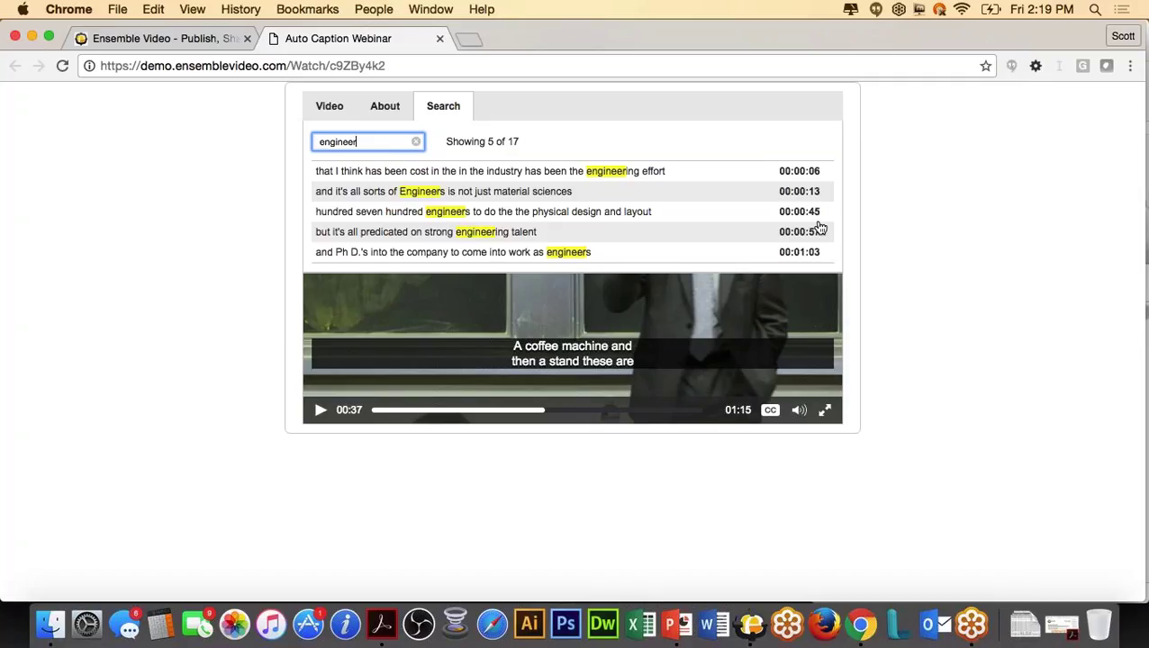
Step: Play from the 00:45 engineers match, pause at 00:51, and return to the library tab
click(500, 215)
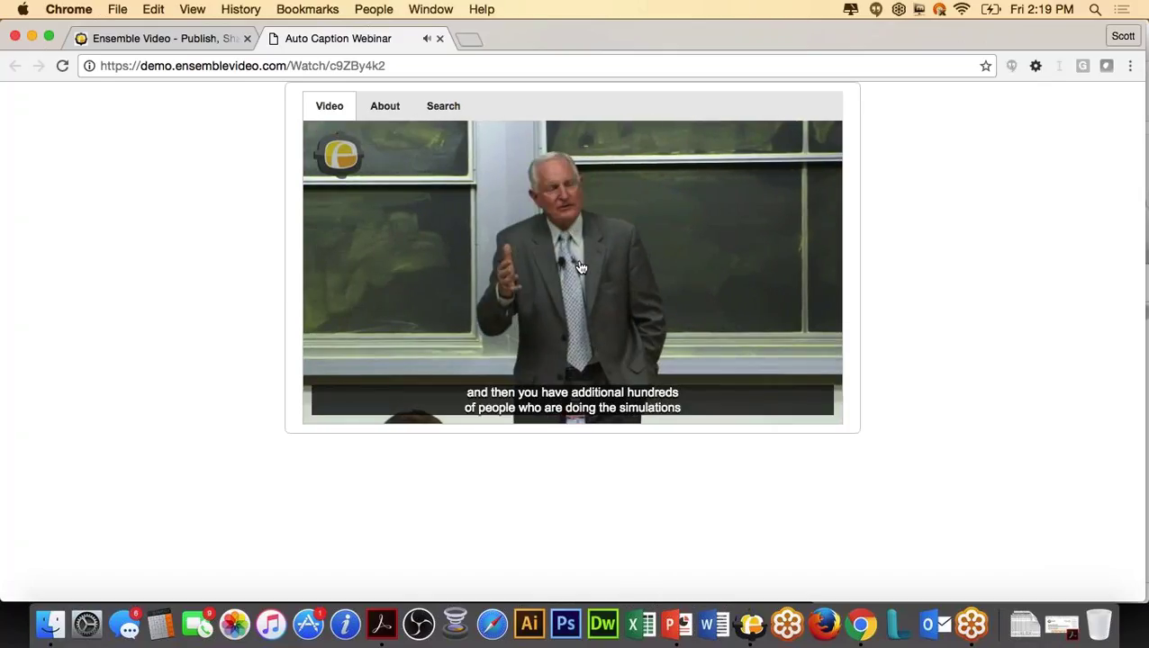
click(581, 267)
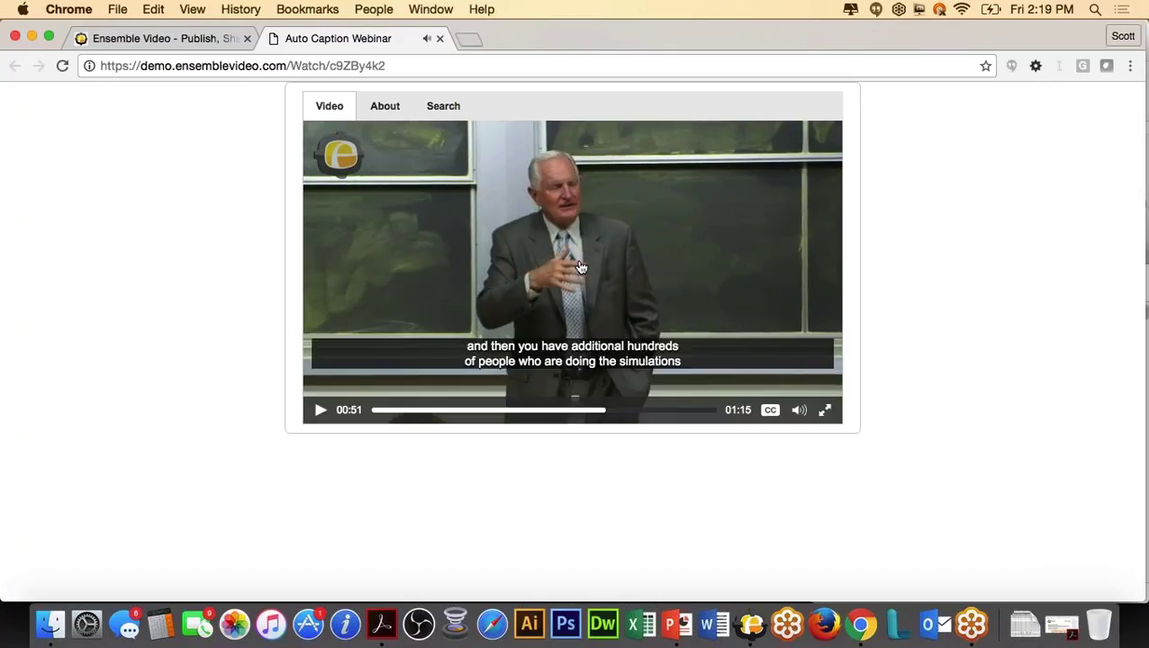
click(185, 40)
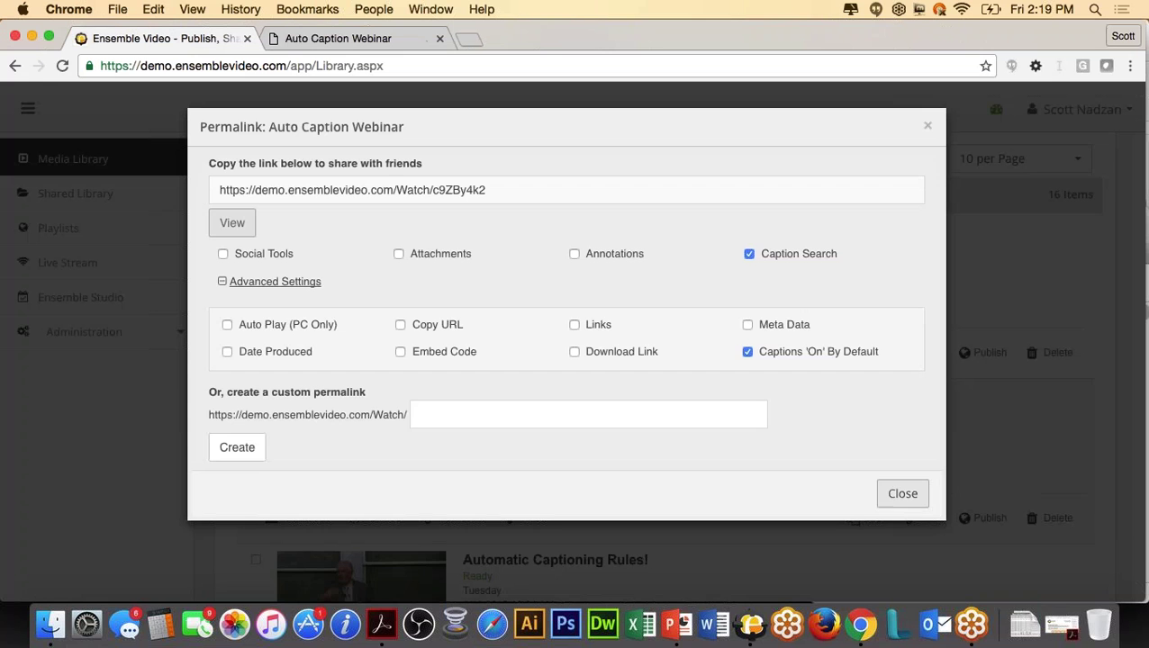
Step: Close the permalink dialog and launch Amara on Auto Caption Webinar's captions
click(896, 502)
scroll(432, 433, down, 2)
click(929, 442)
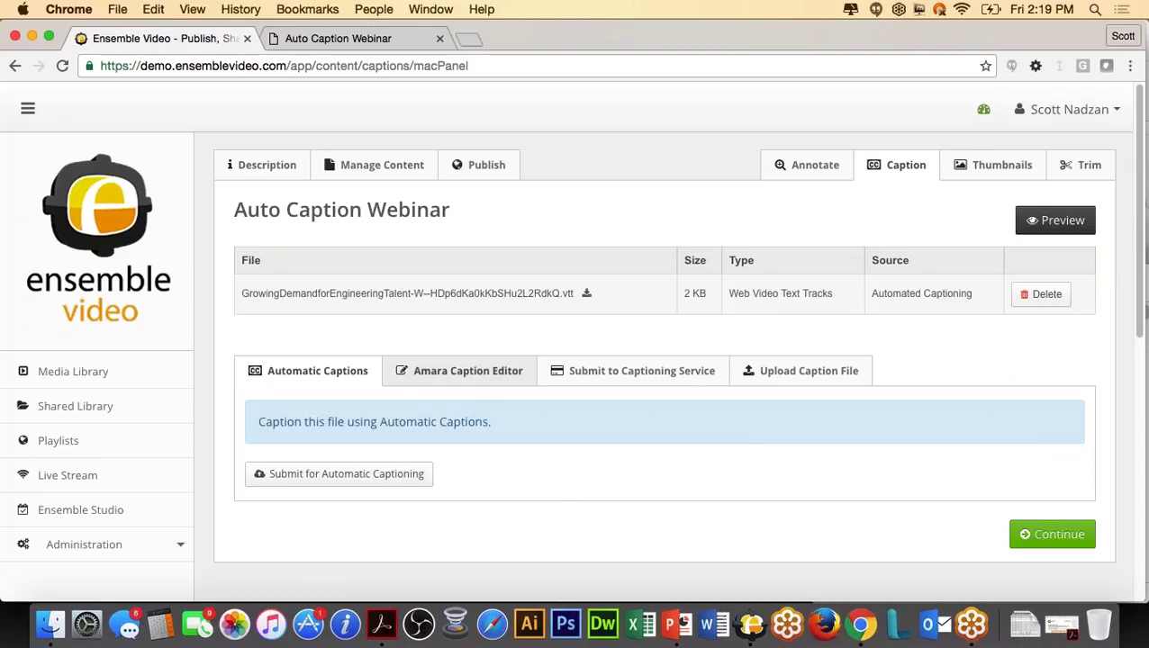
click(483, 386)
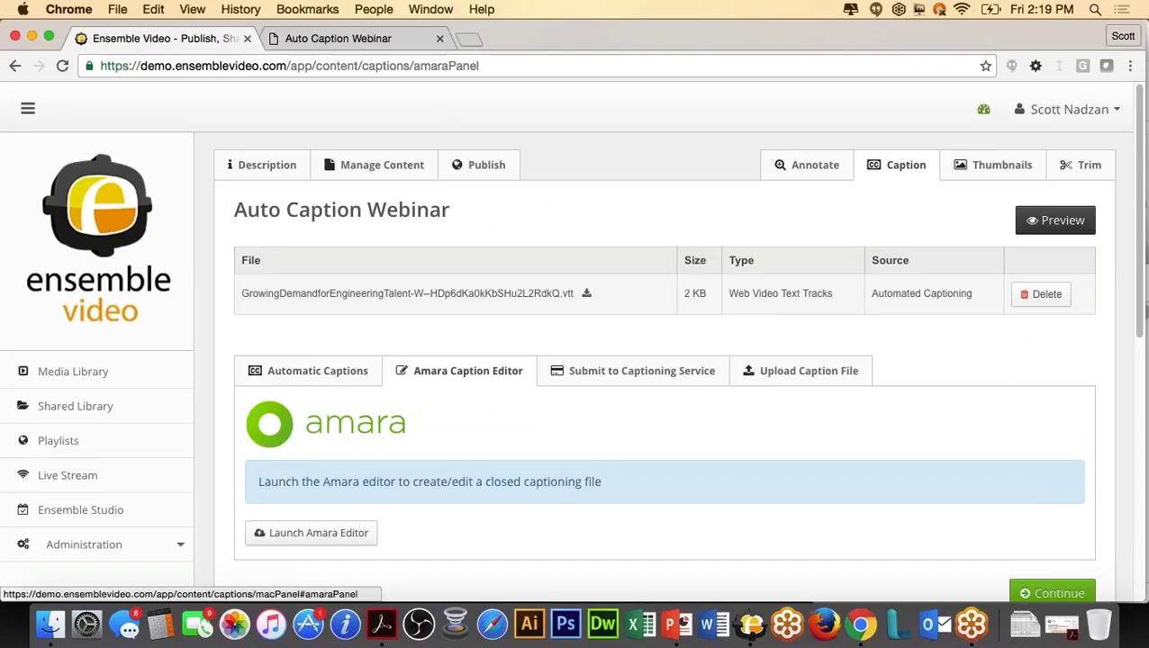
scroll(412, 493, down, 2)
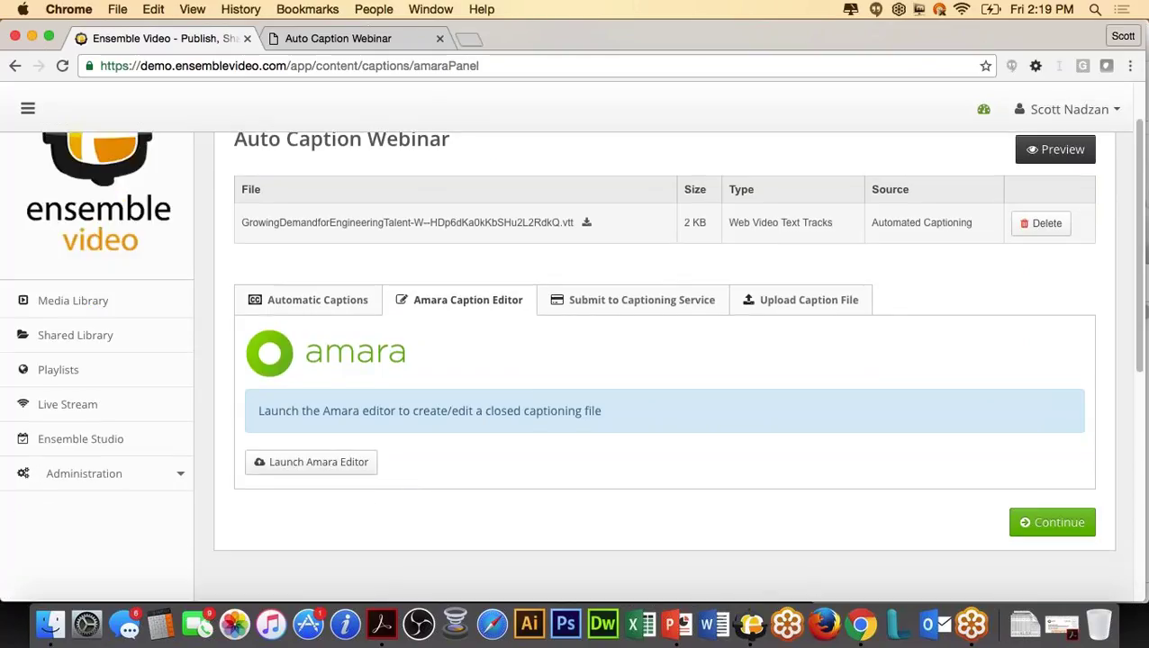
click(310, 462)
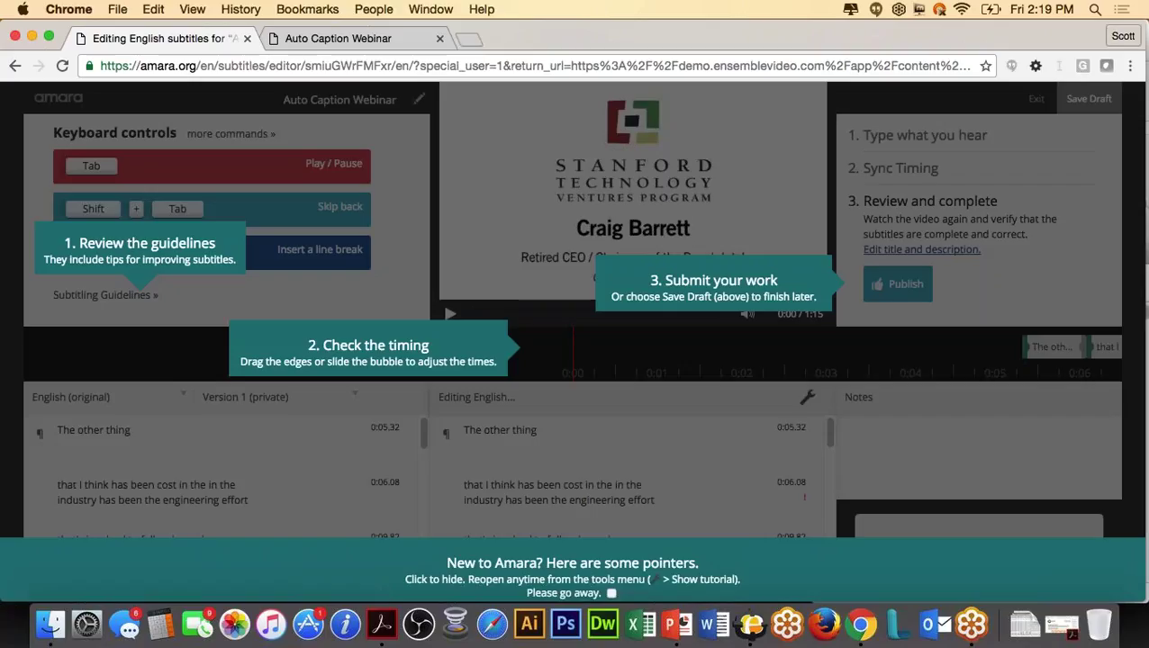
Step: Correct the 0:09.82 subtitle from 'boars law' to 'that's involved to follow Moore's Law'
click(631, 446)
scroll(550, 495, down, 2)
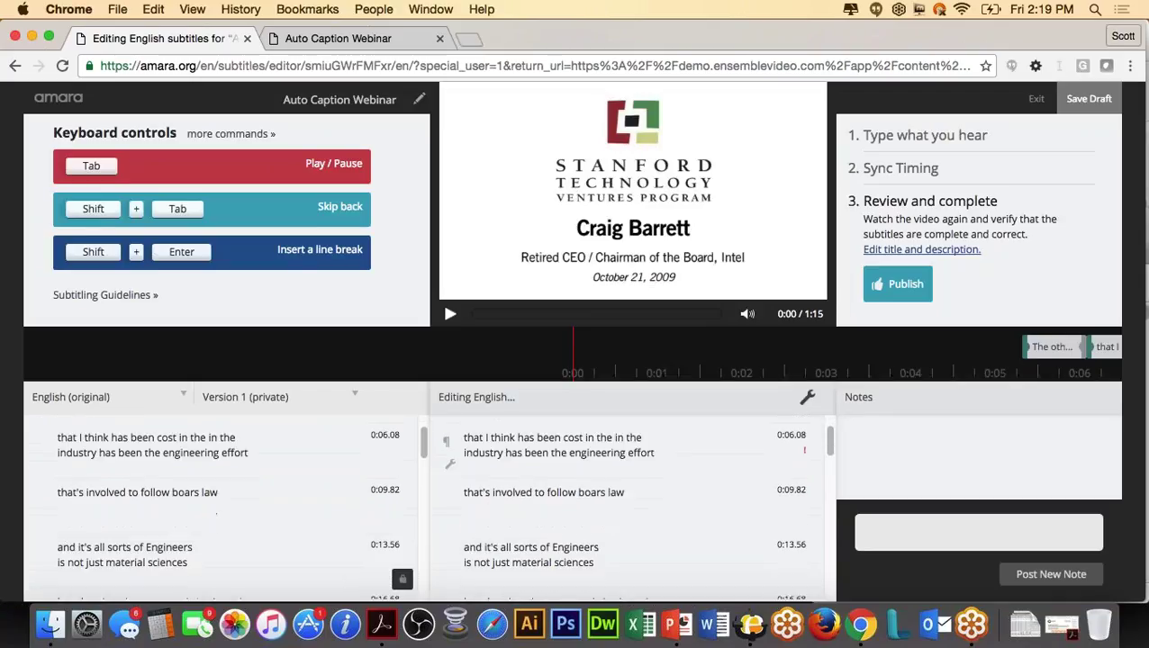
click(531, 492)
click(579, 492)
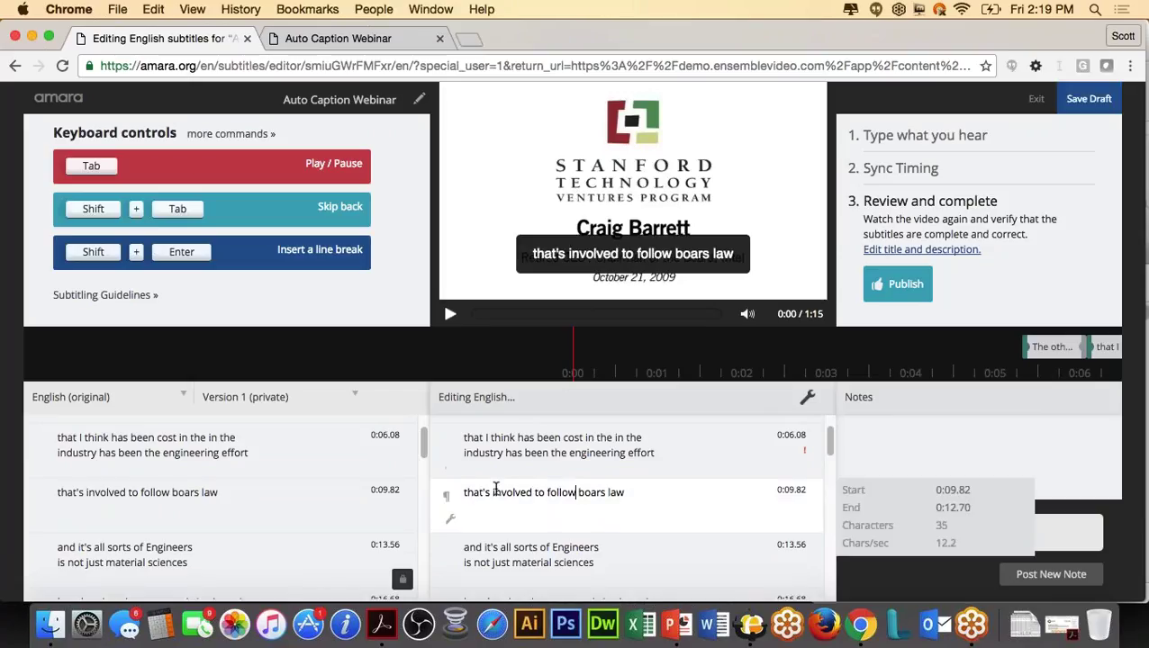
double_click(587, 490)
text(Moore's )
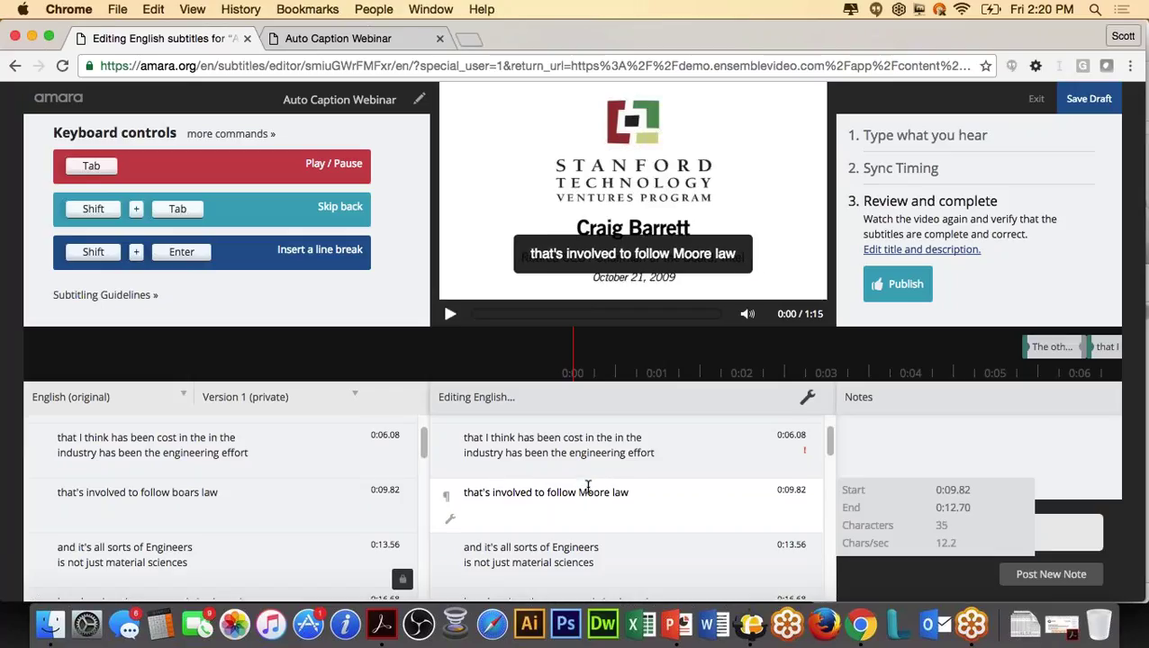
text(Law)
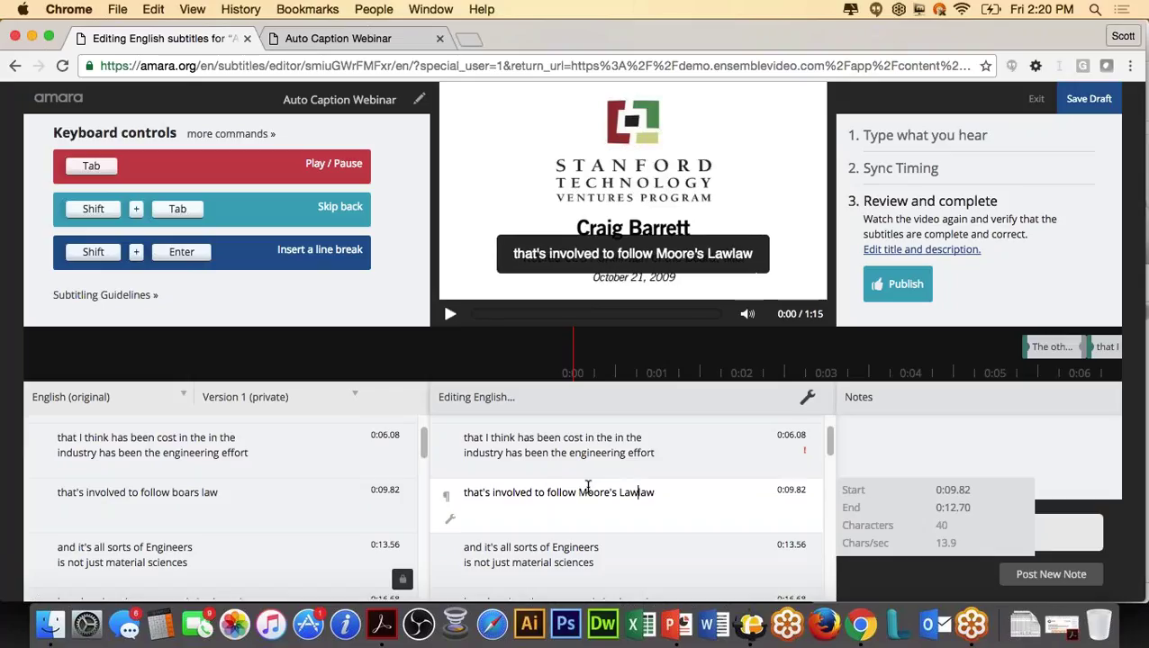
key(Delete)
key(Delete)
key(Delete)
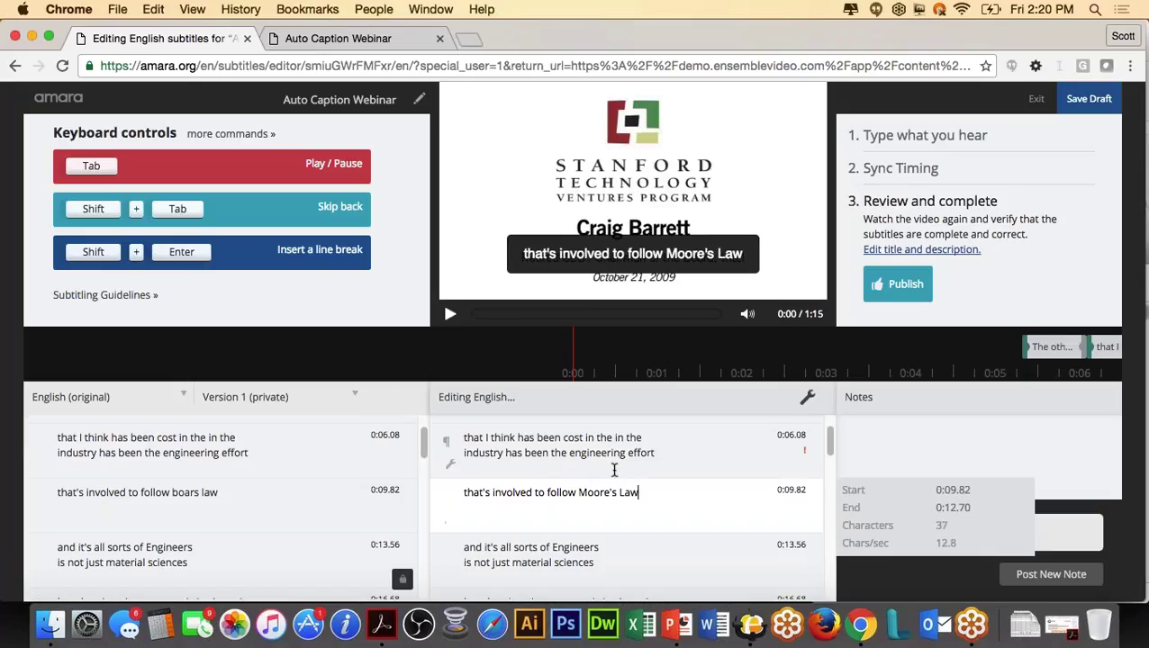
click(810, 448)
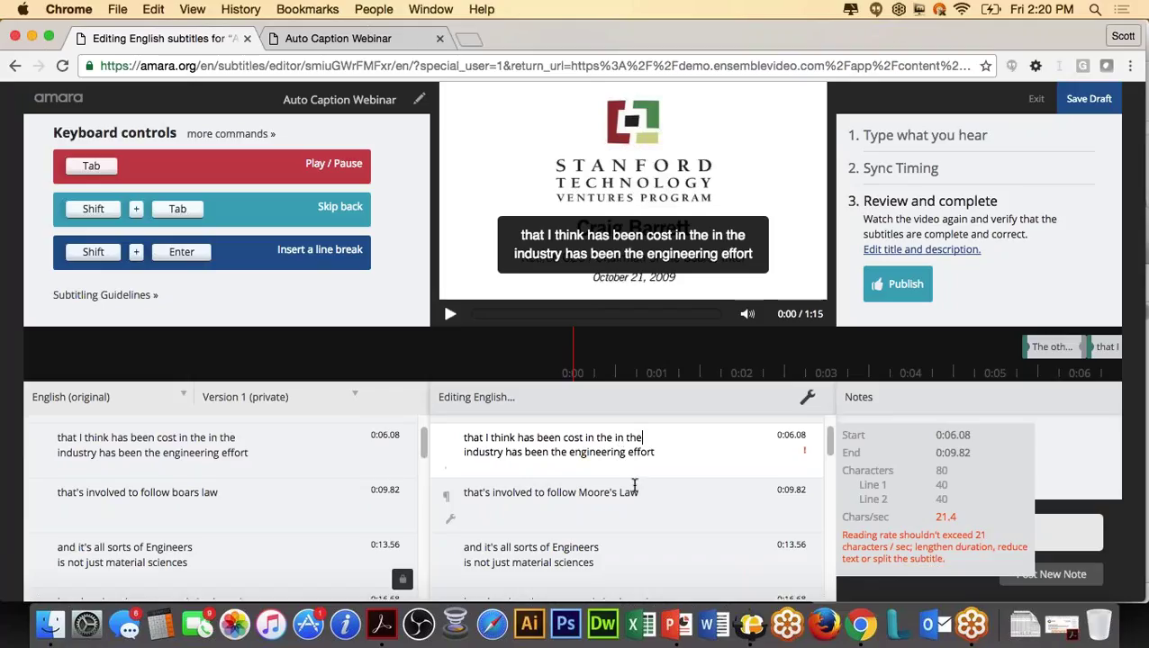
Step: Retime the second subtitle to start earlier at 0:05.73
drag(653, 377, 531, 385)
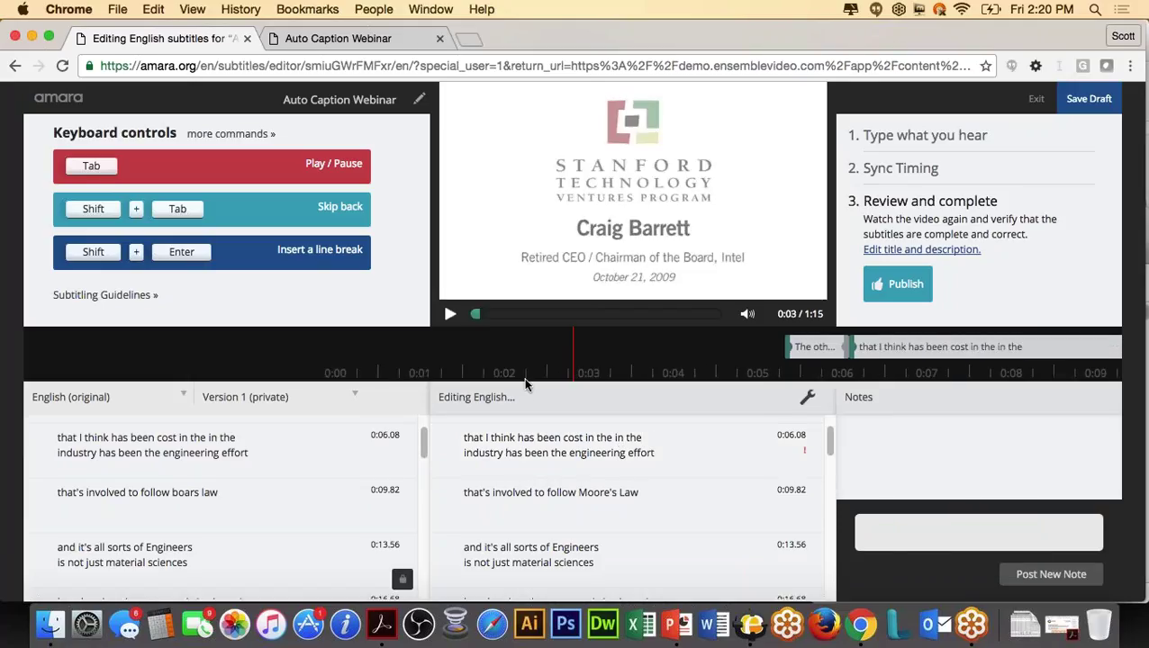
drag(685, 373, 583, 383)
drag(685, 373, 625, 378)
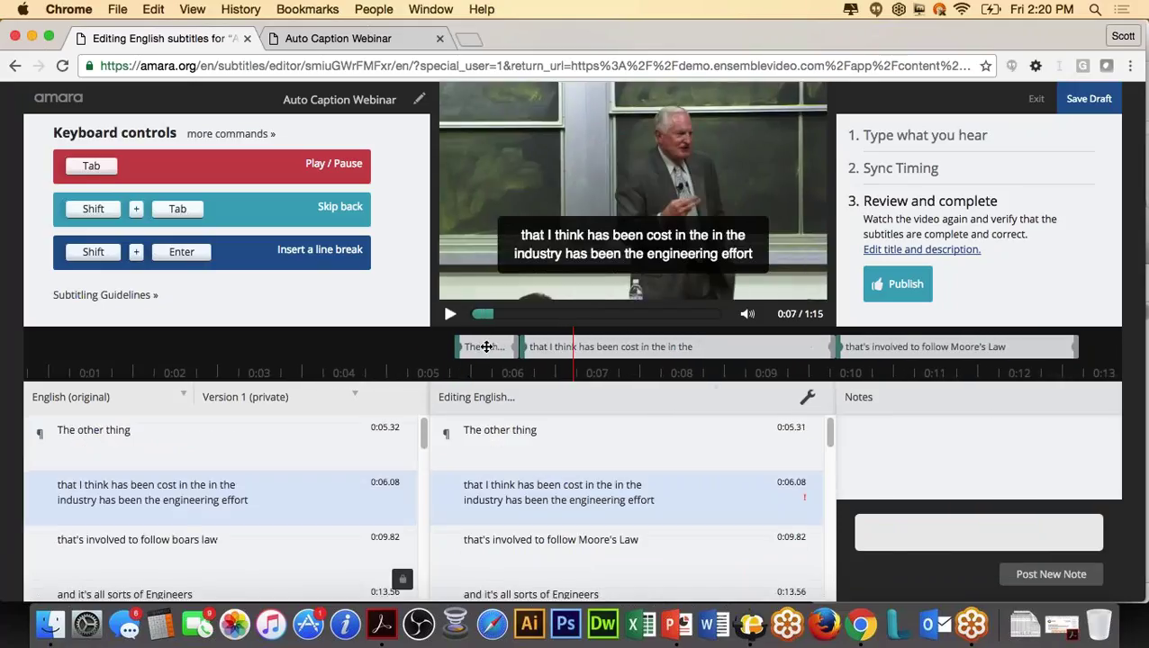
drag(521, 347, 492, 347)
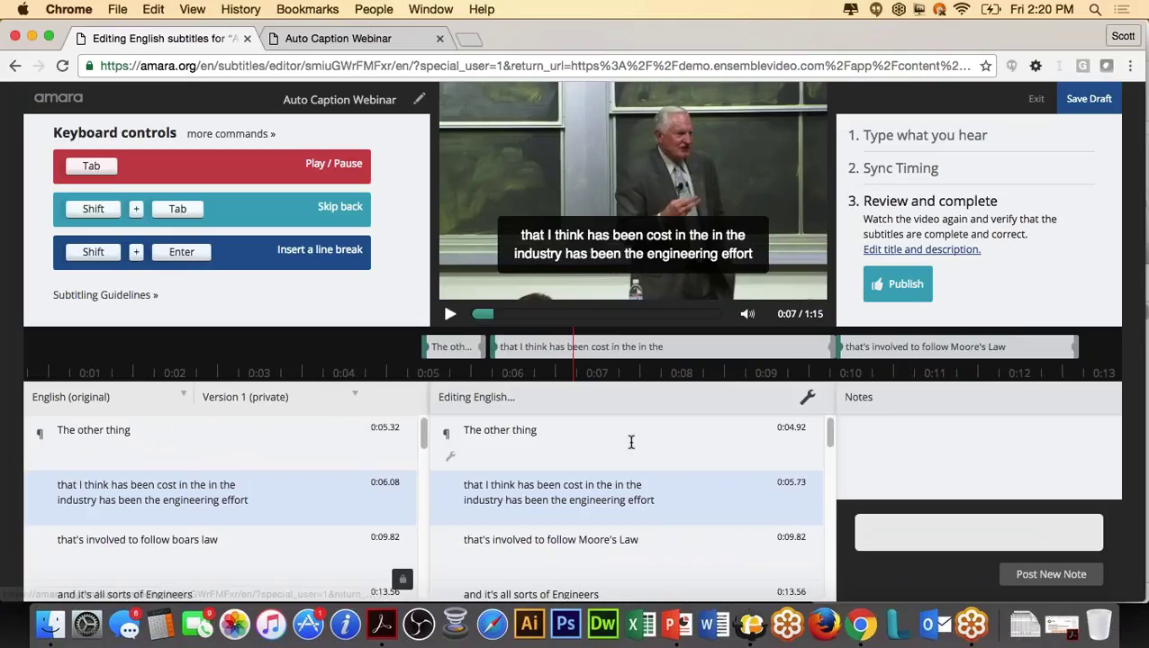
scroll(646, 546, down, 3)
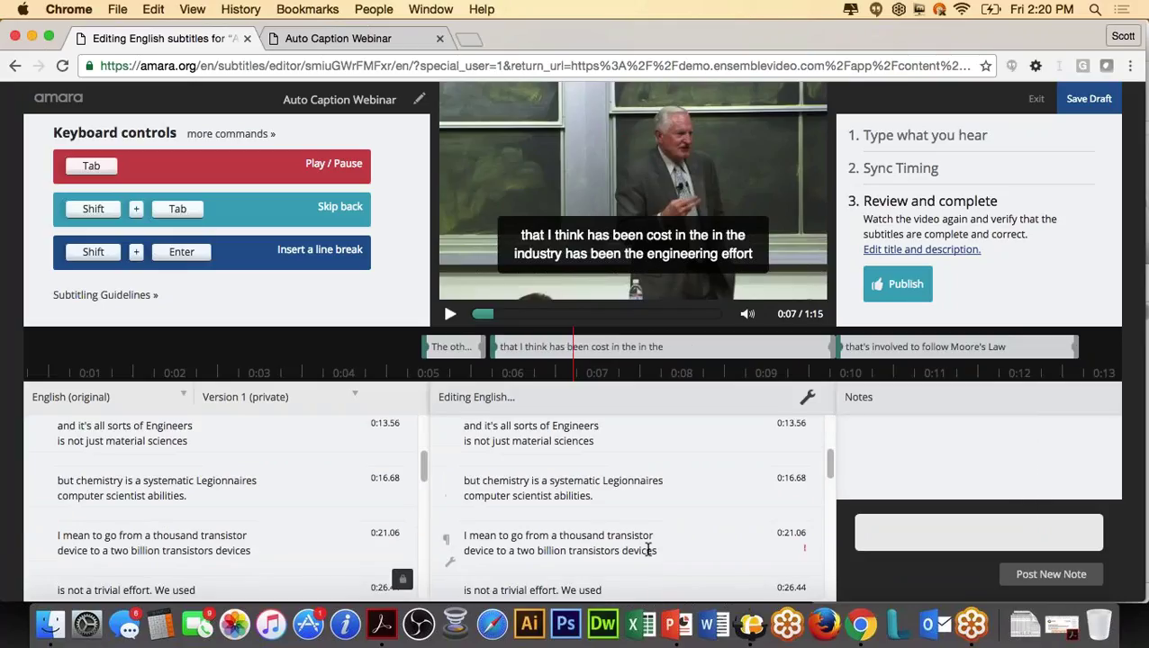
scroll(646, 545, down, 4)
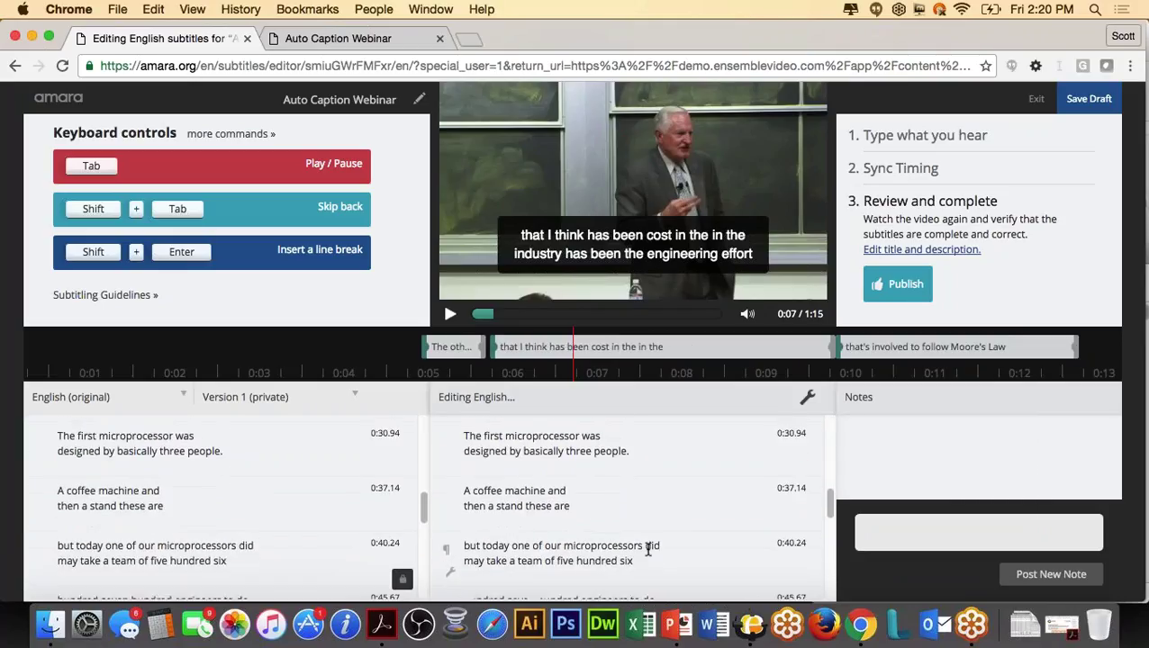
mouse_move(472, 492)
mouse_down()
mouse_move(545, 491)
mouse_move(464, 492)
mouse_up()
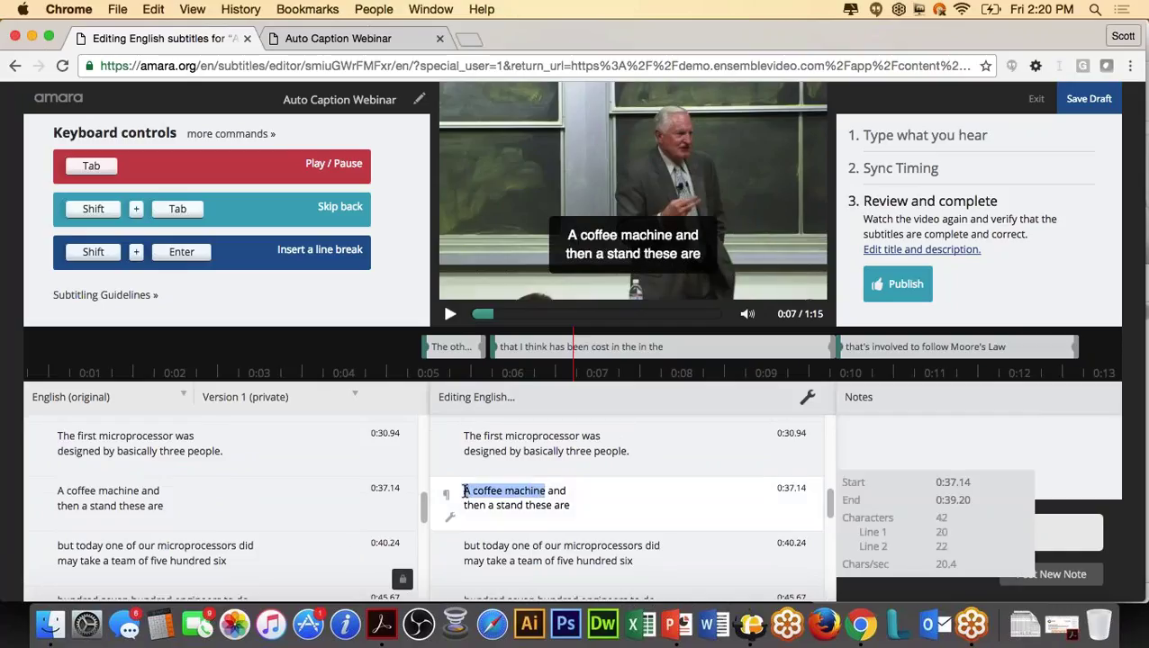
text(Holf Fazee)
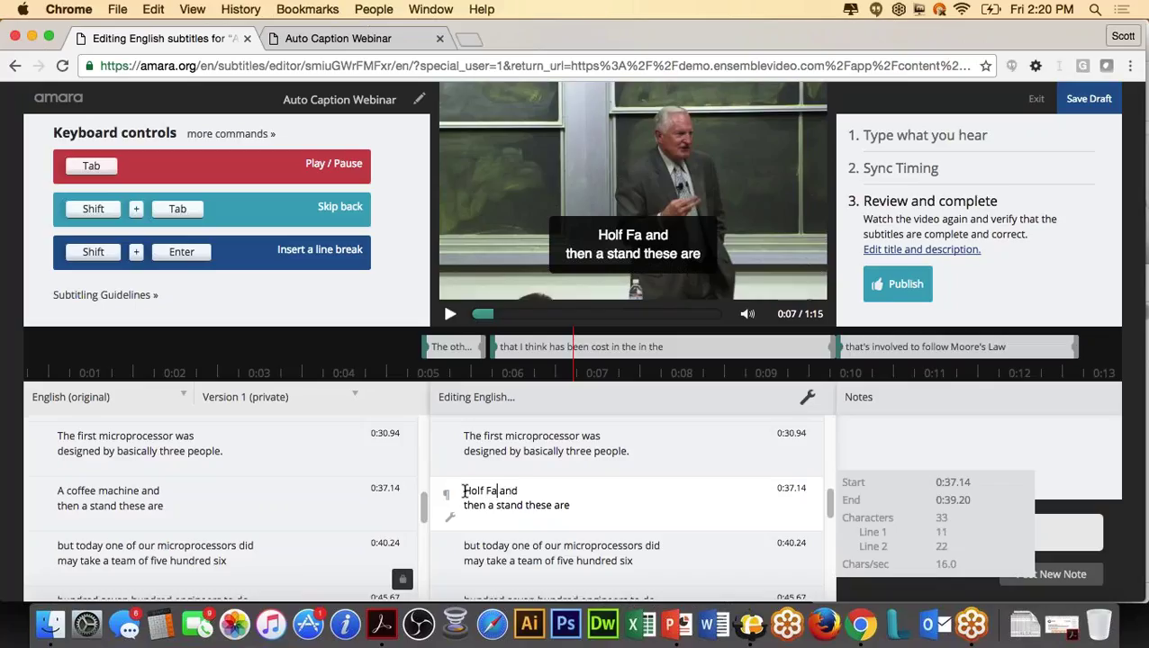
text(n)
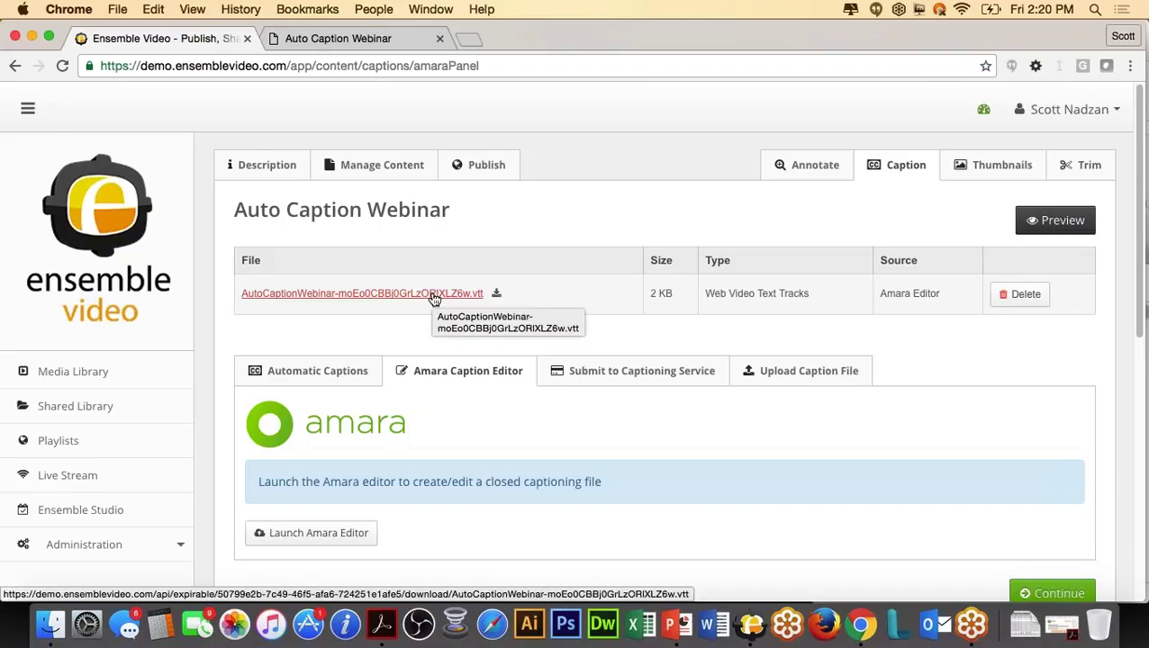
Step: Reload the watch page, search captions for 'Moore', and jump to the Moore's Law caption
click(337, 38)
click(359, 65)
key(Return)
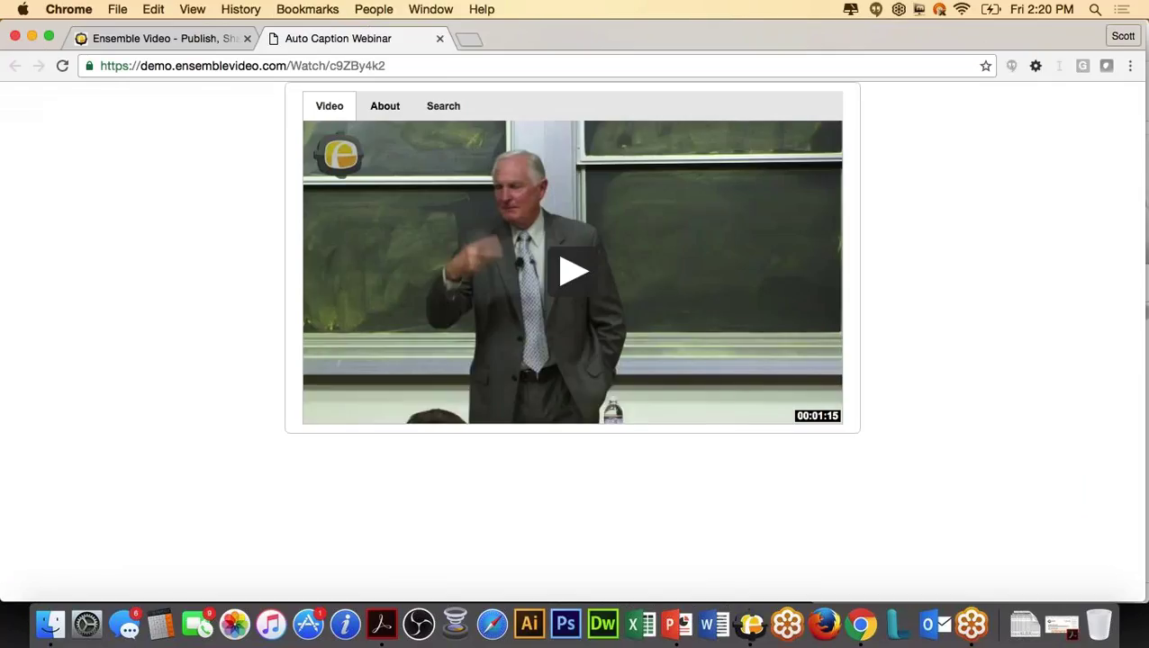
click(422, 108)
click(364, 141)
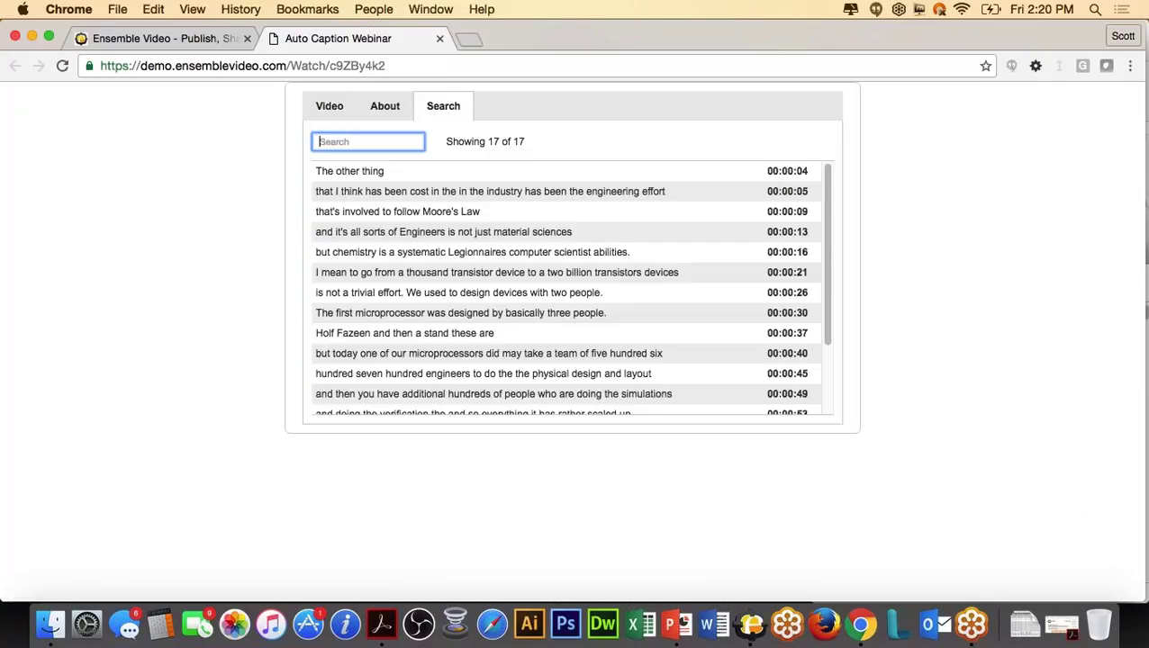
text(Moore)
key(Return)
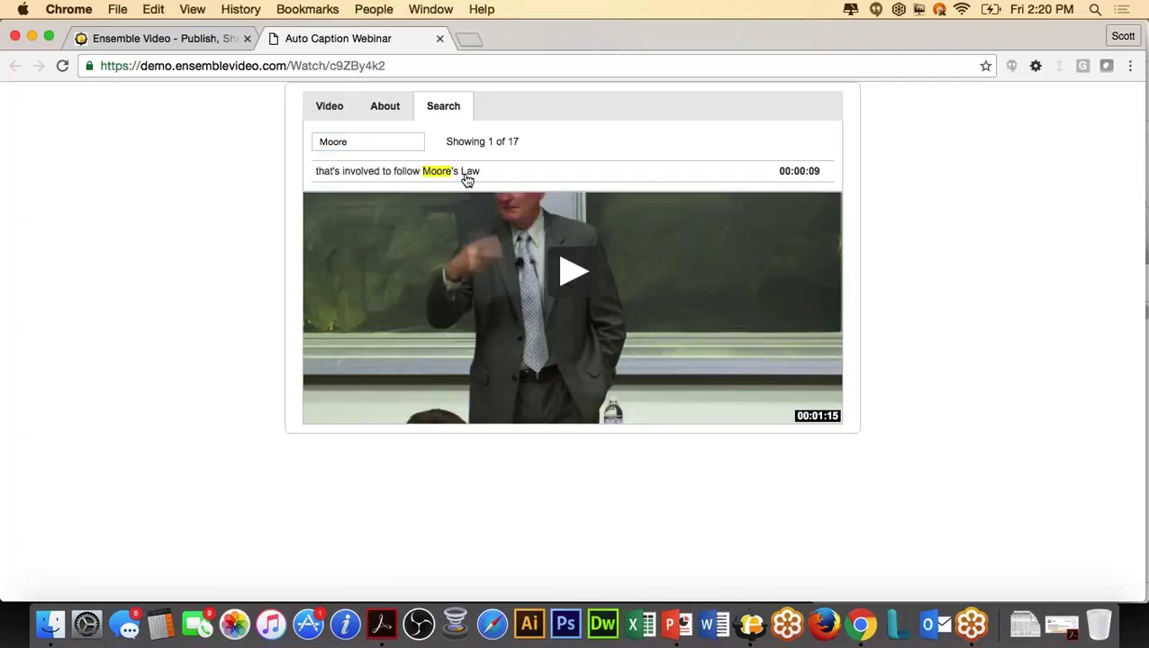
click(464, 176)
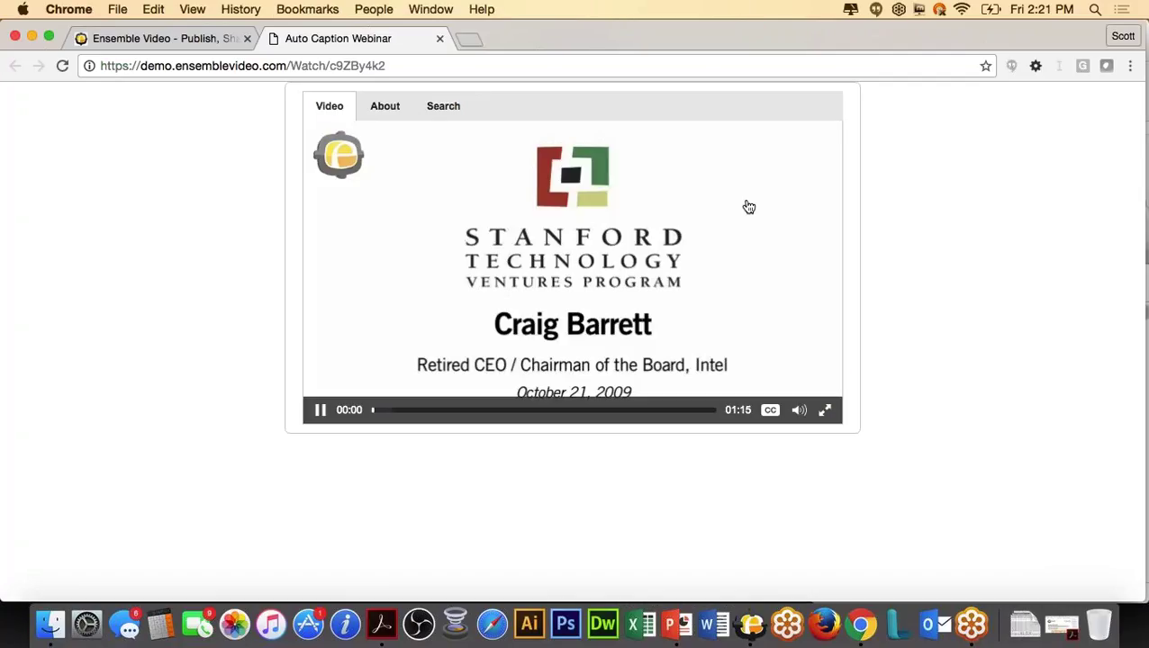
click(444, 111)
click(437, 173)
click(435, 172)
Step: Search captions for 'Fazeen' and jump to the 00:37 'Holf Fazeen' caption
click(432, 112)
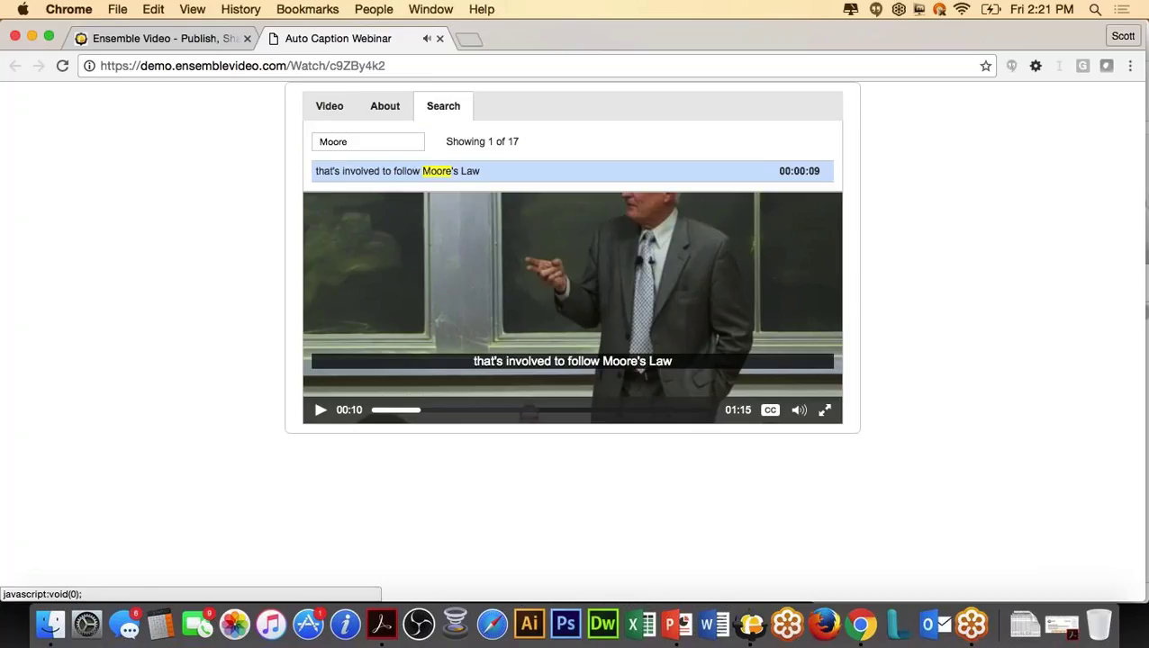
click(379, 142)
double_click(386, 140)
text(Fazeen)
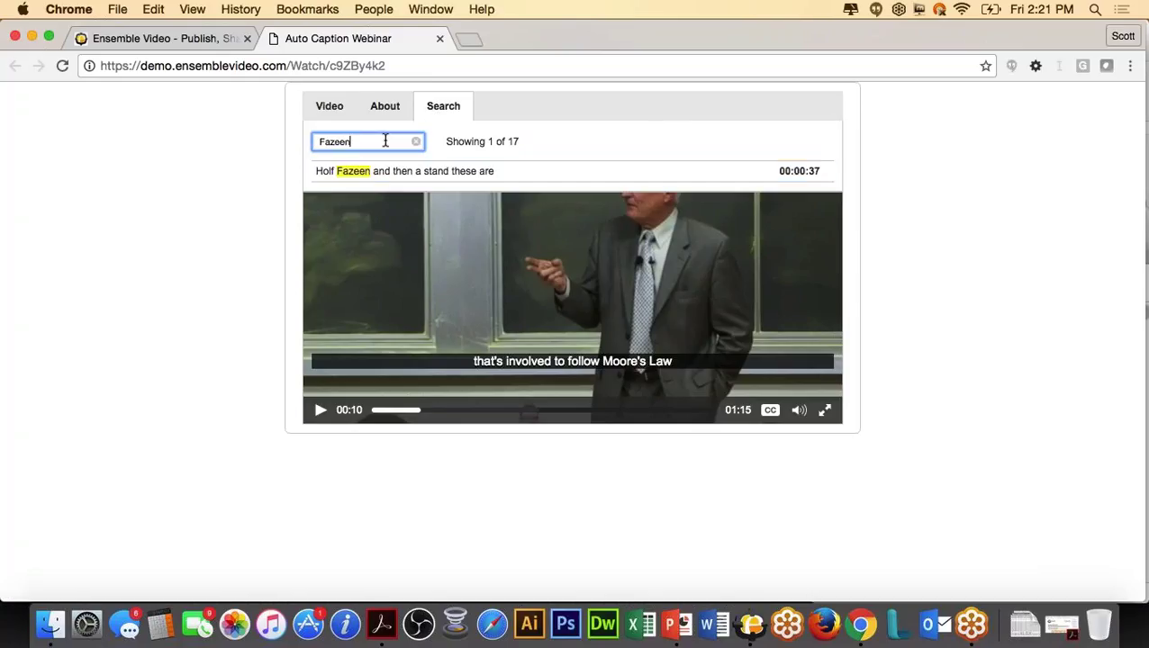
click(779, 172)
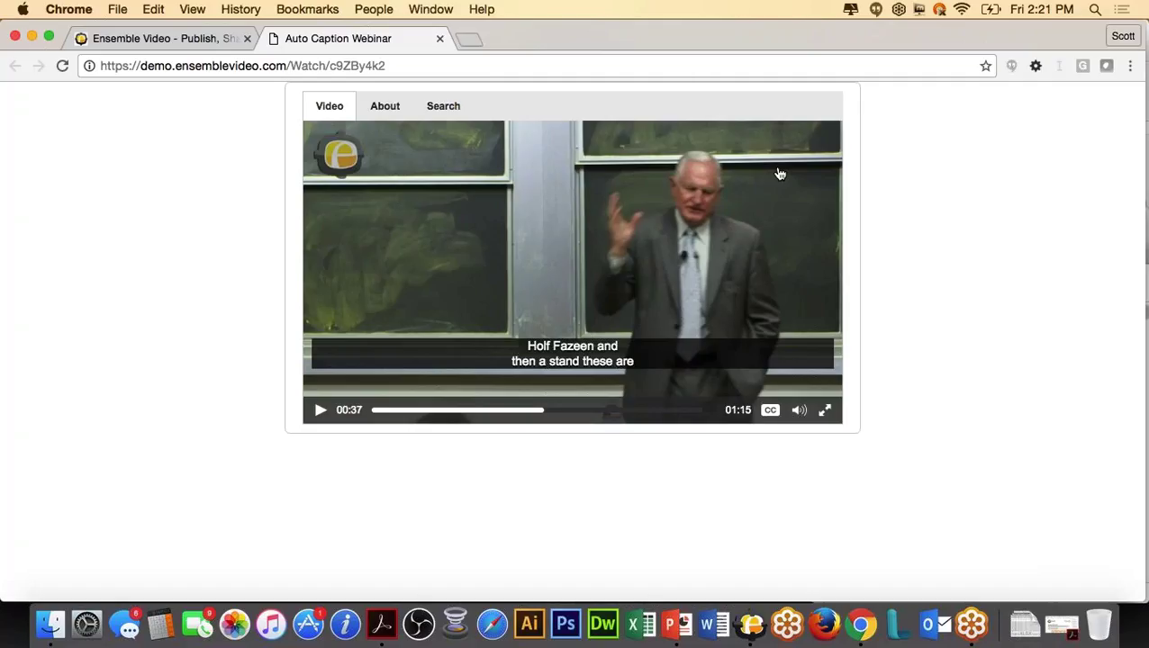
Step: Submit Screen Capture in Webinar for automatic captioning from its Caption tab
click(146, 43)
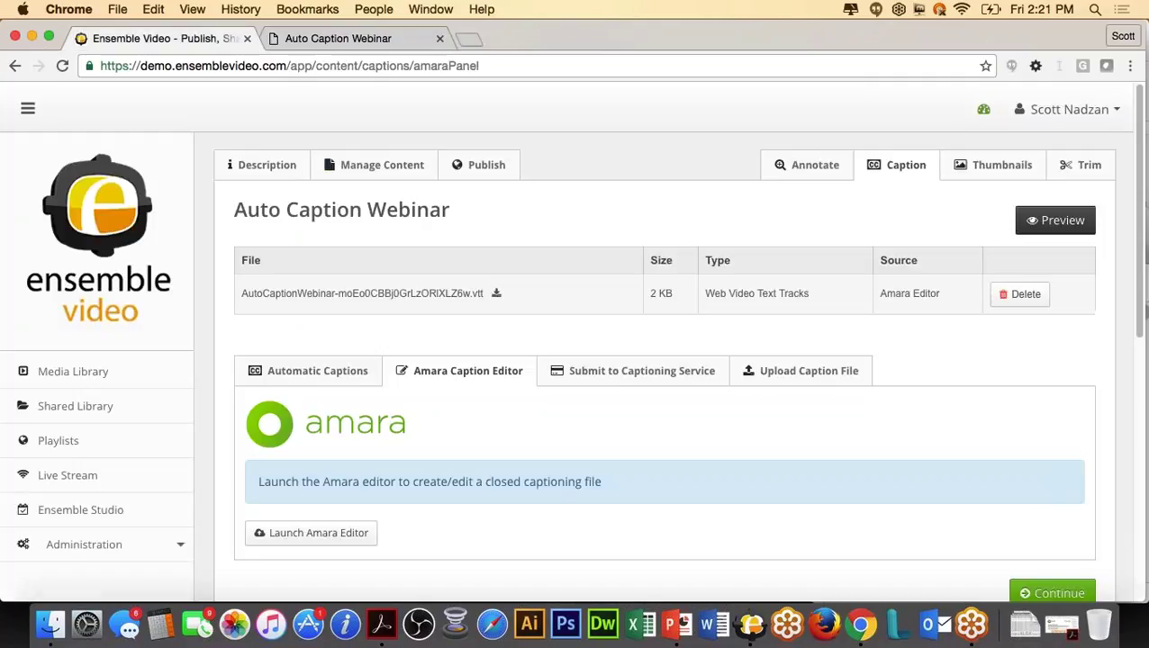
click(97, 369)
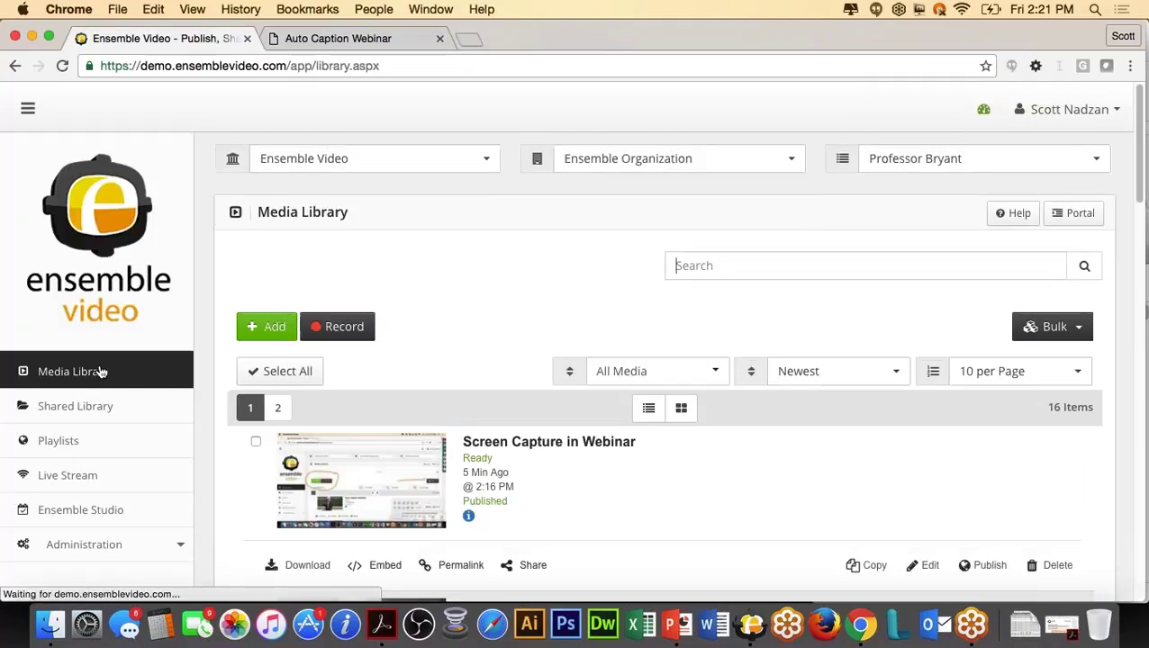
scroll(557, 393, down, 1)
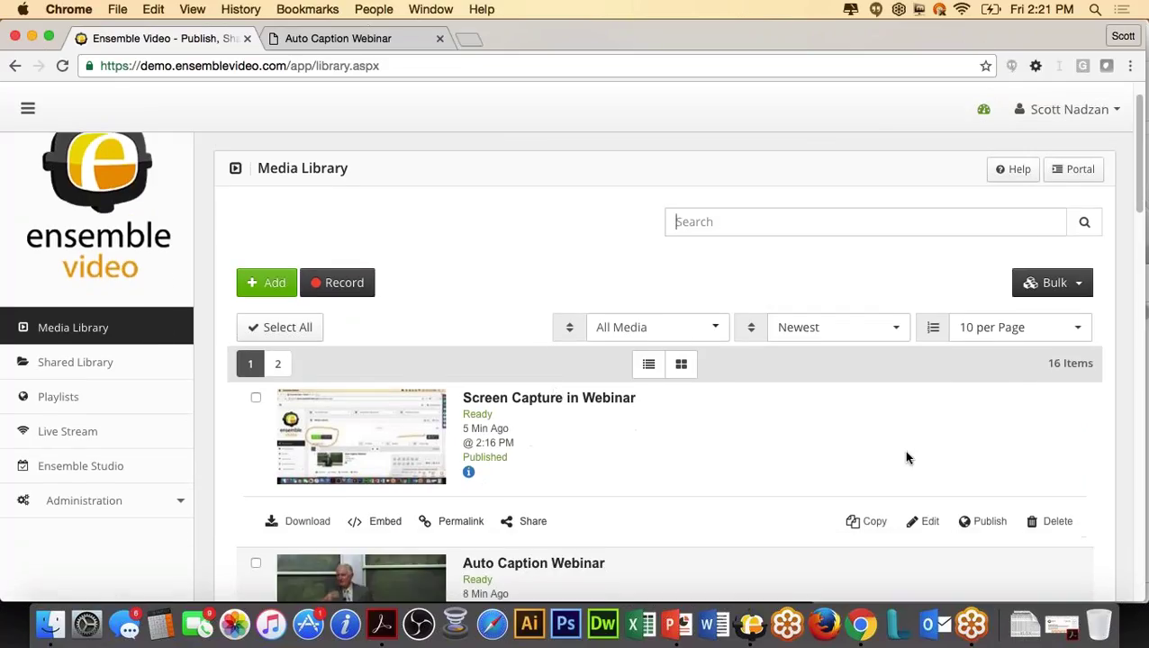
click(926, 521)
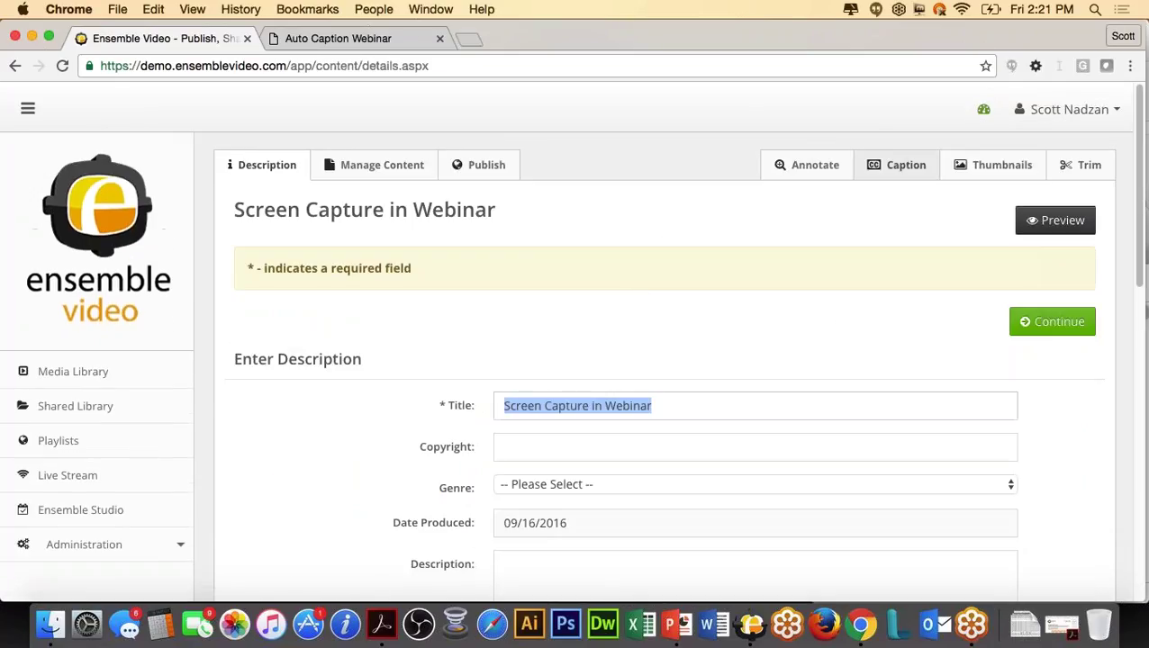
click(900, 165)
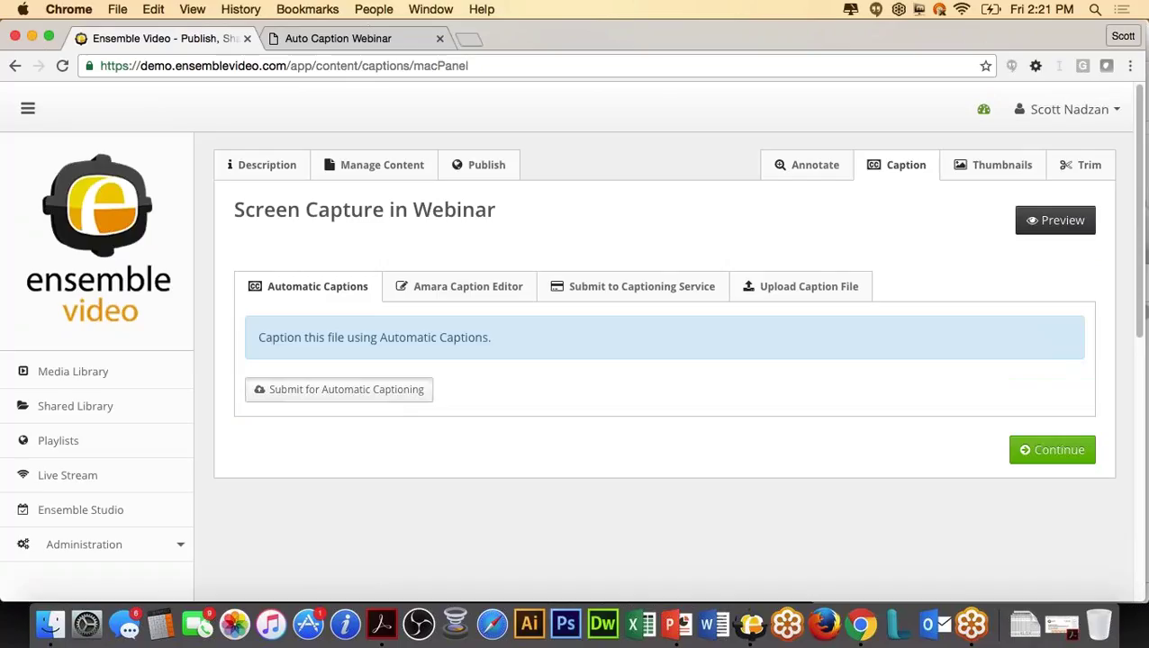
click(389, 393)
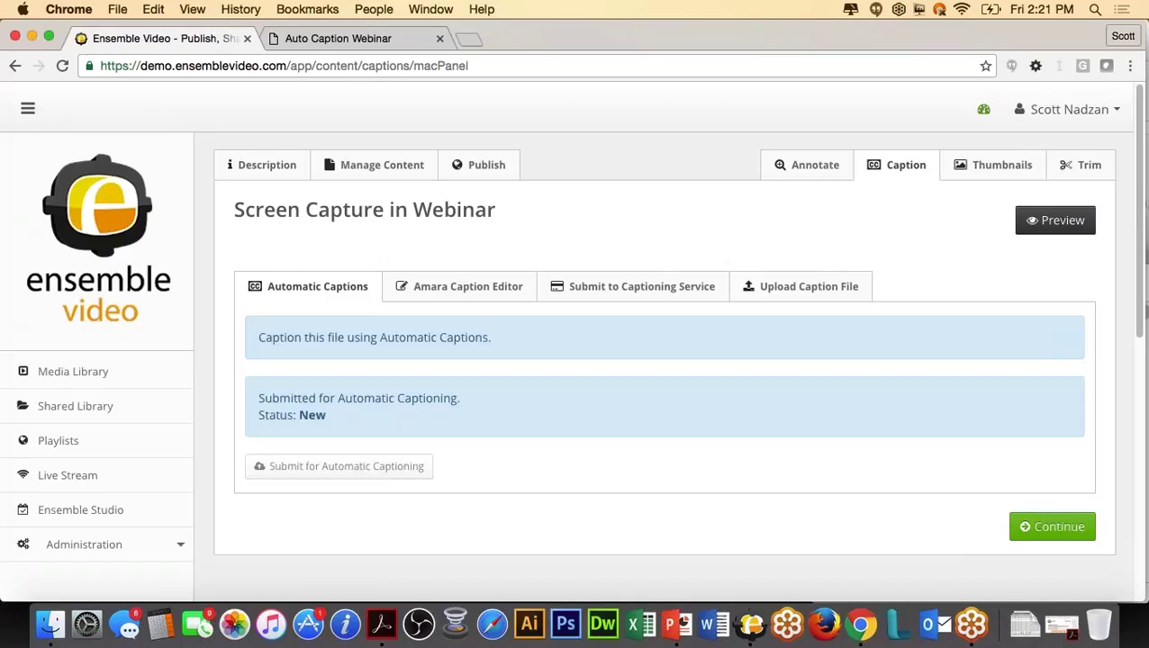
click(144, 385)
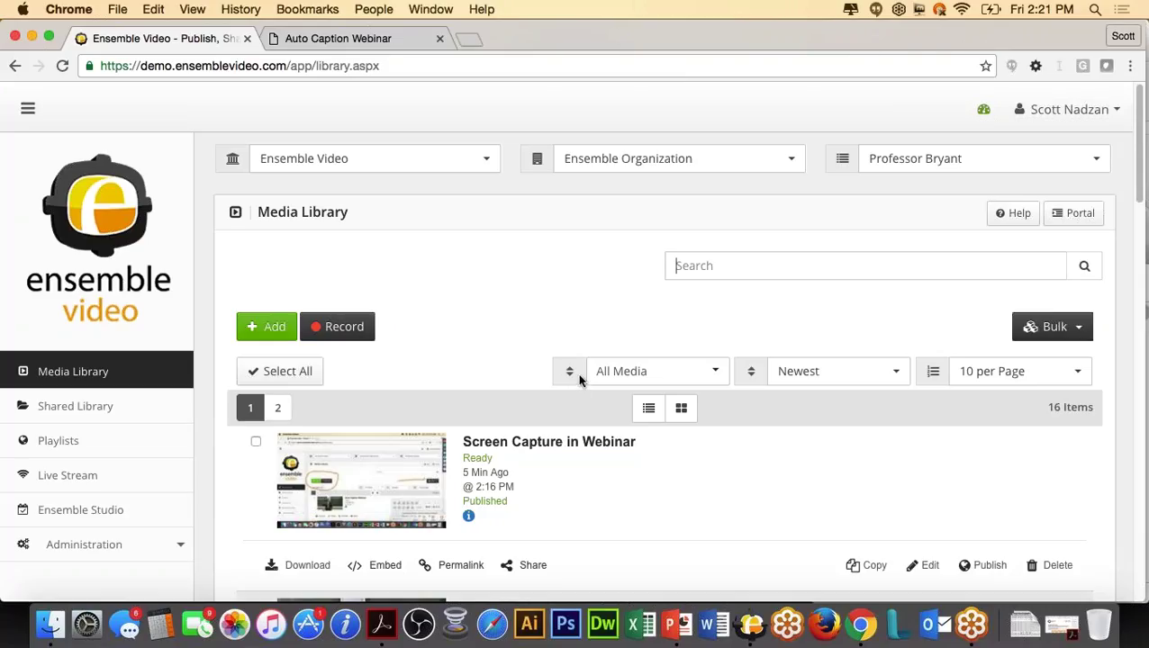
Step: Show Ensemble Auto Captions Customer Pricing.pdf in Acrobat Reader
click(671, 620)
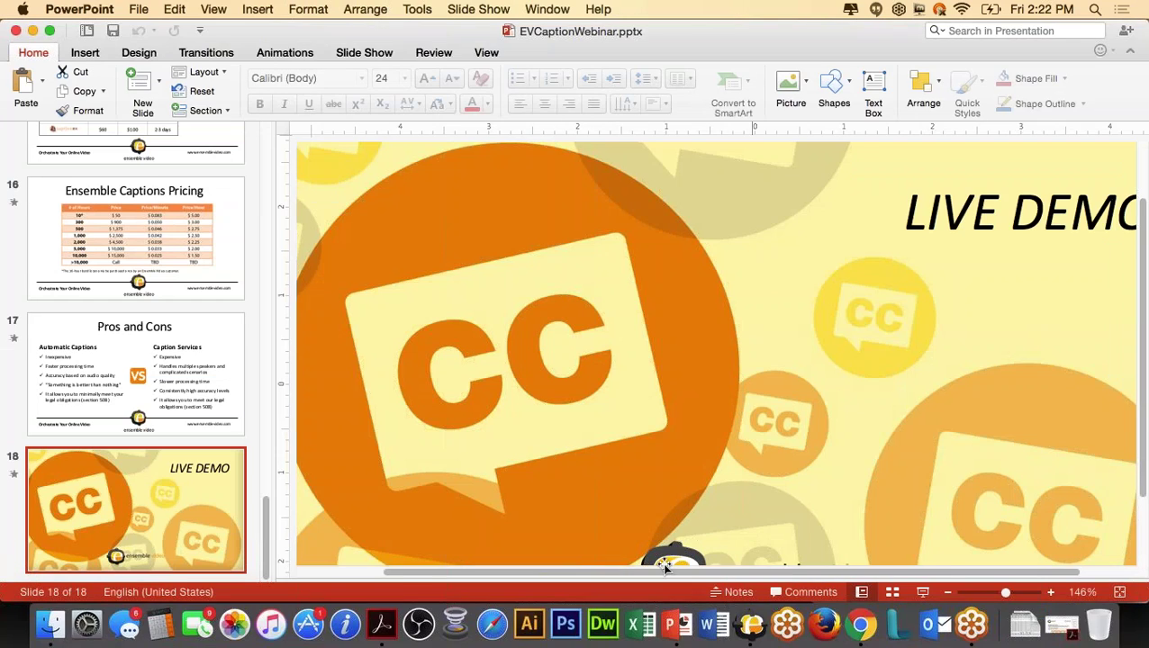
click(389, 621)
scroll(540, 505, down, 5)
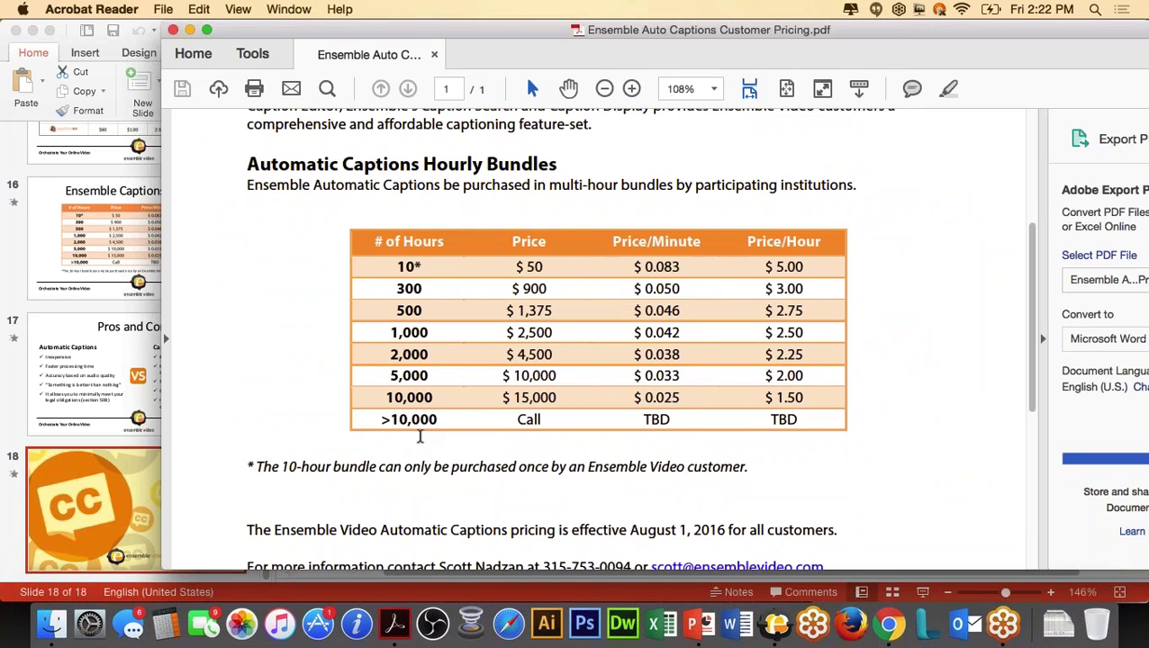
Step: Highlight the $900 price for 300 hours in the hourly bundles table, then close the pricing PDF
drag(517, 288, 551, 287)
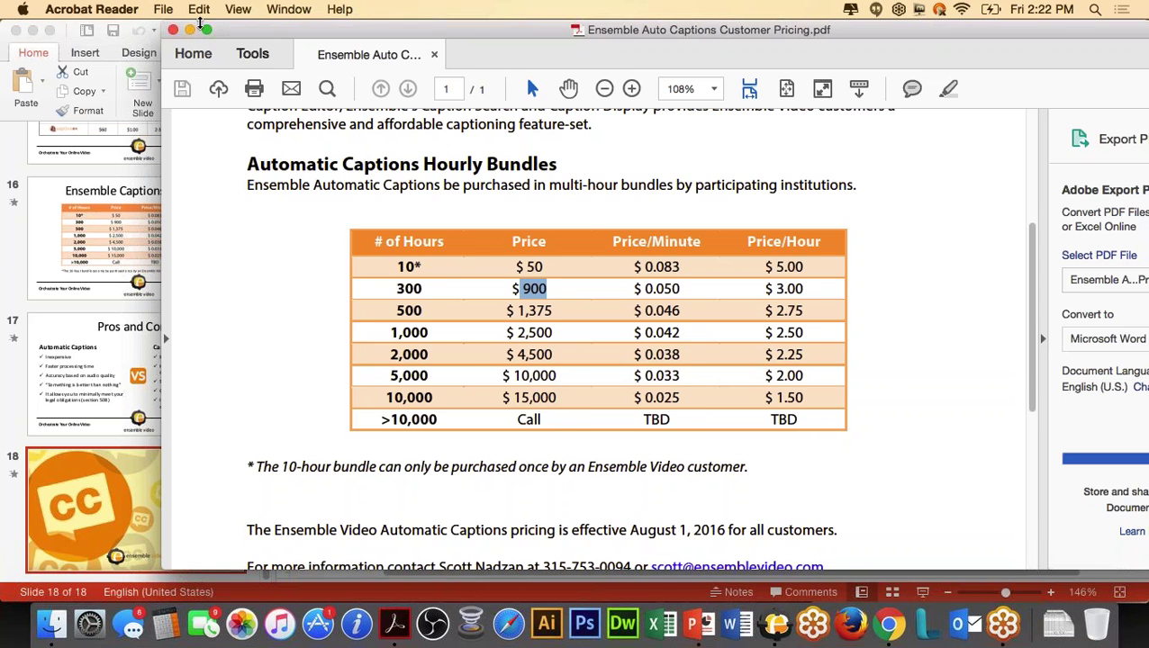
key(super+w)
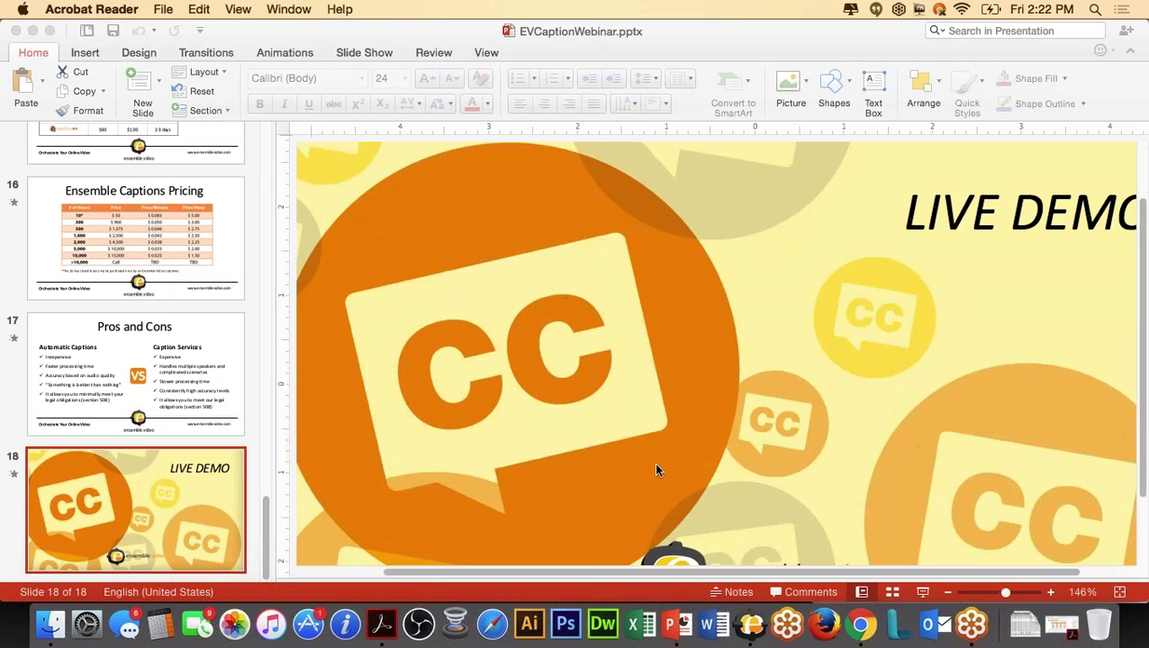
Step: Go to the Ensemble Video website in a new browser tab and open its Order page
click(861, 623)
click(470, 42)
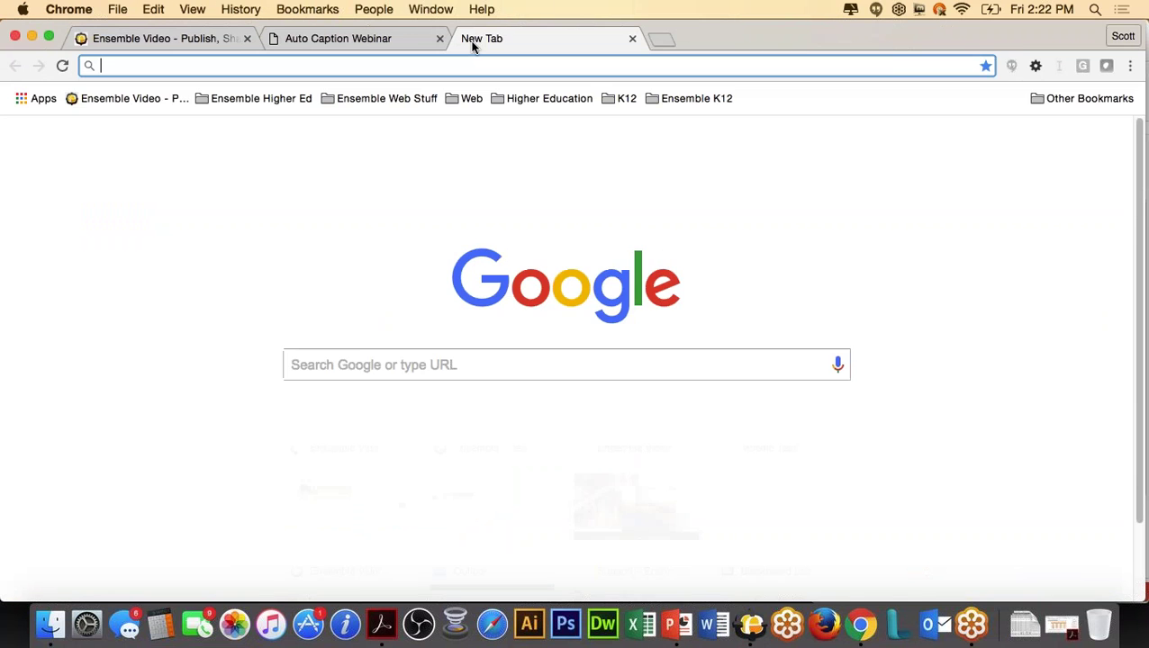
text(ense)
key(Return)
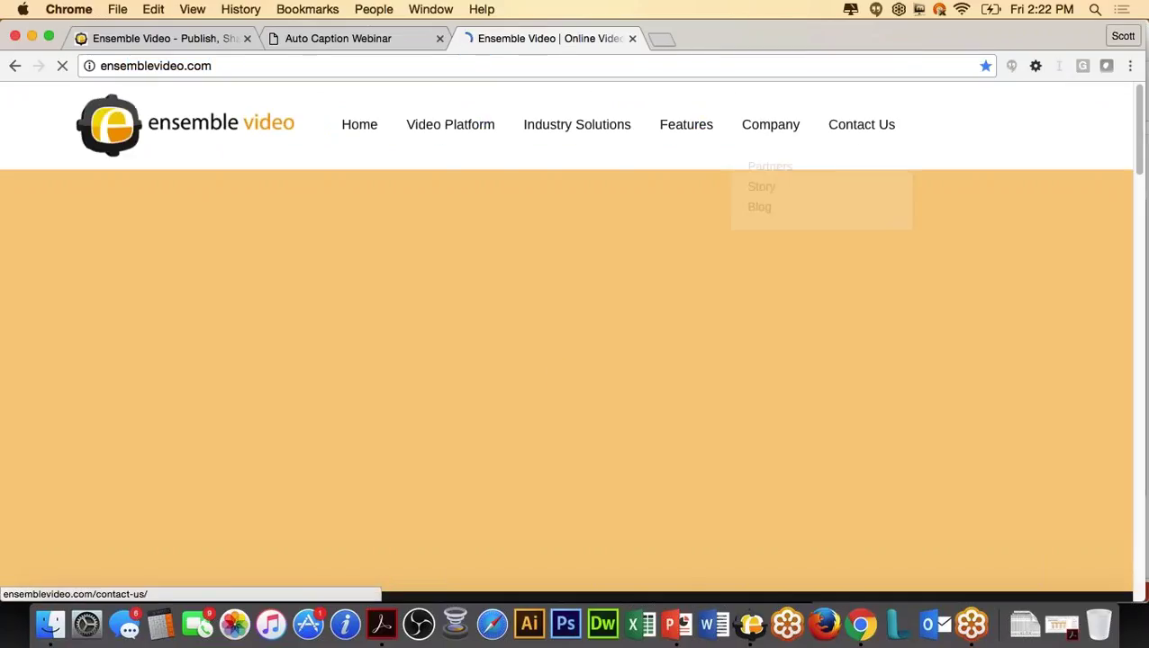
mouse_move(884, 132)
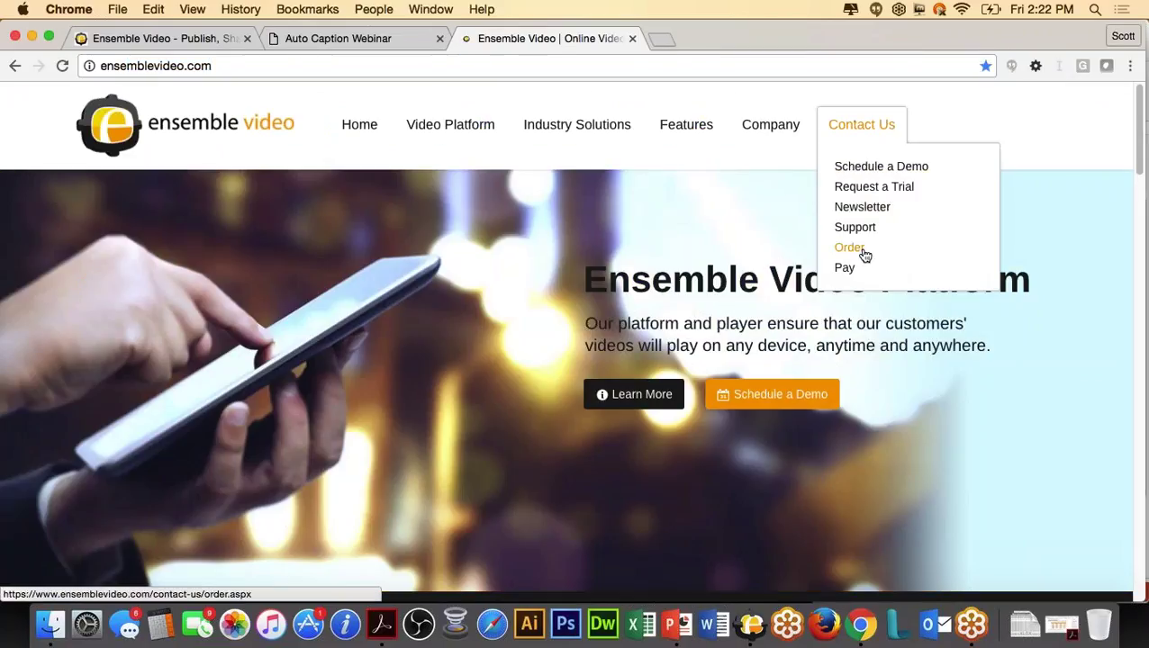
click(864, 256)
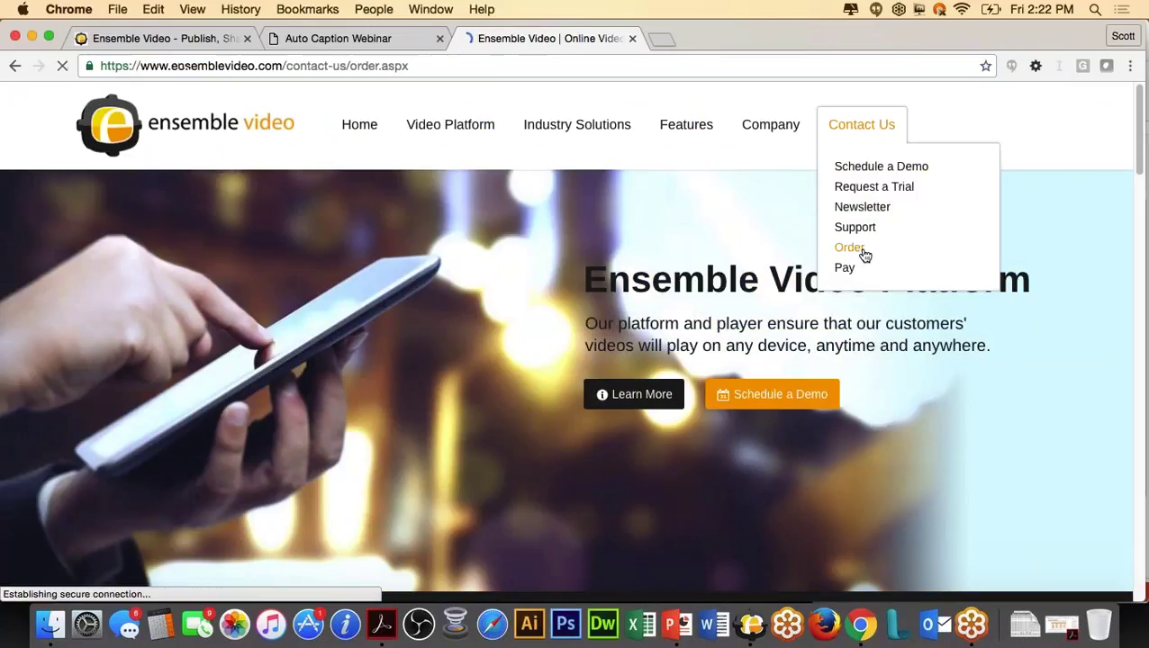
Step: Order Automatic Captioning with the '10 Hours - $50' bundle, then return to the Media Library tab
scroll(698, 311, down, 2)
scroll(698, 311, up, 1)
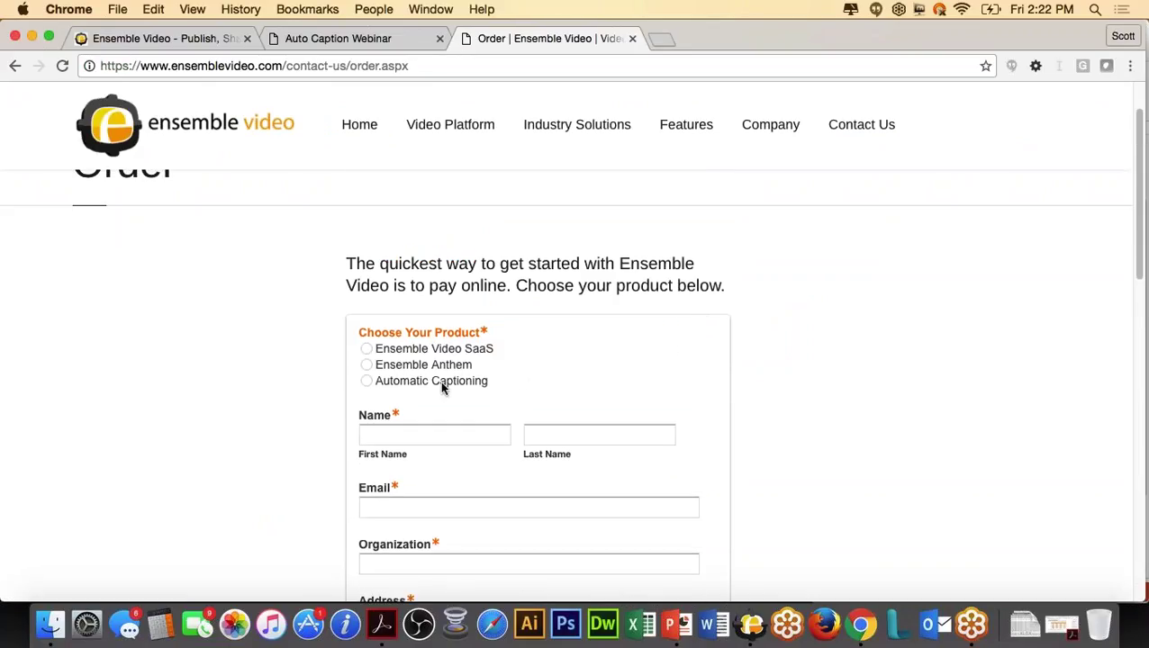
click(367, 381)
scroll(369, 383, down, 3)
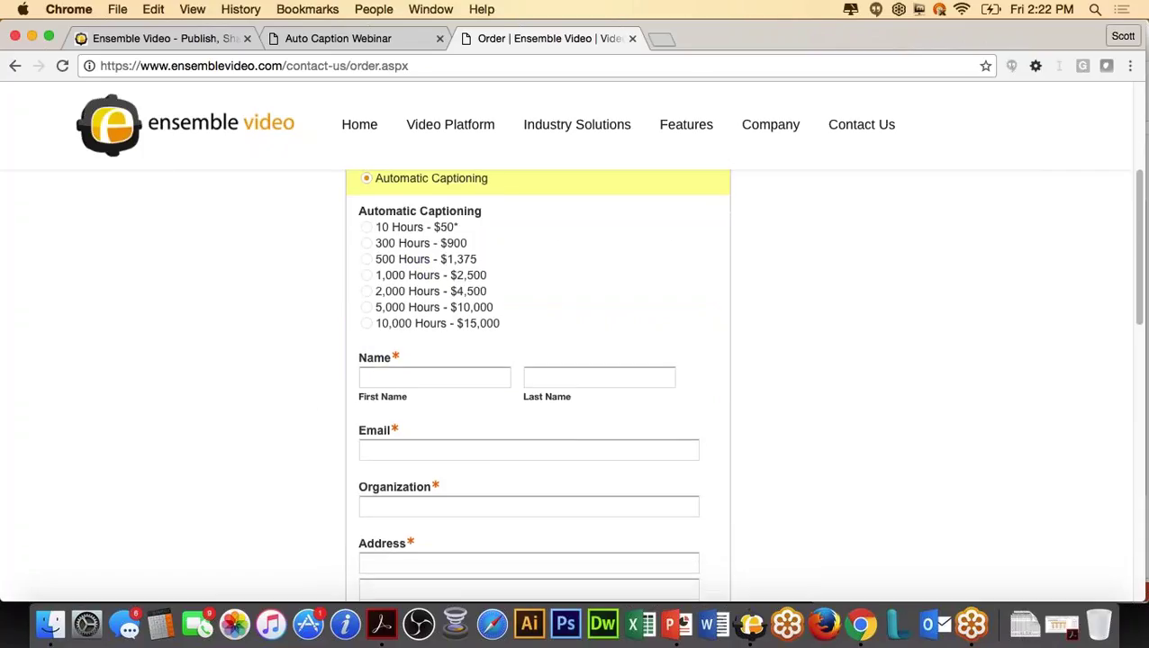
scroll(297, 325, up, 2)
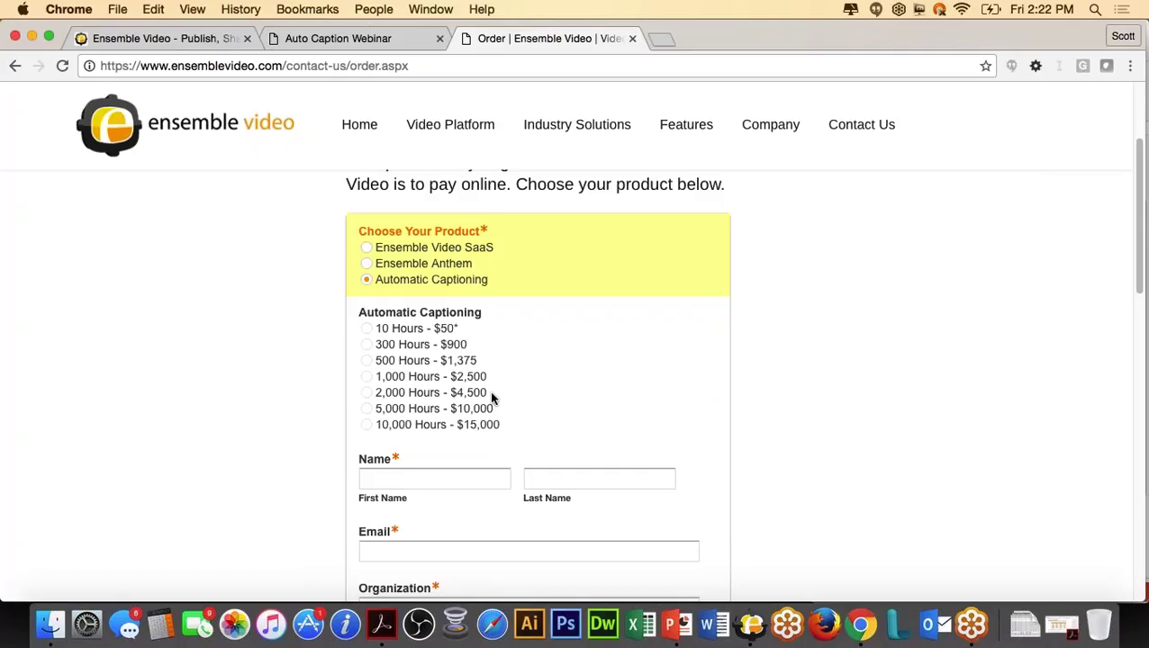
click(368, 330)
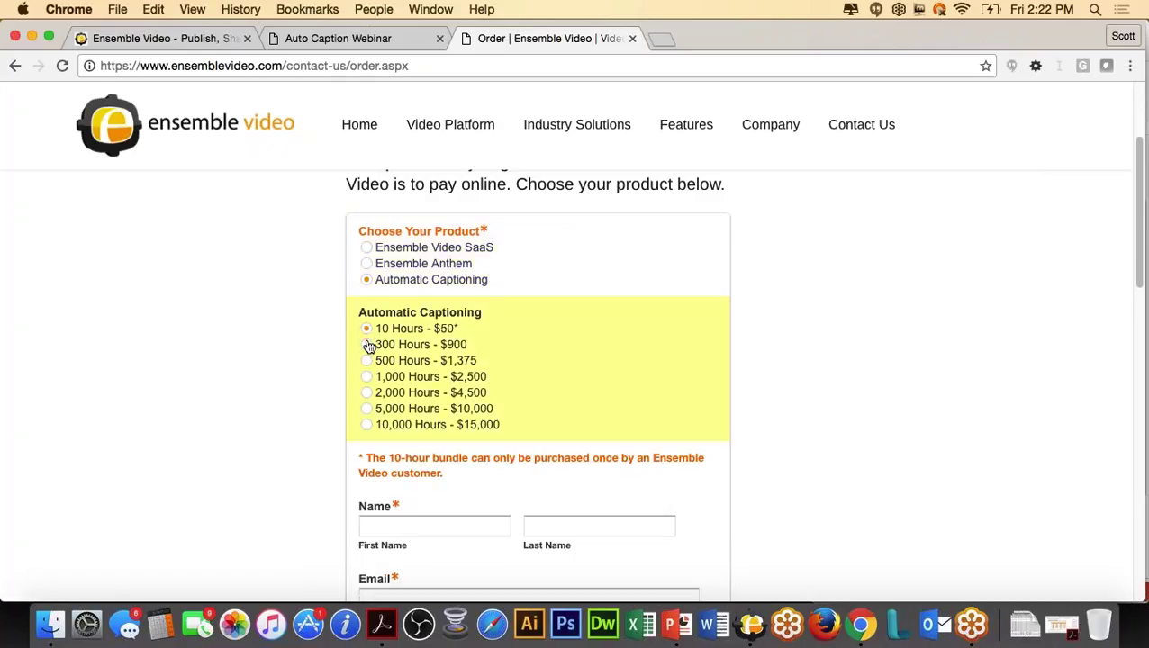
click(366, 344)
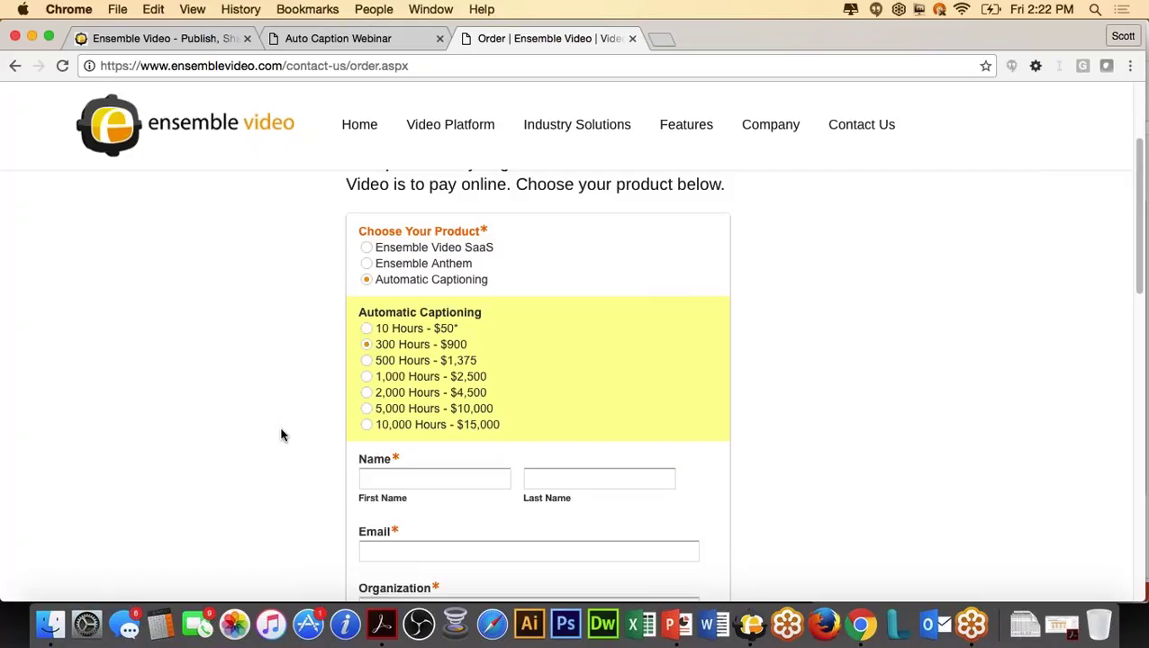
click(364, 329)
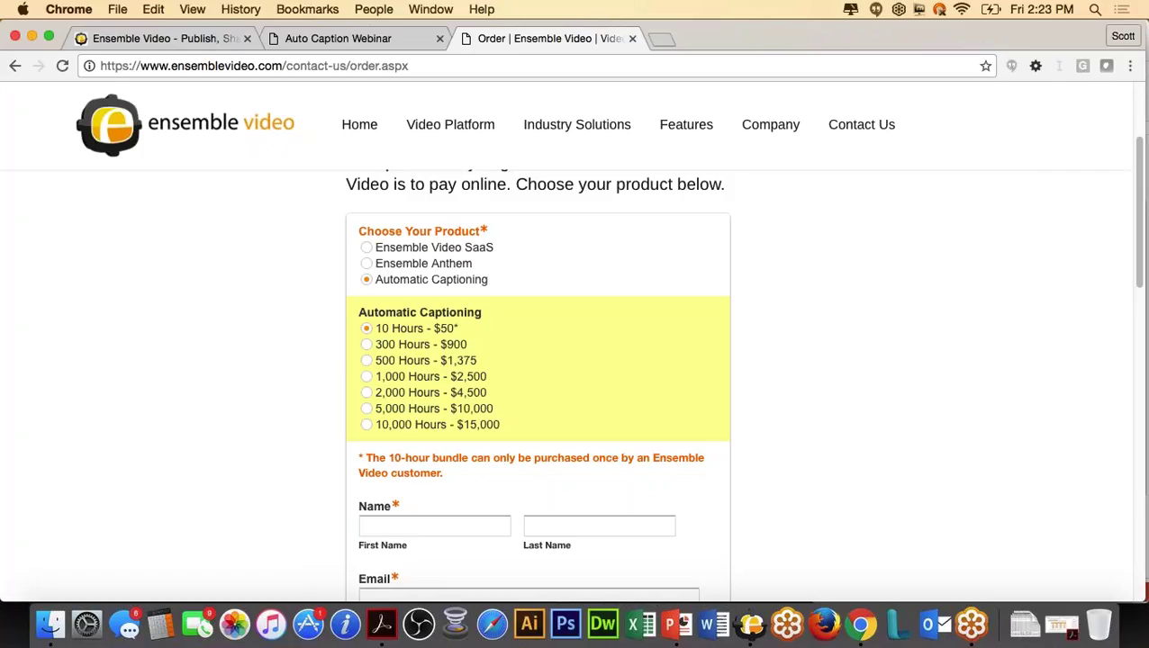
click(160, 37)
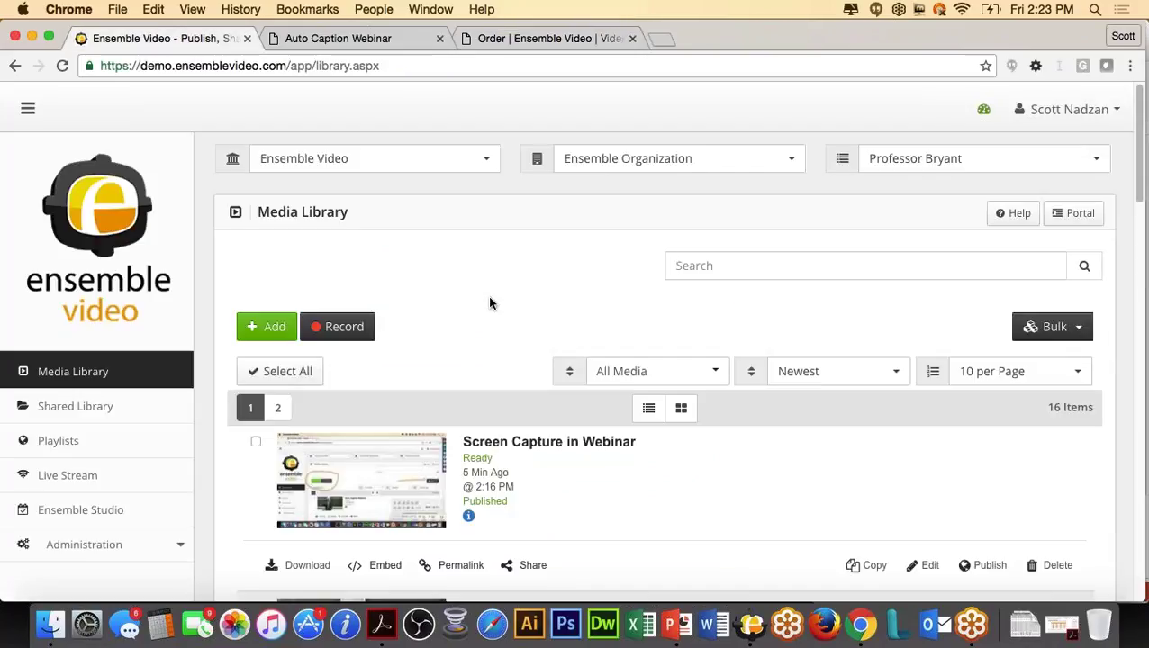
scroll(490, 304, down, 2)
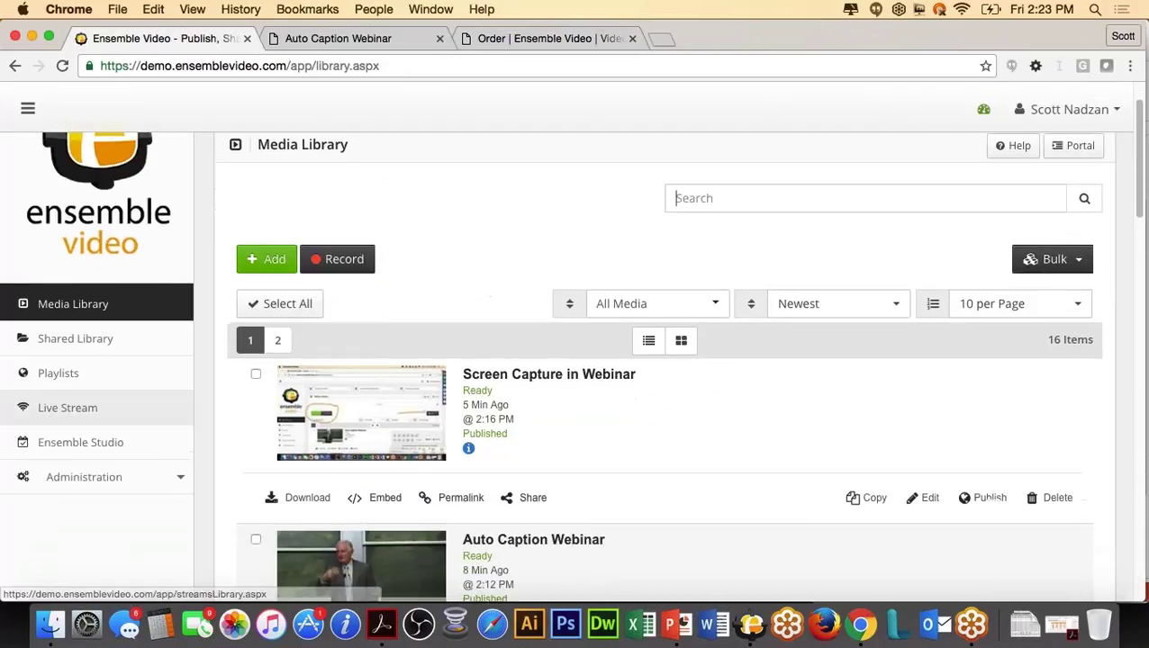
click(116, 479)
scroll(117, 477, down, 2)
click(124, 468)
scroll(124, 472, down, 4)
click(123, 474)
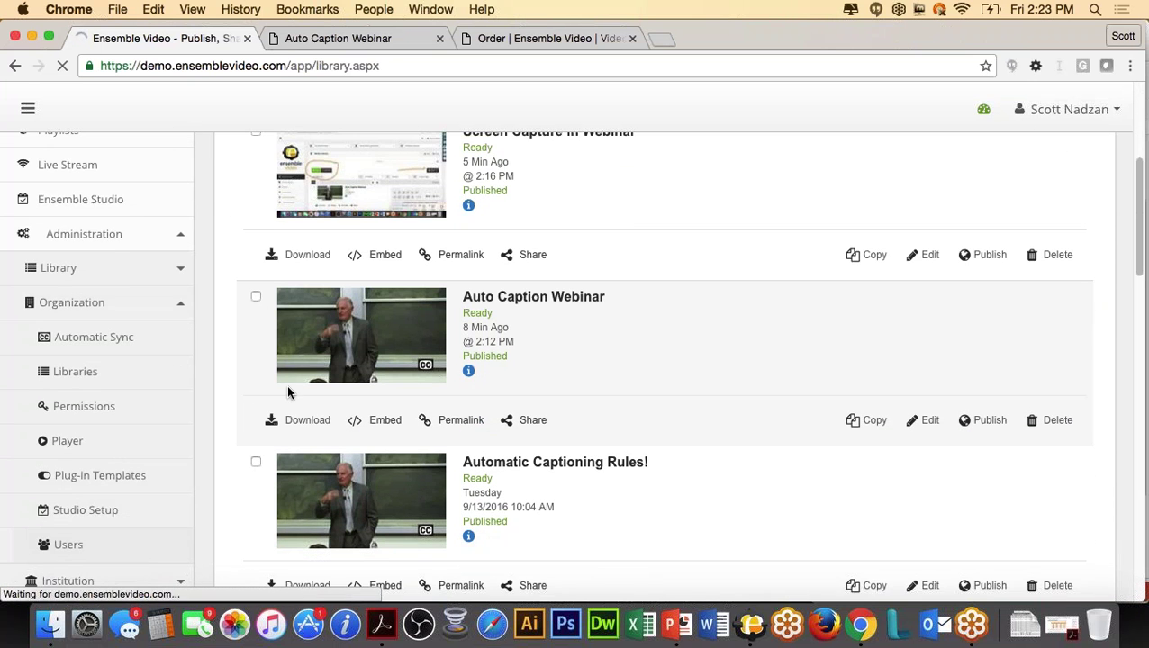
scroll(410, 405, down, 3)
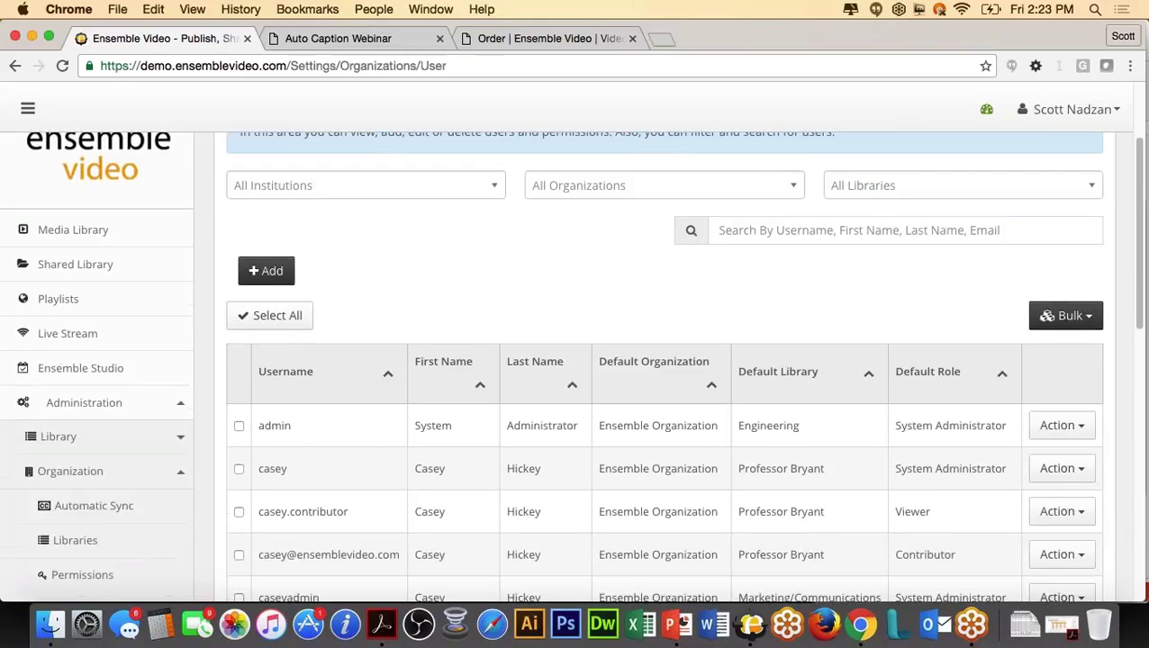
click(1062, 468)
click(999, 526)
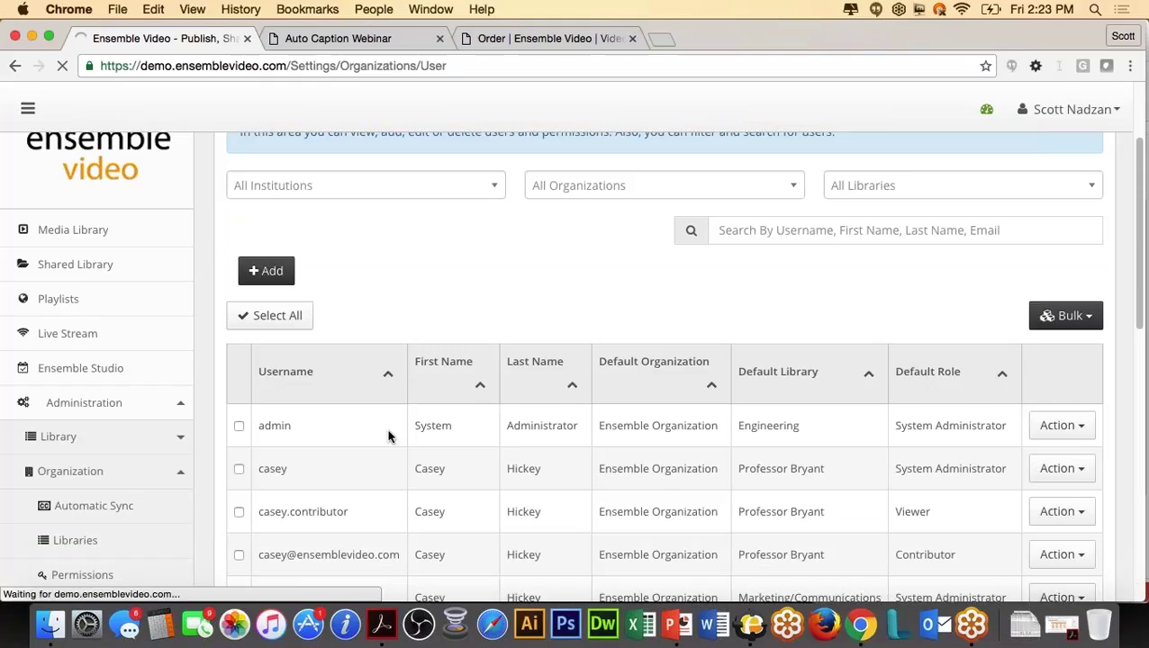
scroll(390, 435, down, 2)
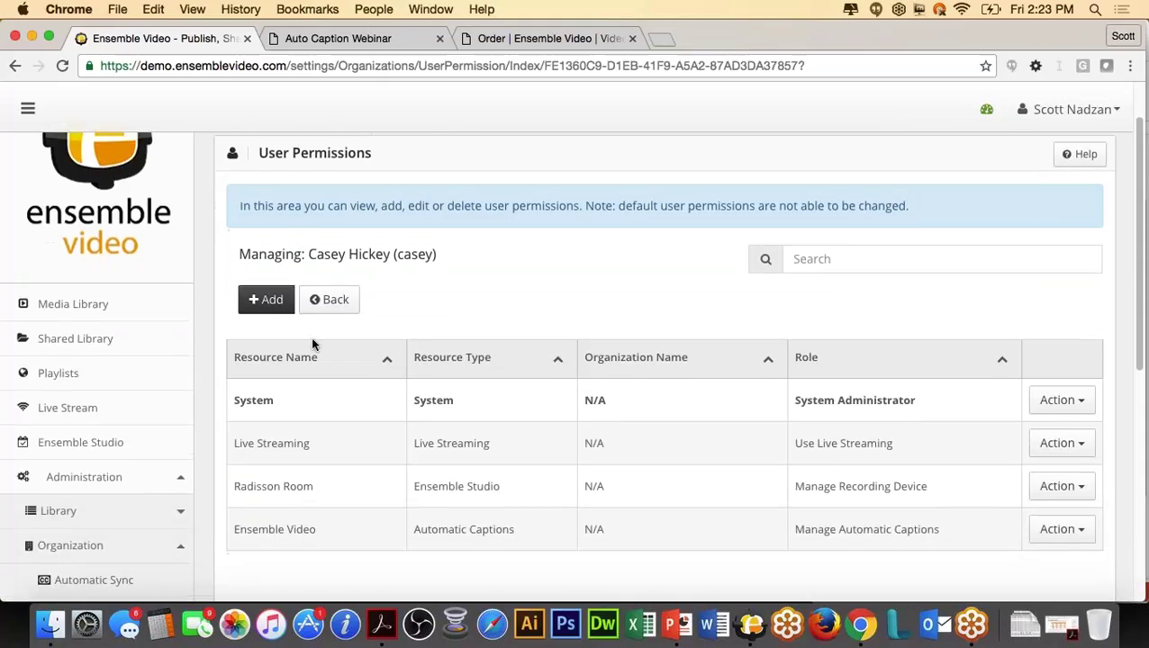
click(272, 300)
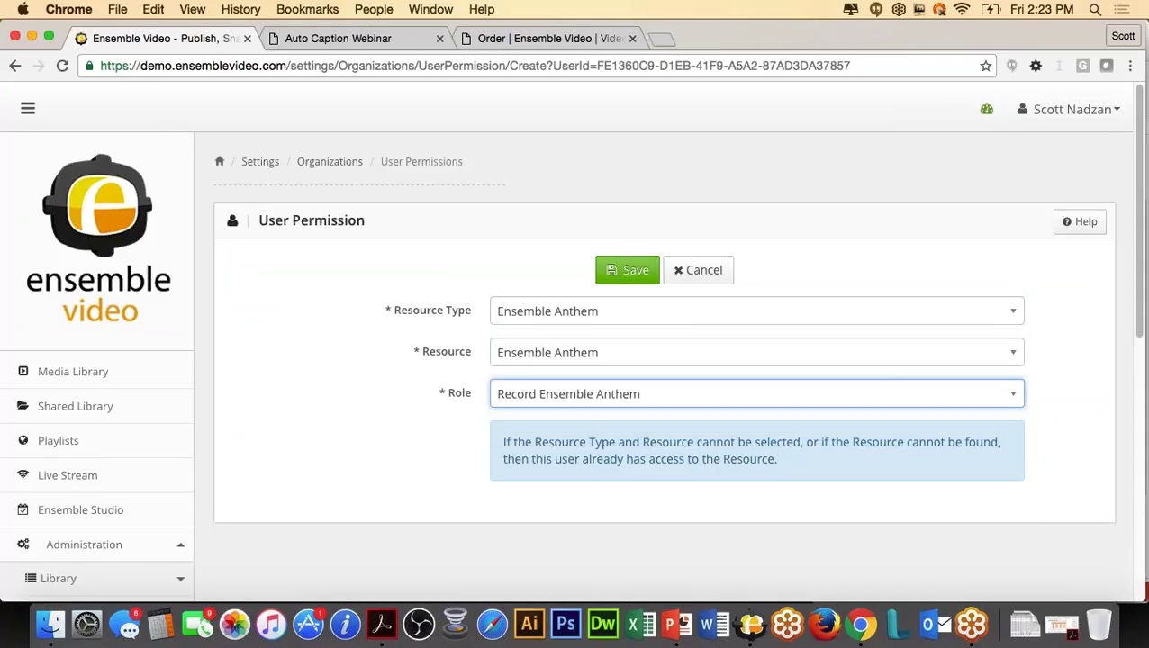
click(705, 258)
scroll(352, 462, down, 2)
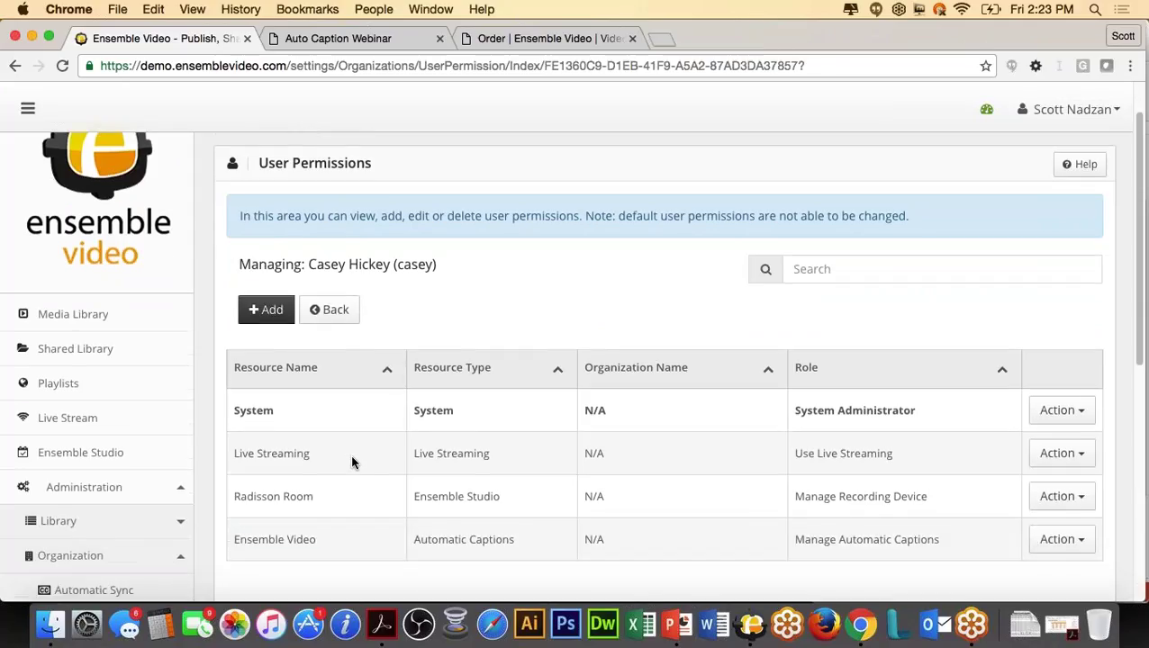
drag(246, 538, 538, 529)
click(538, 529)
drag(804, 538, 911, 562)
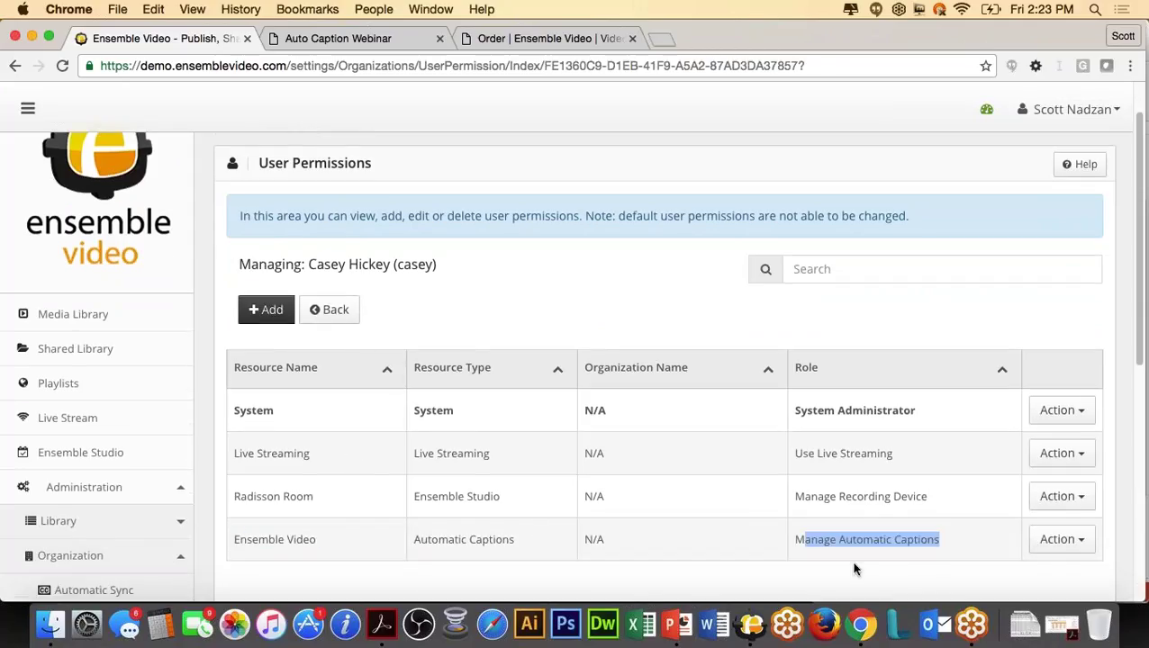
click(82, 321)
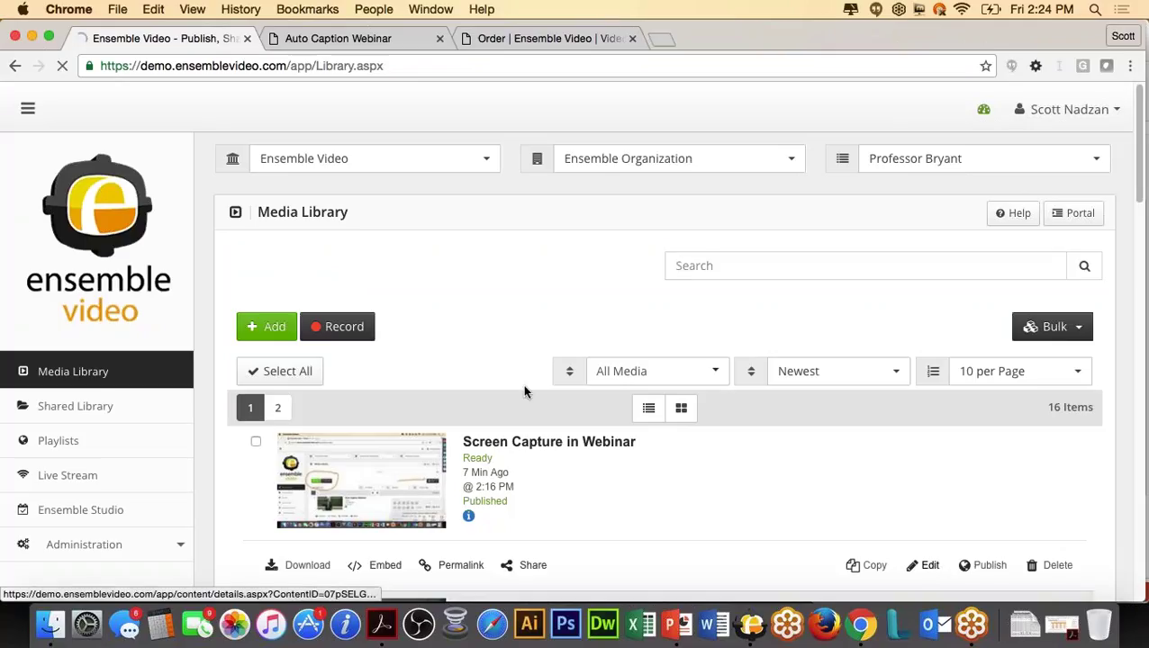
Step: Open Screen Capture in Webinar's Caption tab and reload until automatic captioning reads Processed
click(928, 565)
click(897, 165)
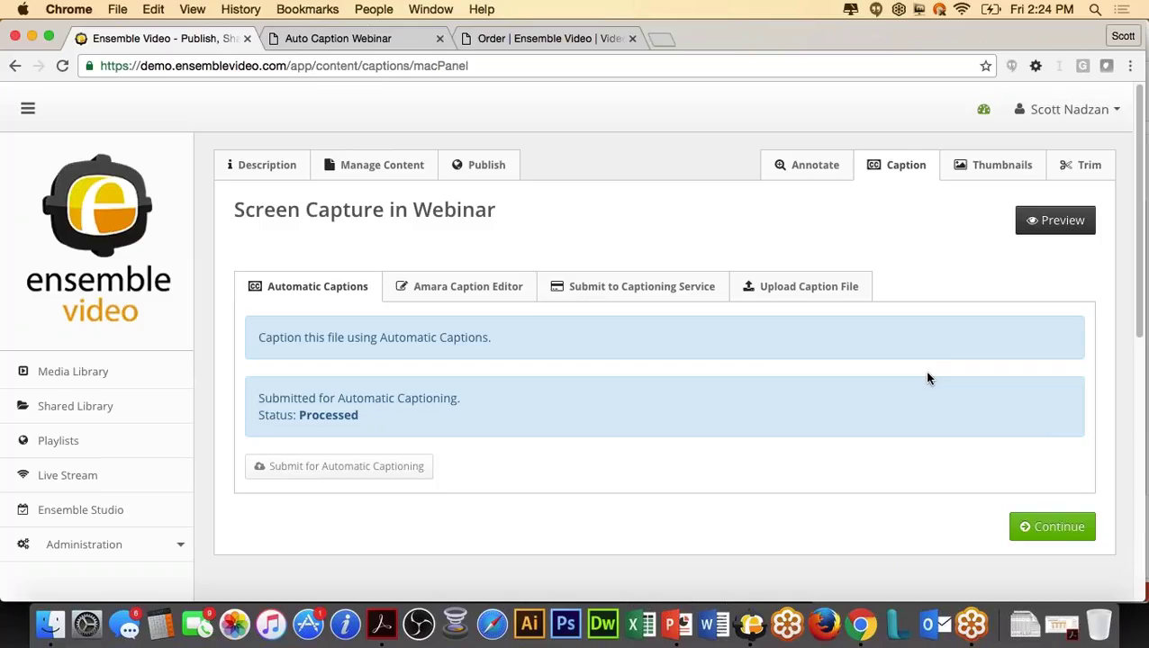
click(360, 65)
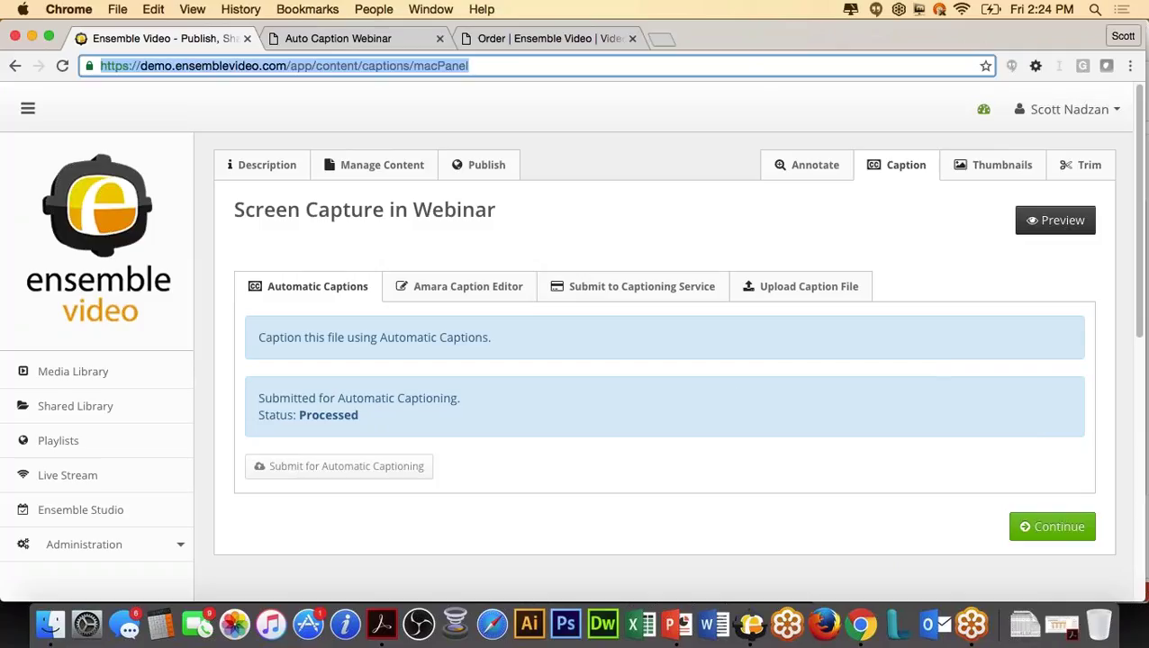
key(Return)
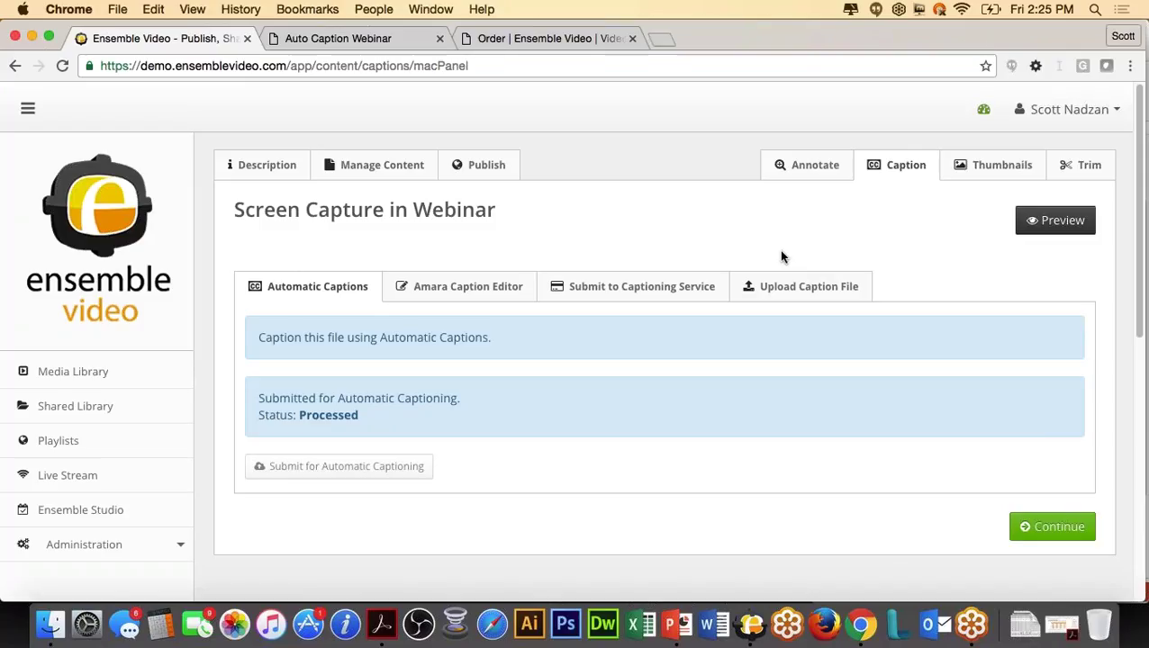
key(super+l)
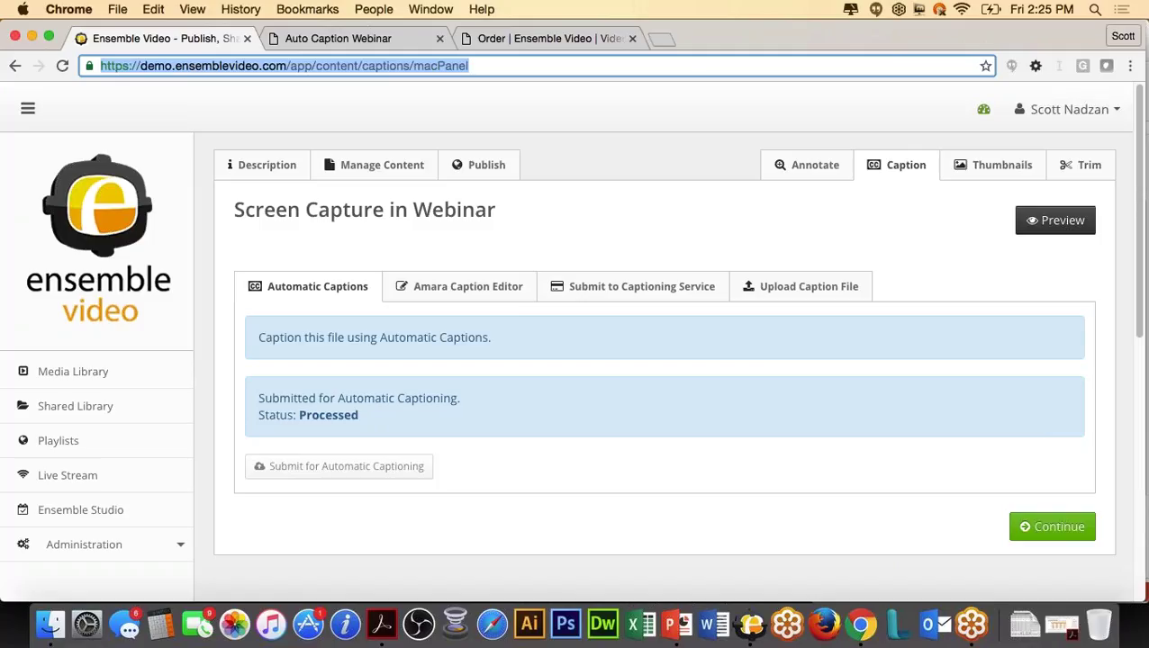
key(Return)
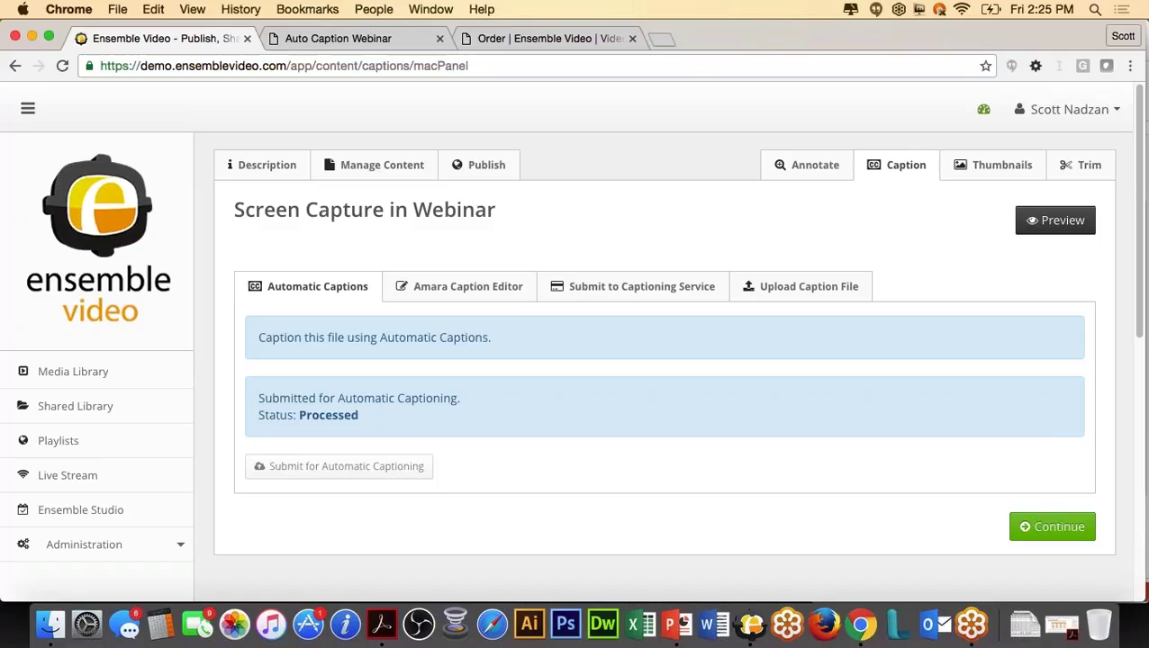
Step: Return to the Media Library and reload until Screen Capture in Webinar shows the CC badge
click(147, 389)
scroll(533, 450, down, 3)
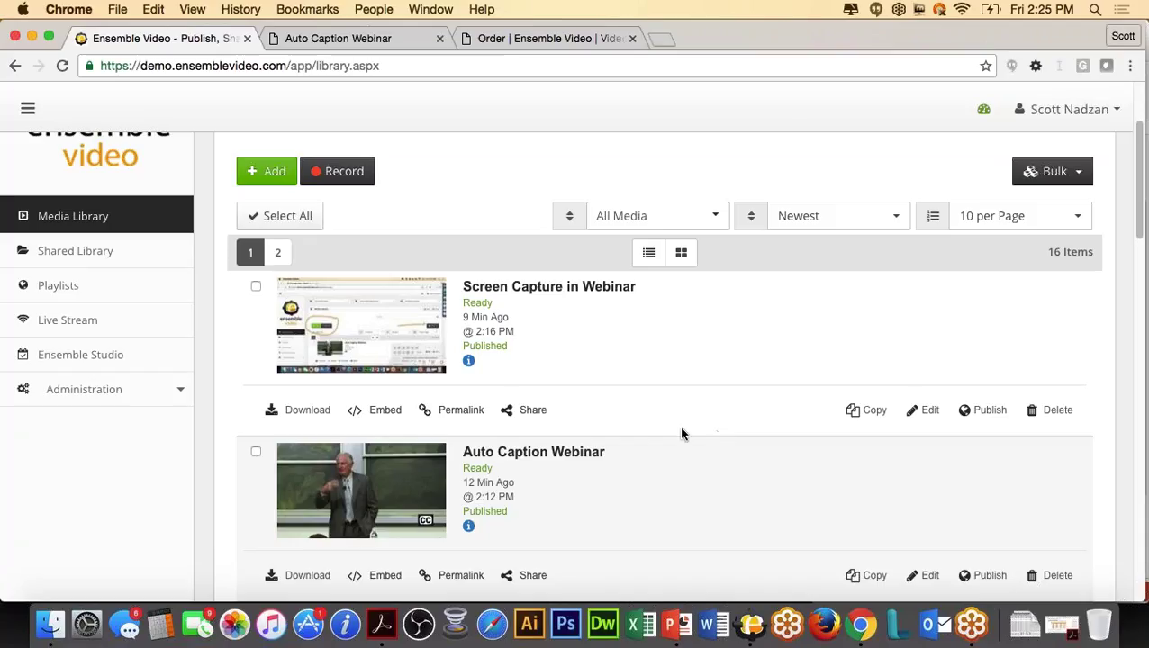
click(511, 65)
key(Return)
scroll(576, 360, down, 1)
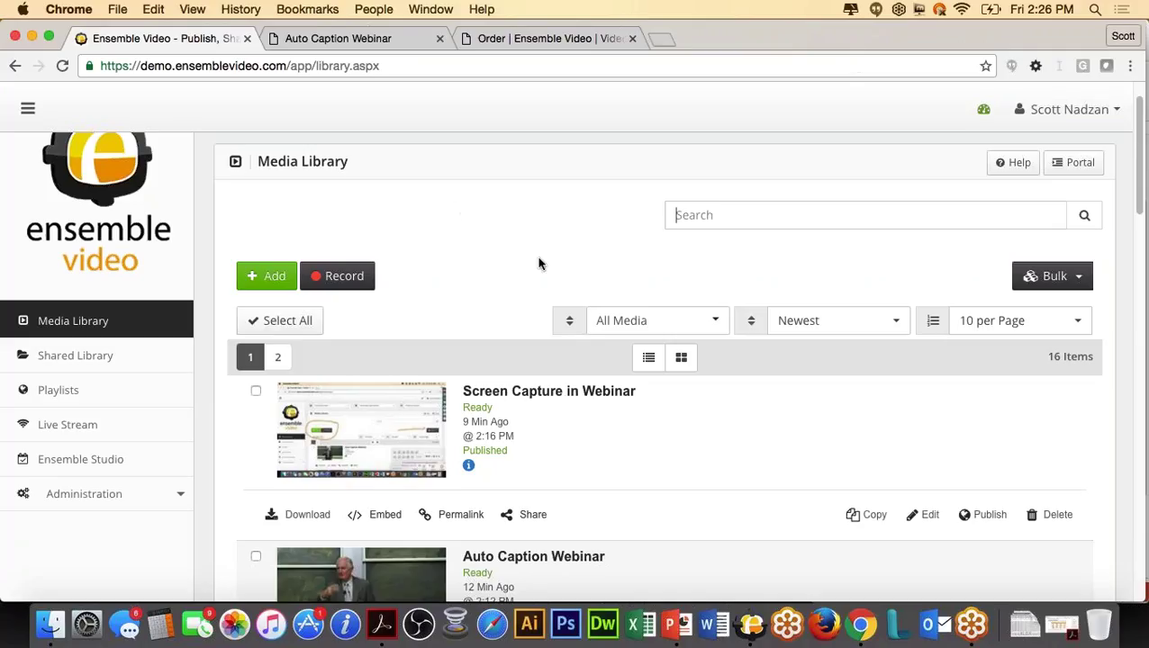
key(super+l)
key(Return)
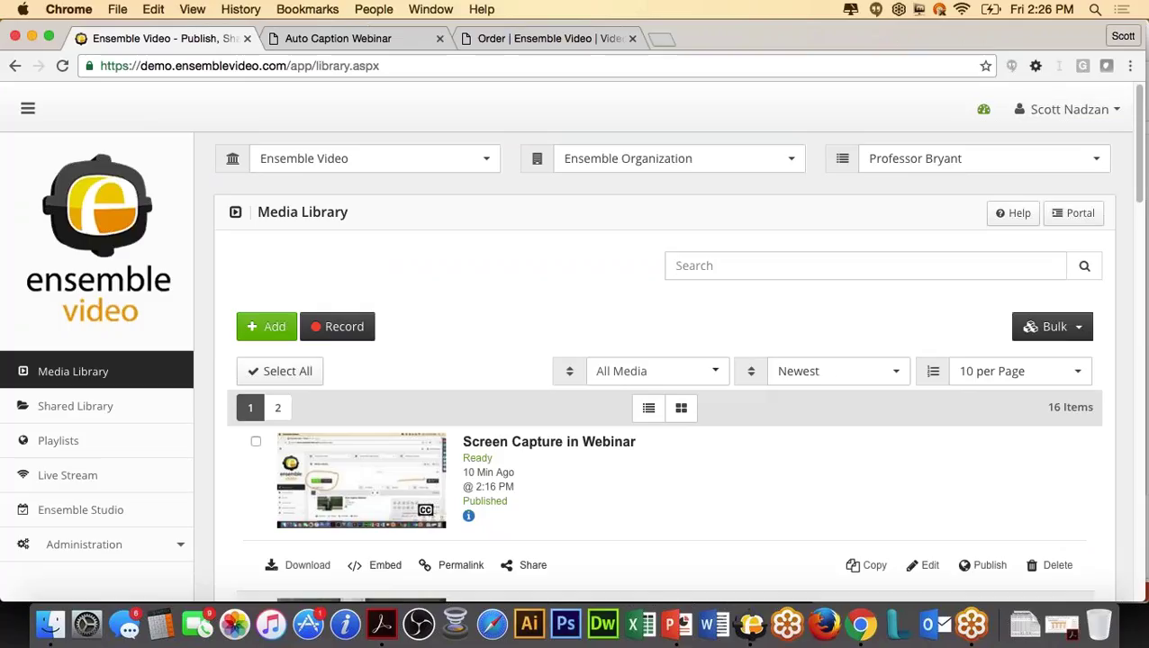
scroll(416, 390, down, 3)
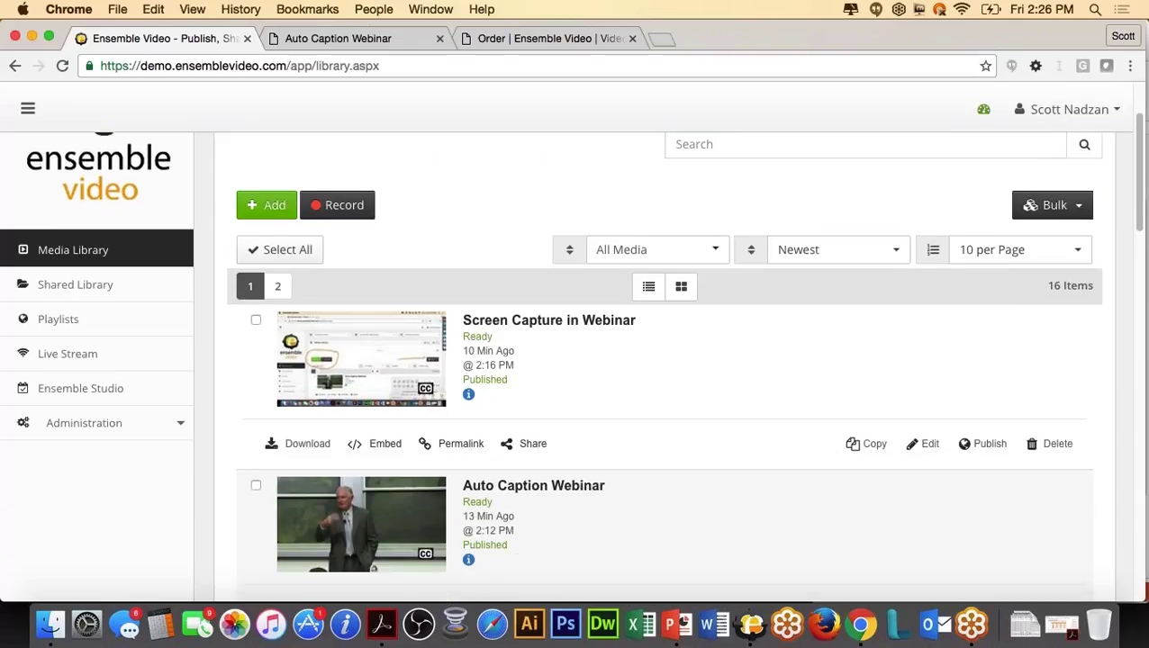
Step: Enable Caption Search and Captions 'On' By Default in Screen Capture in Webinar's permalink, then view it
click(461, 444)
click(767, 264)
click(747, 351)
click(232, 223)
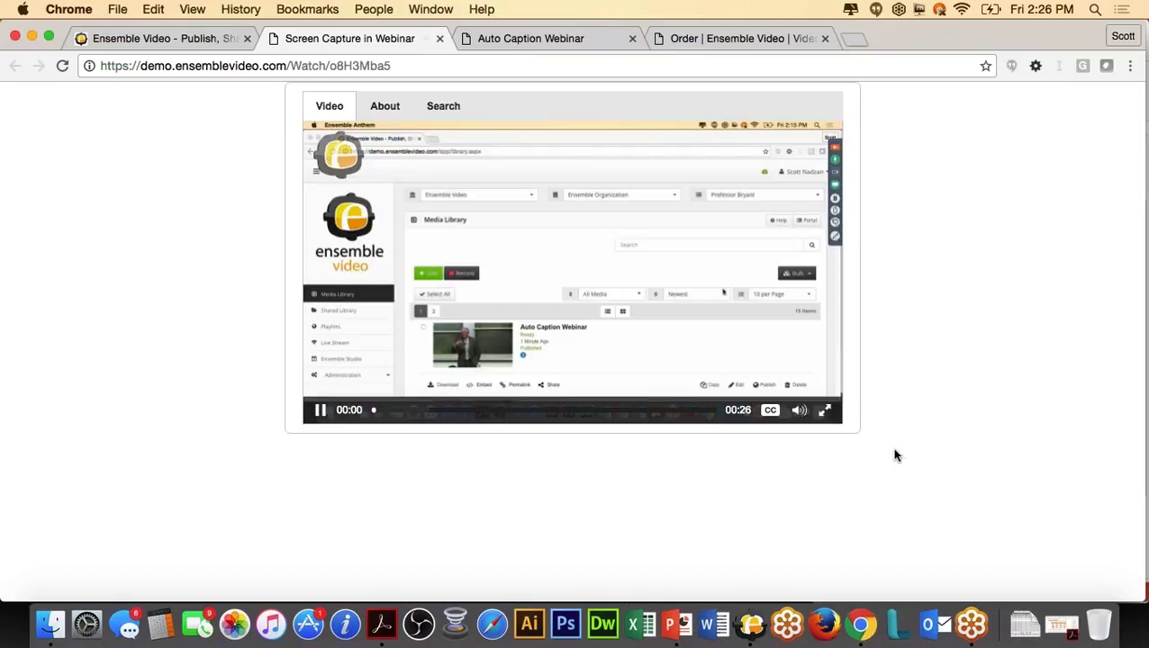
Step: Play the captioned video to 00:20, then close the permalink options in the library tab
mouse_move(781, 295)
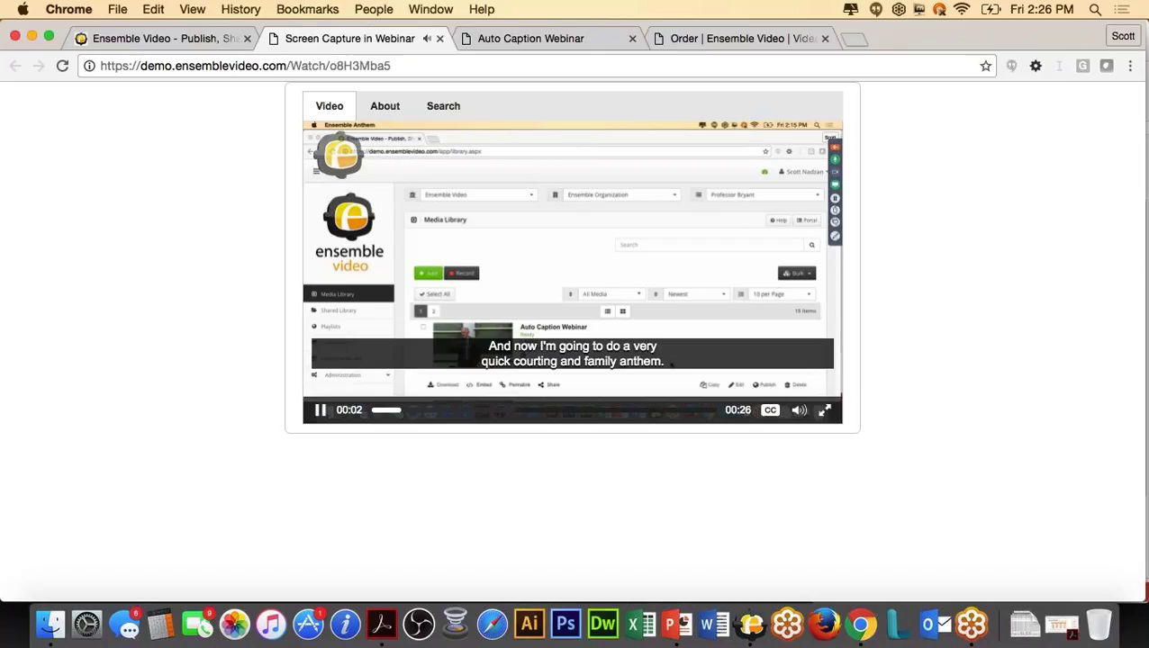
click(782, 295)
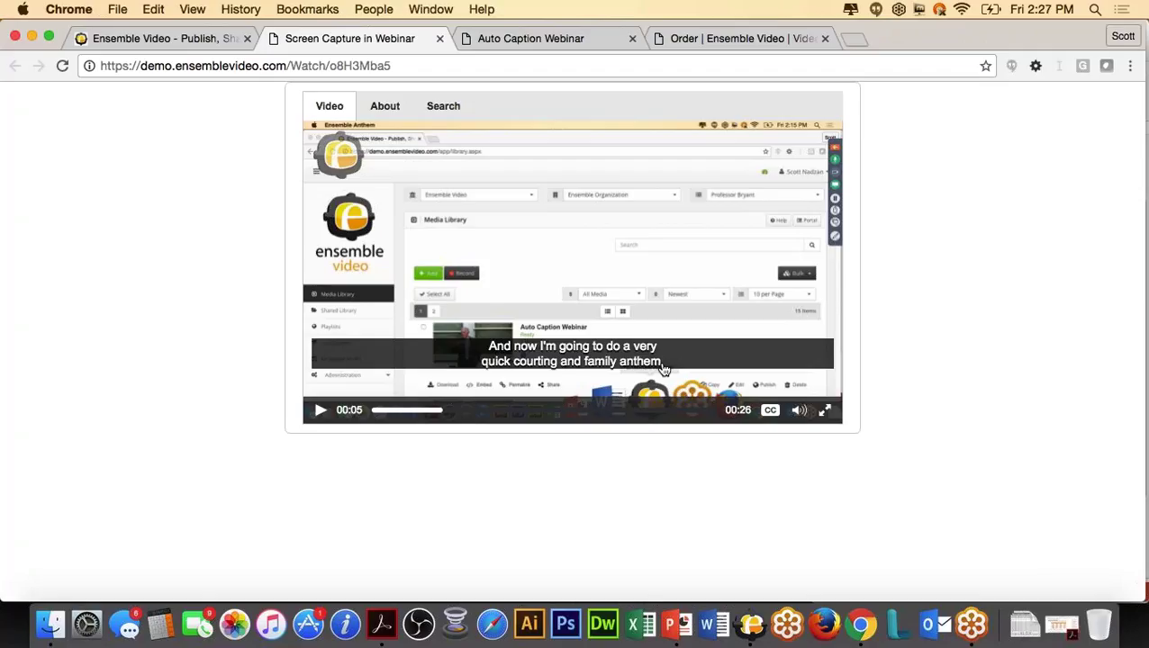
click(709, 260)
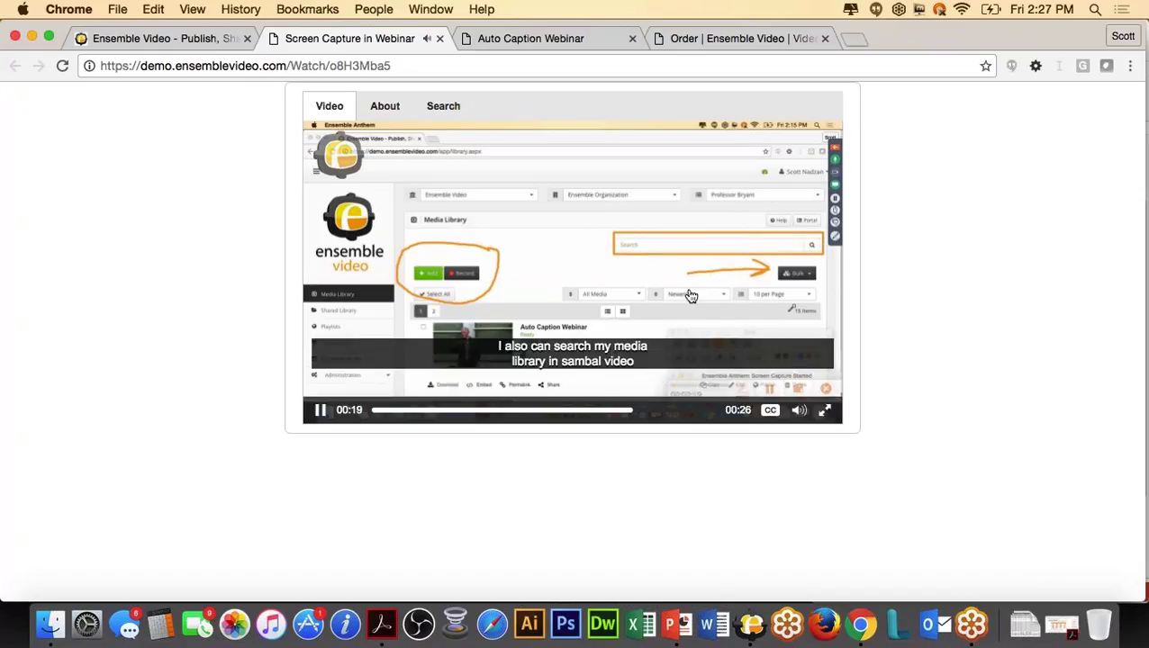
click(653, 309)
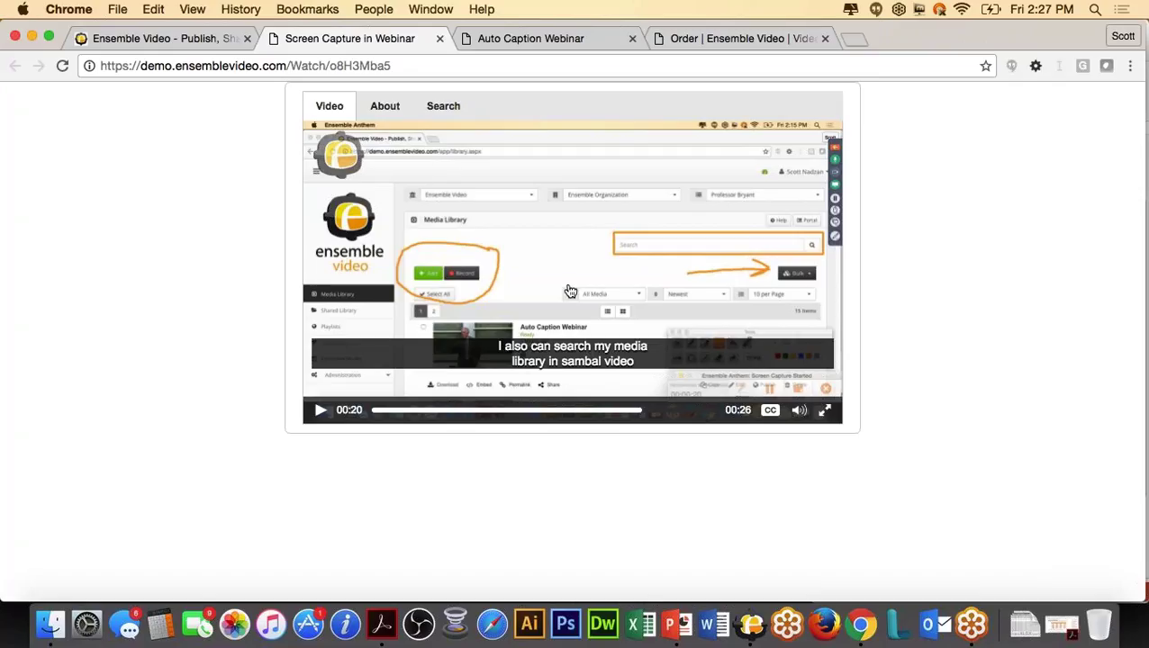
click(184, 39)
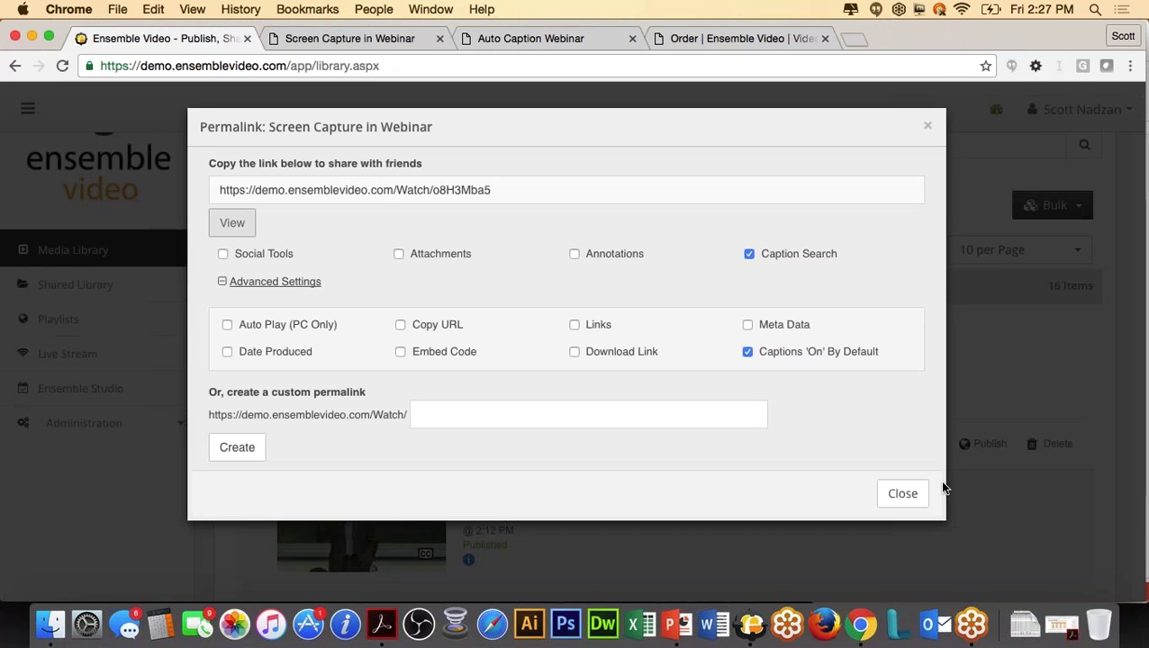
click(909, 497)
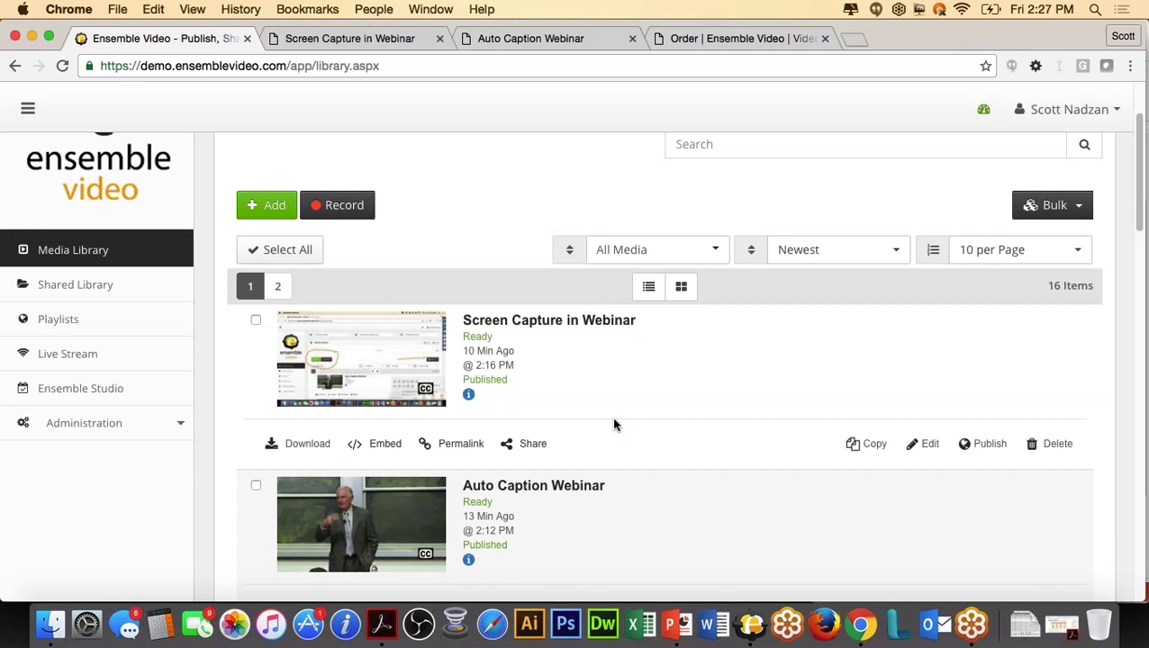